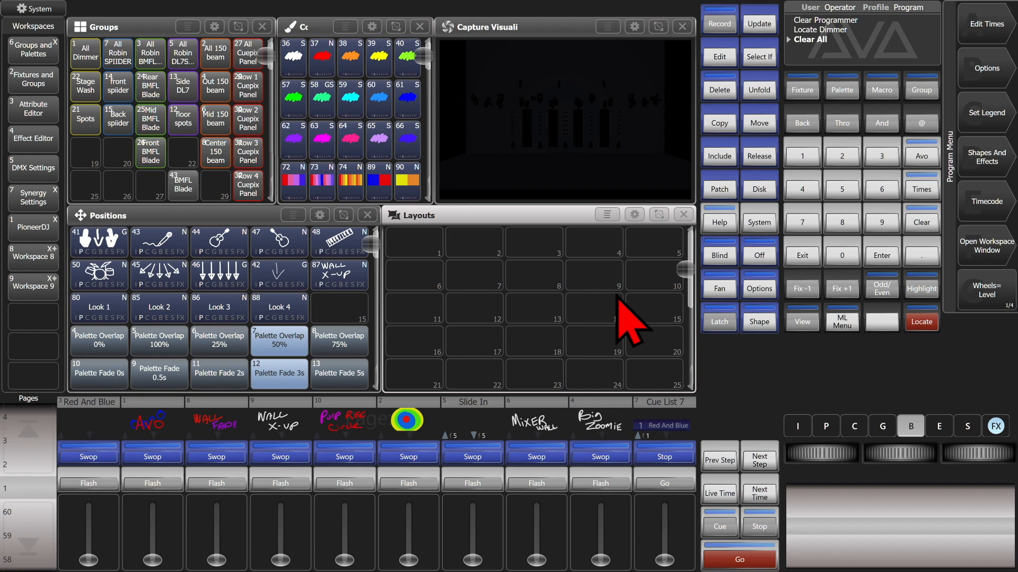
# Record two empty layouts named Main Rig 1 and BackWall in the first two slots of the Layouts window
pyautogui.click(428, 253)
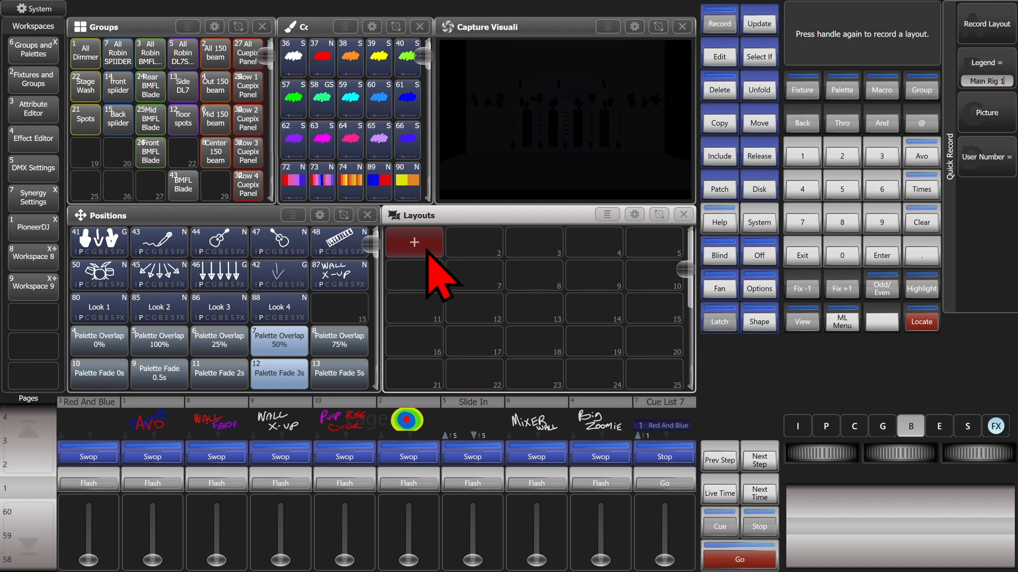
pyautogui.click(429, 253)
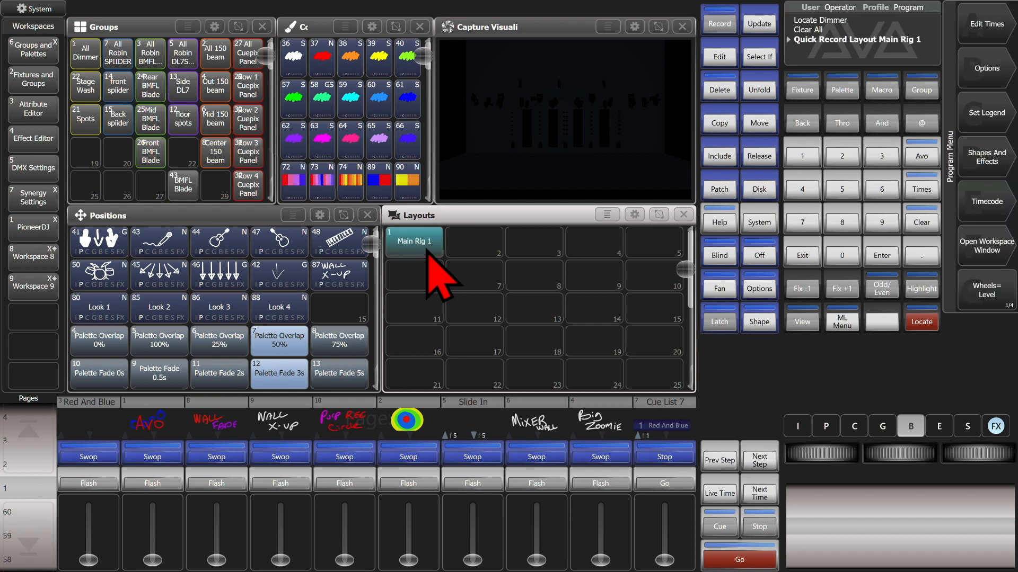
pyautogui.click(427, 254)
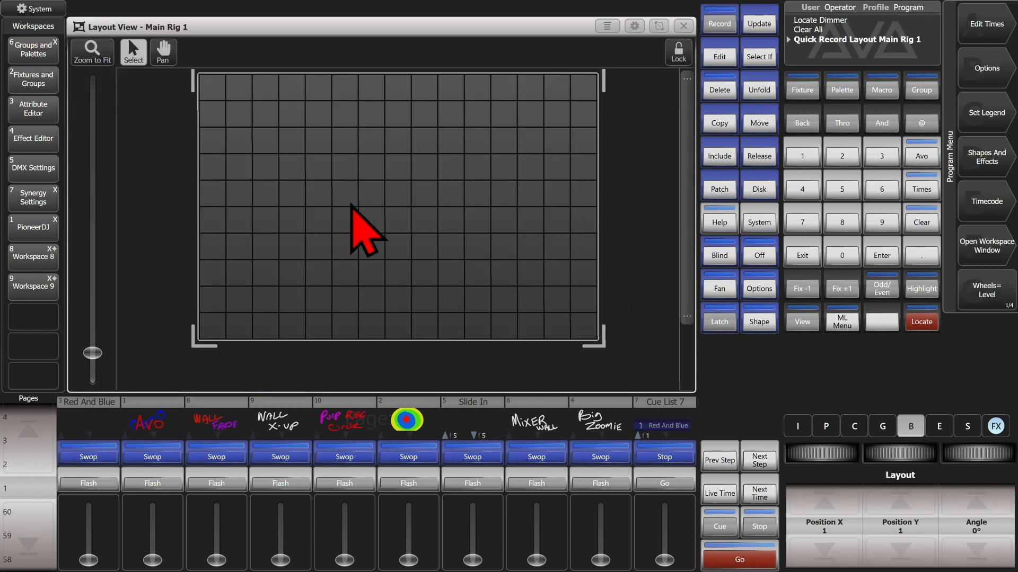
pyautogui.click(683, 26)
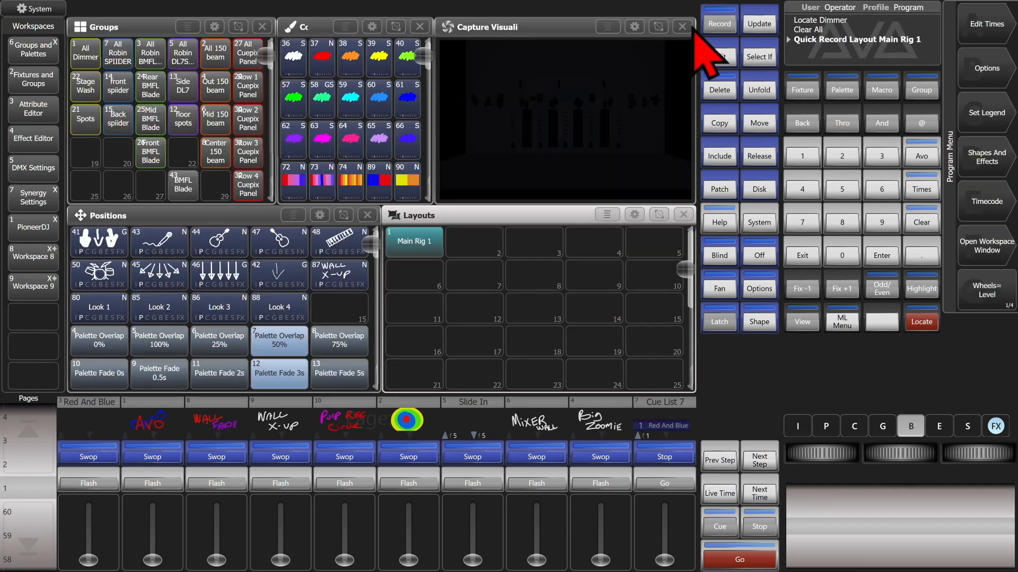
pyautogui.click(487, 253)
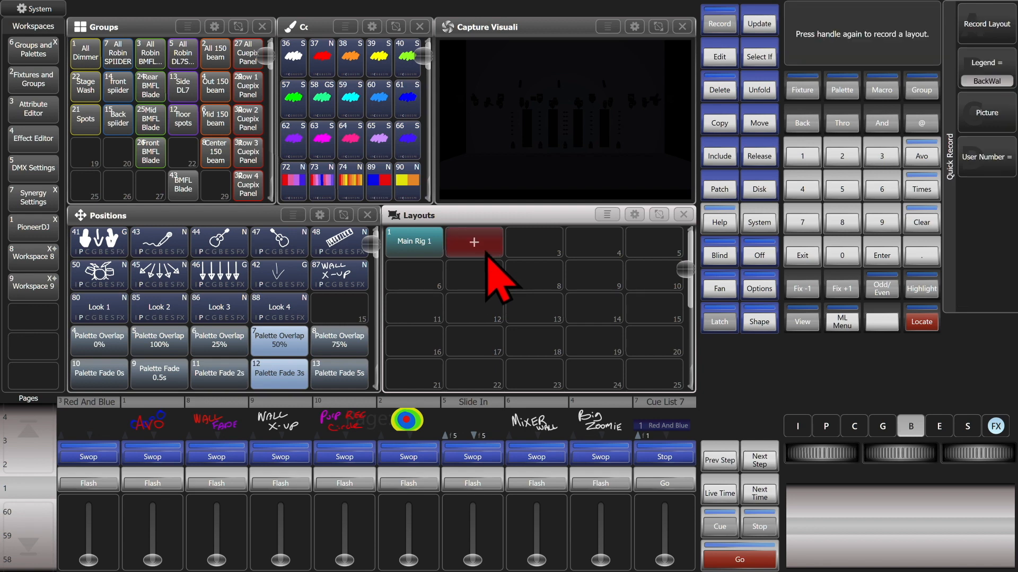
pyautogui.click(486, 253)
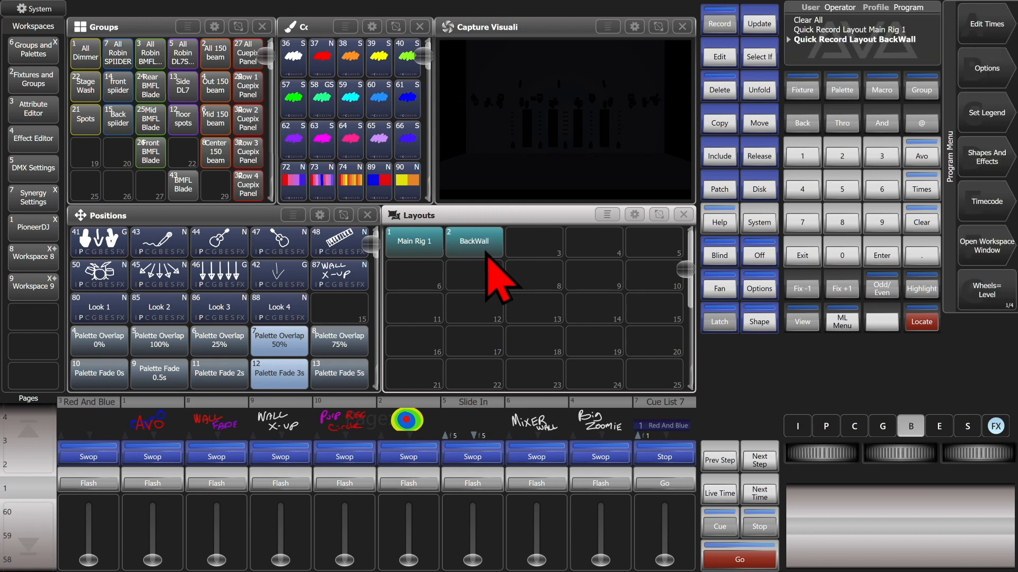
# Record the All Cuepix Panel group as a layout in the third slot and view its full fixture arrangement
pyautogui.click(244, 64)
pyautogui.click(536, 243)
pyautogui.click(536, 243)
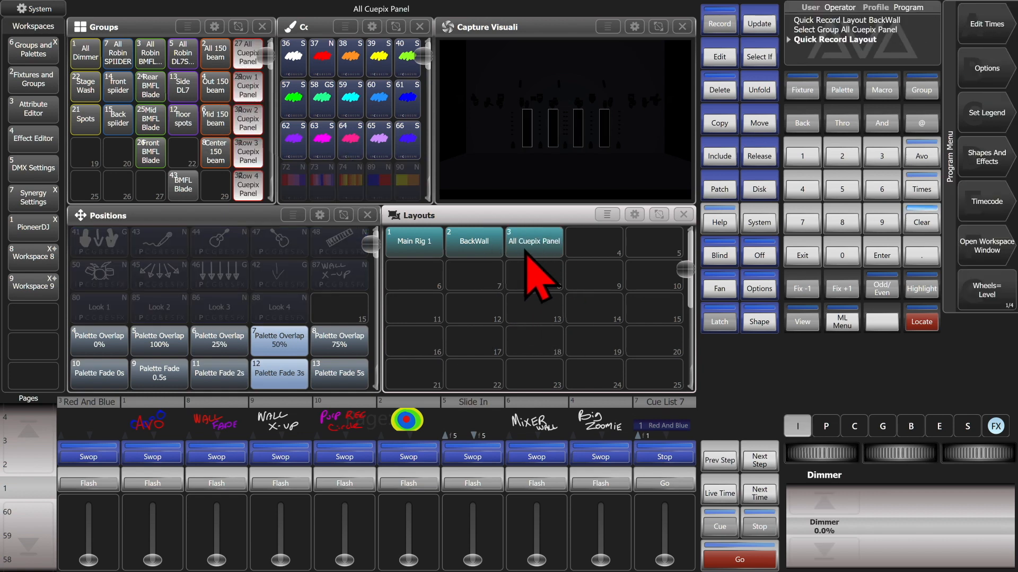
pyautogui.click(556, 247)
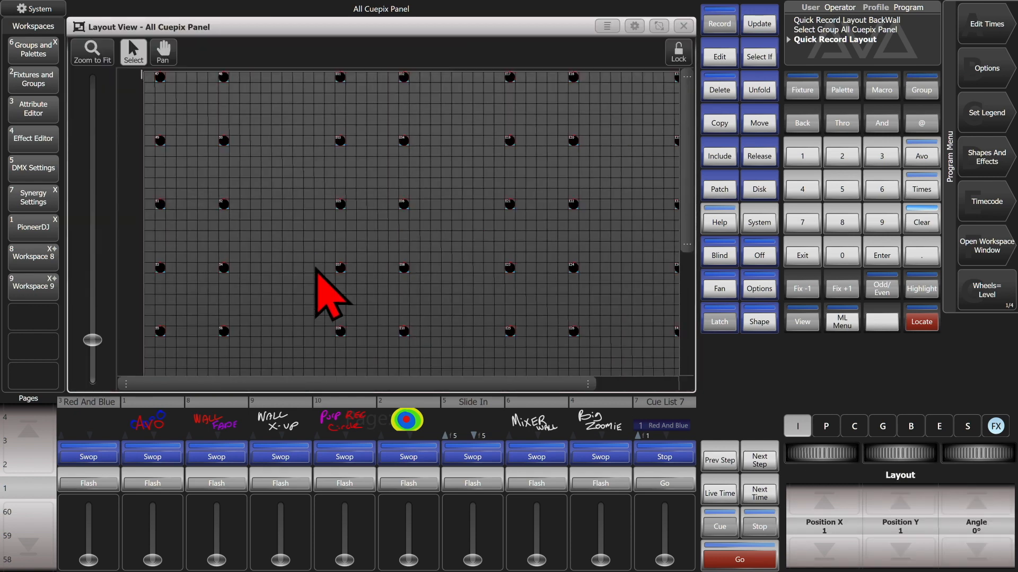
pyautogui.scroll(-3, 315, 267)
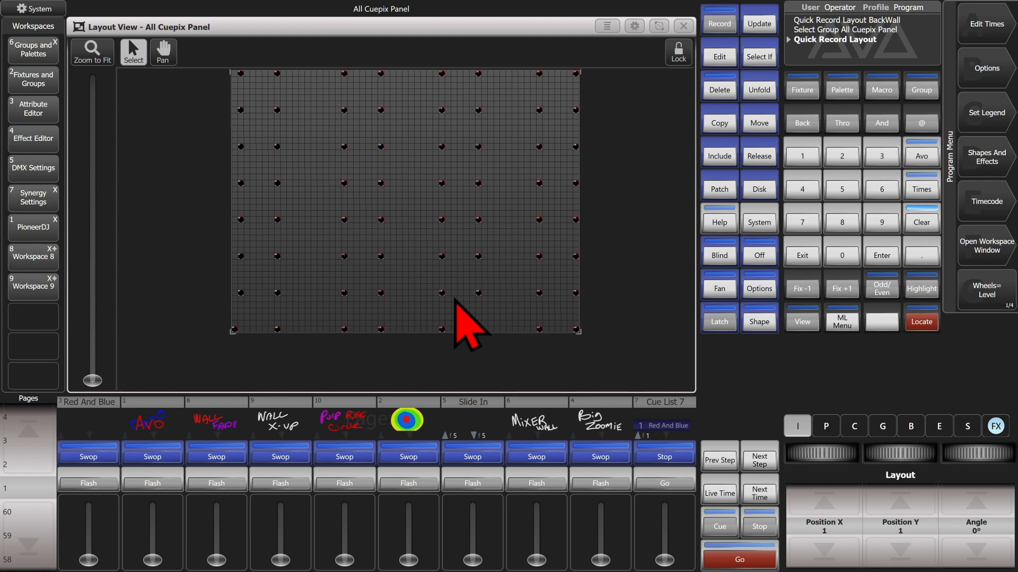
pyautogui.click(683, 27)
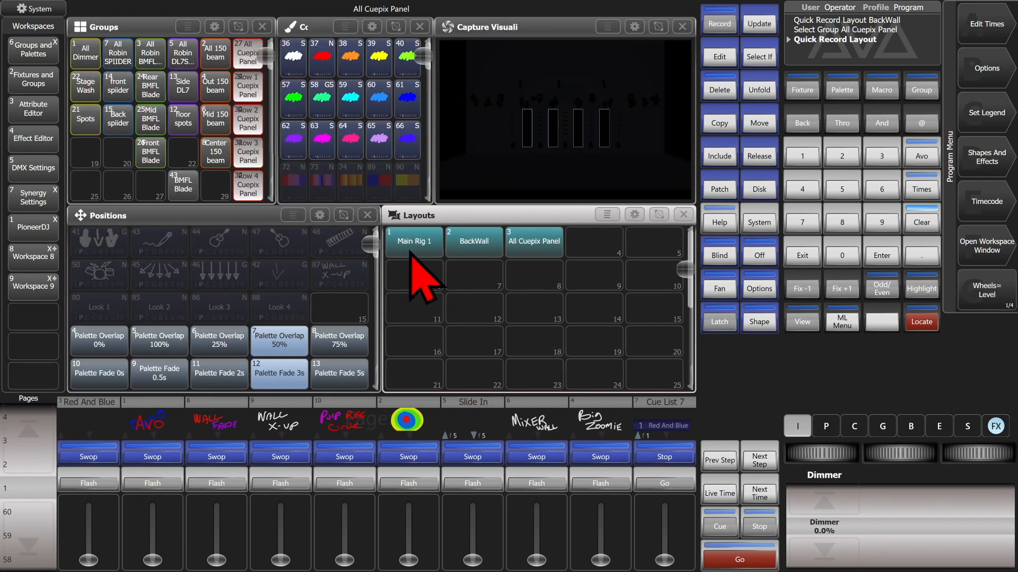
# Clear the programmer and copy the displayed fixtures from the Rig page onto the Main Rig 1 layout
pyautogui.click(922, 218)
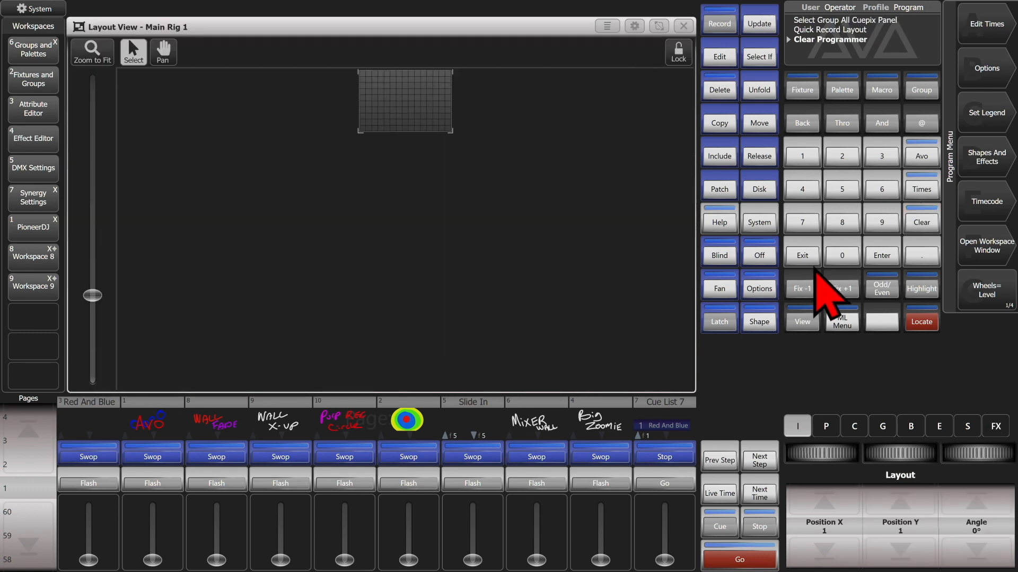
pyautogui.click(802, 320)
pyautogui.click(802, 321)
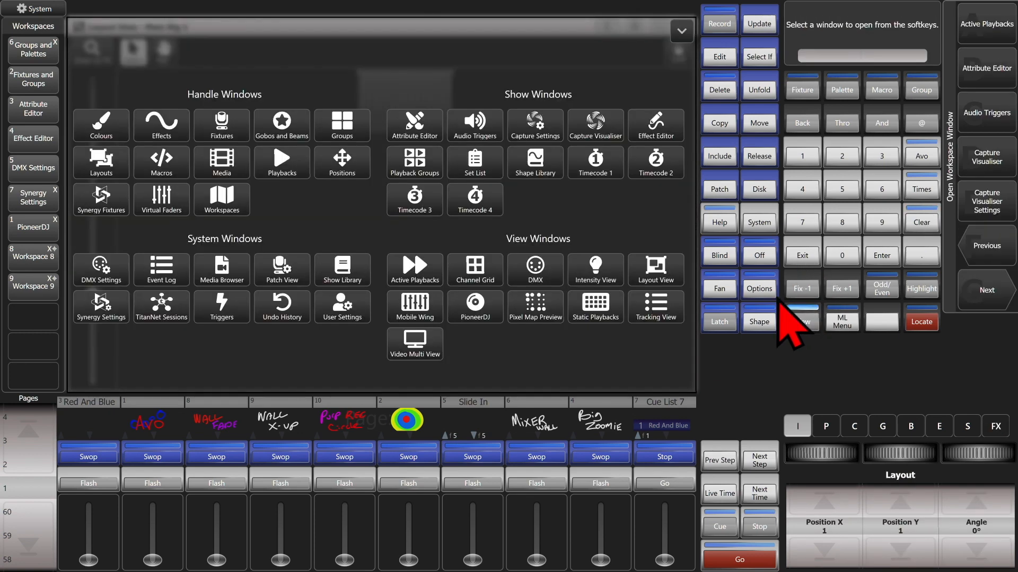
pyautogui.click(214, 133)
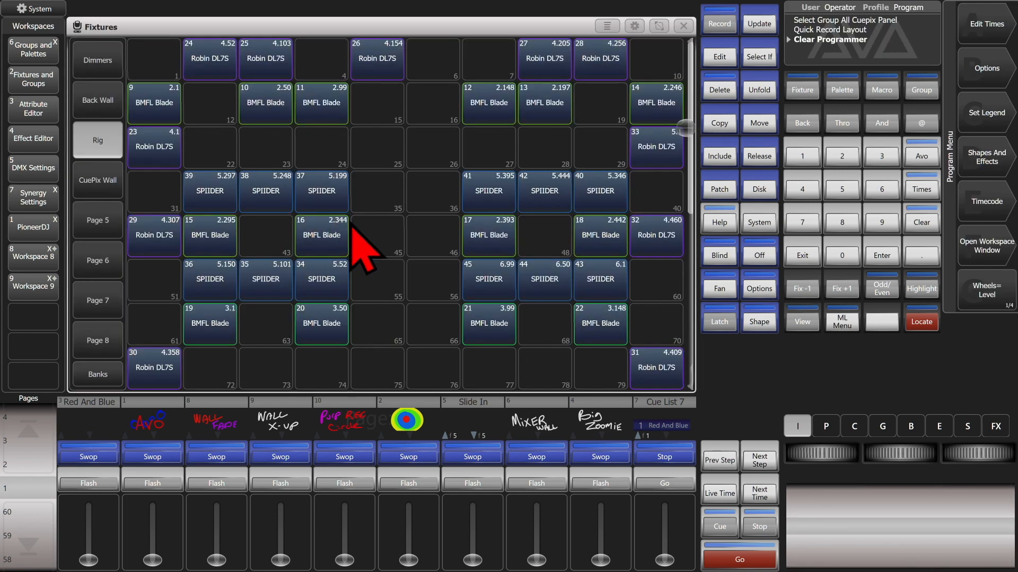
pyautogui.click(721, 126)
pyautogui.moveTo(146, 50); pyautogui.dragTo(666, 387)
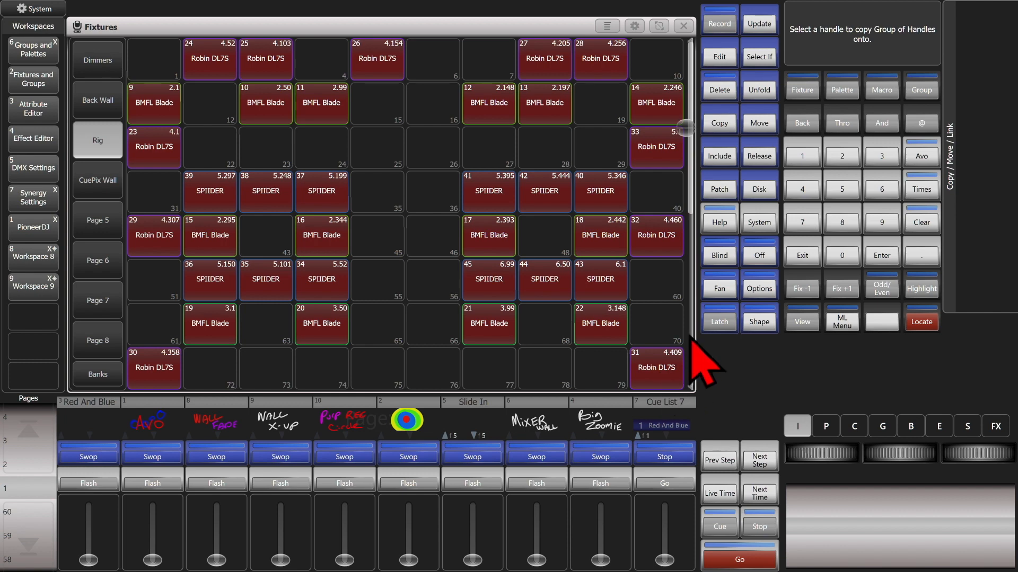
pyautogui.click(683, 28)
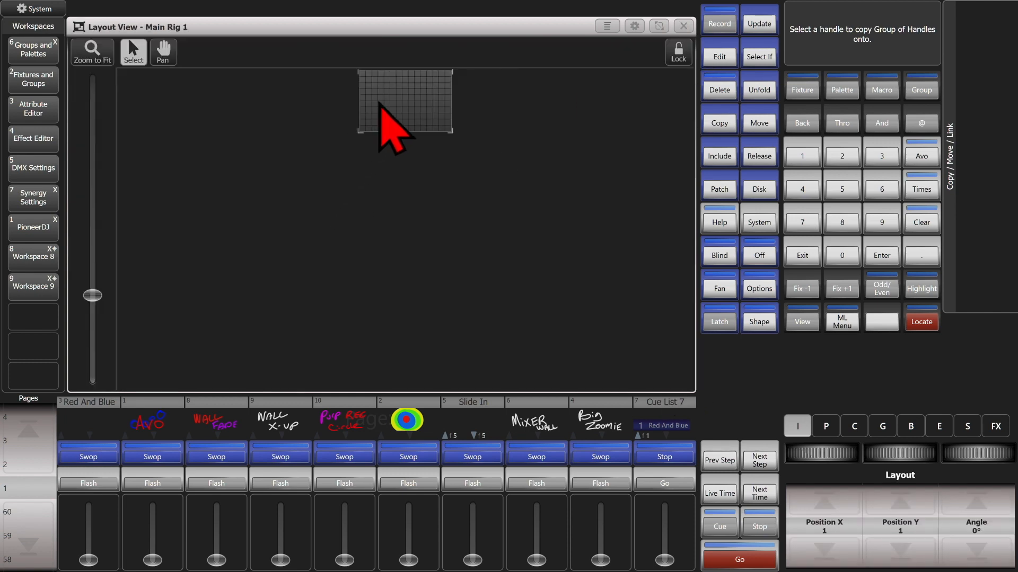
pyautogui.click(380, 128)
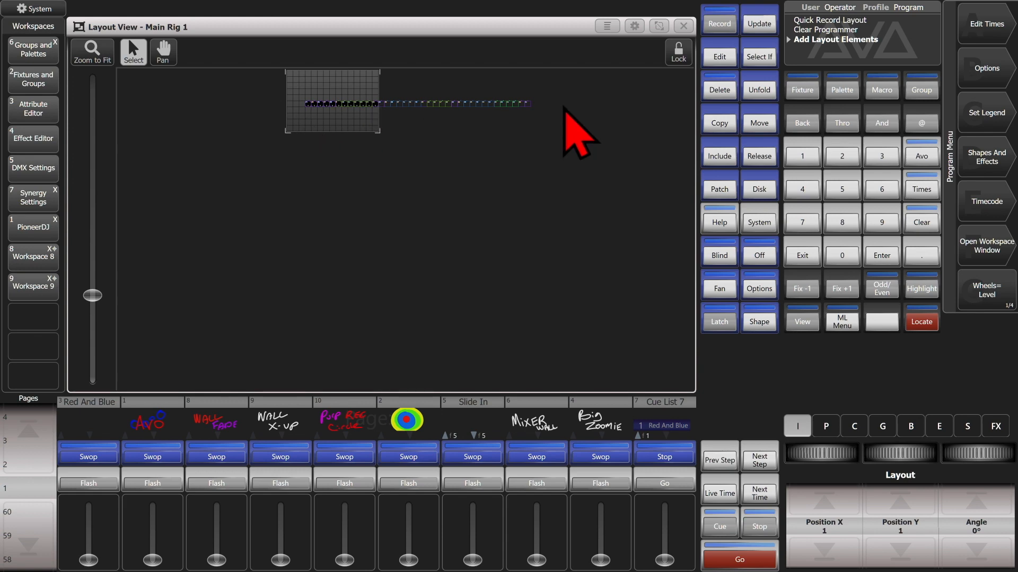
# Copy all fixtures from the Dimmers page onto the Main Rig 1 layout as a second row, and close the layout view
pyautogui.doubleClick(794, 322)
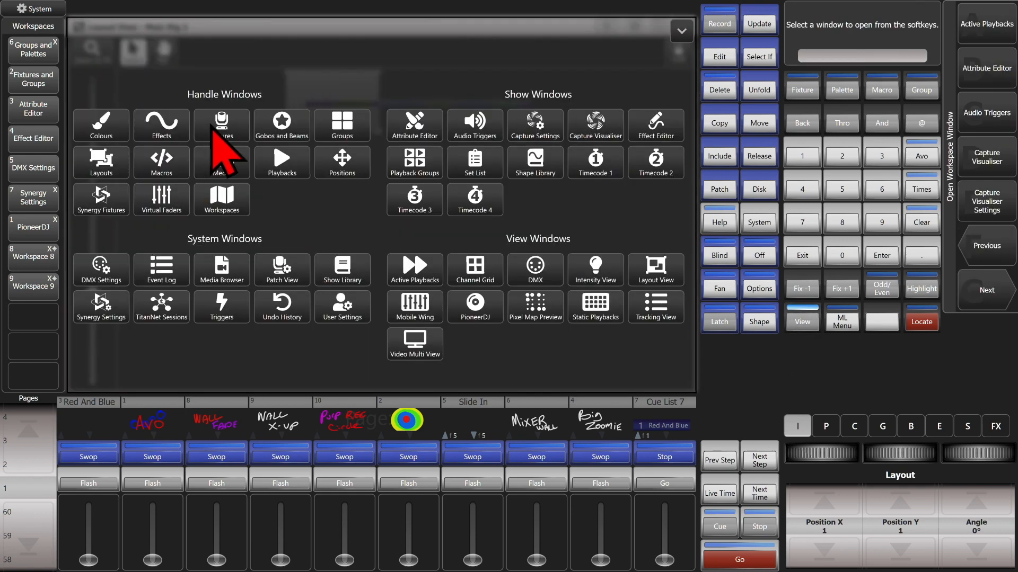
pyautogui.click(215, 130)
pyautogui.click(116, 74)
pyautogui.moveTo(139, 53); pyautogui.dragTo(155, 100)
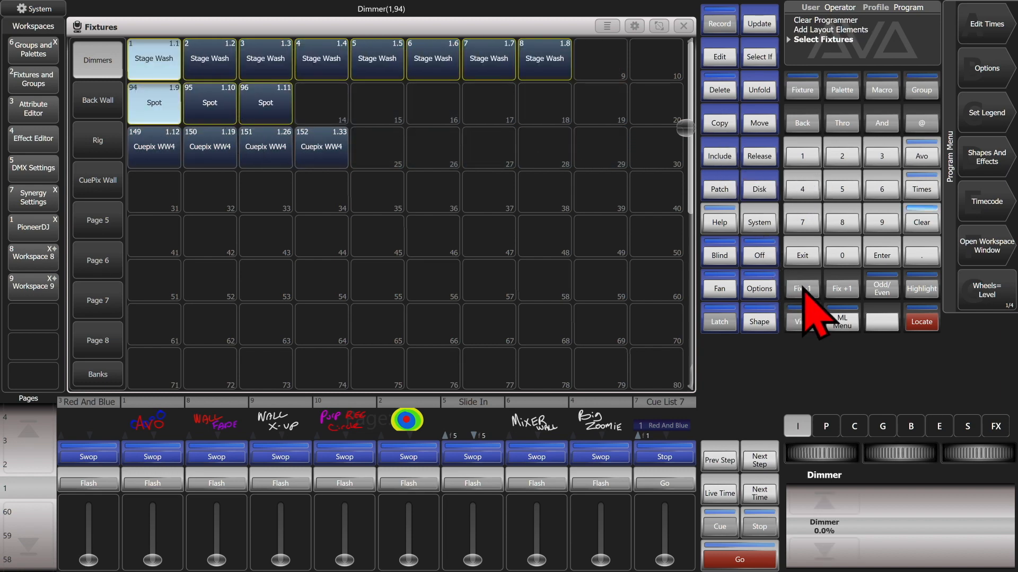
pyautogui.click(718, 125)
pyautogui.moveTo(165, 52); pyautogui.dragTo(556, 194)
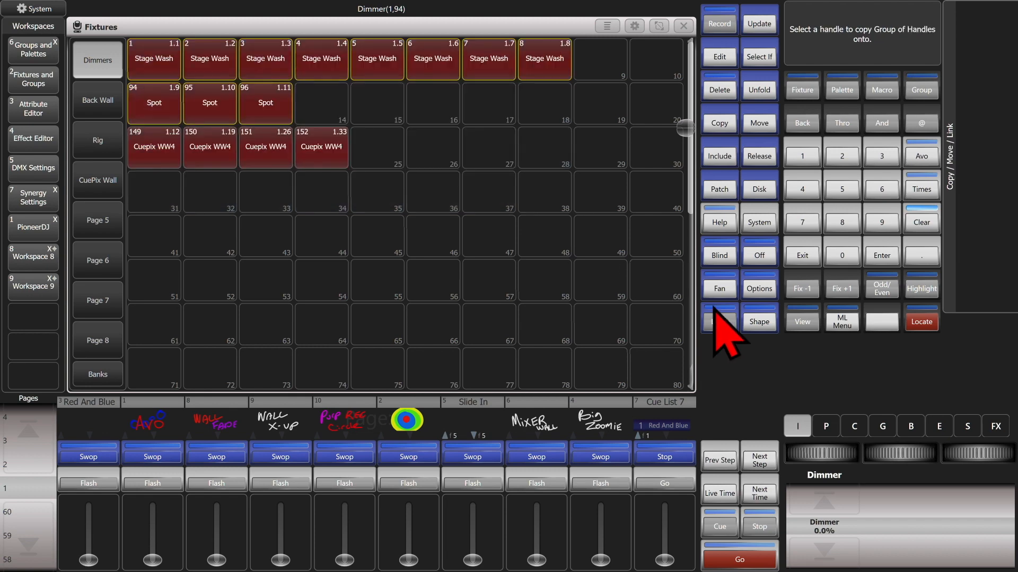
pyautogui.click(683, 27)
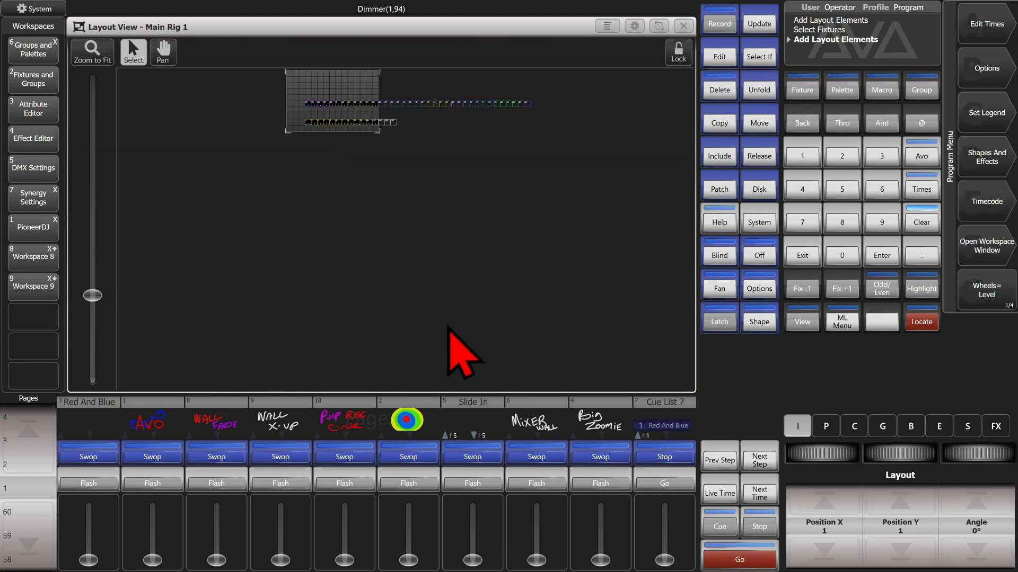
pyautogui.click(684, 27)
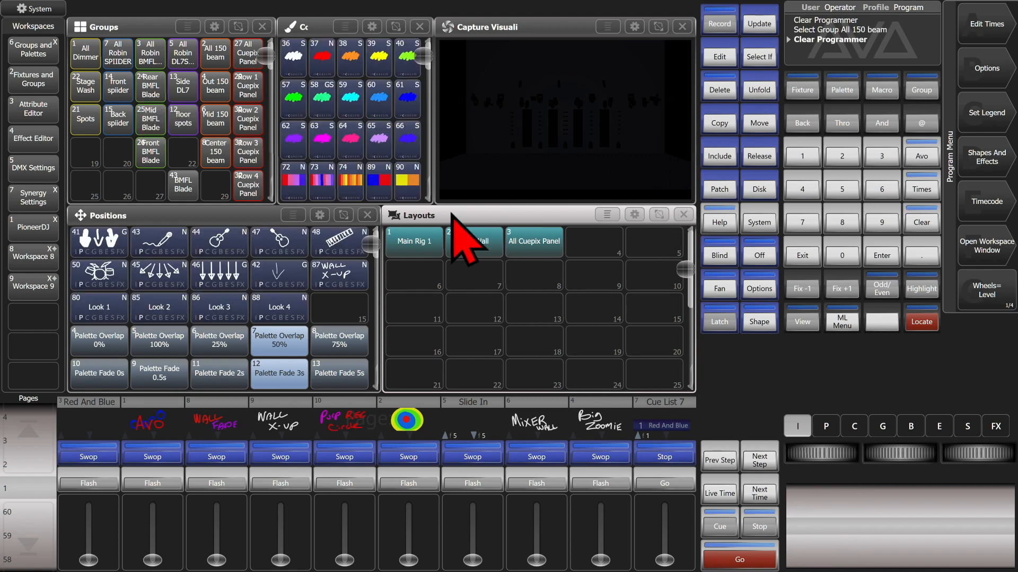
# Open the BackWall layout and copy all LEDBeam 150 fixtures from the Back Wall page onto its grid
pyautogui.click(469, 254)
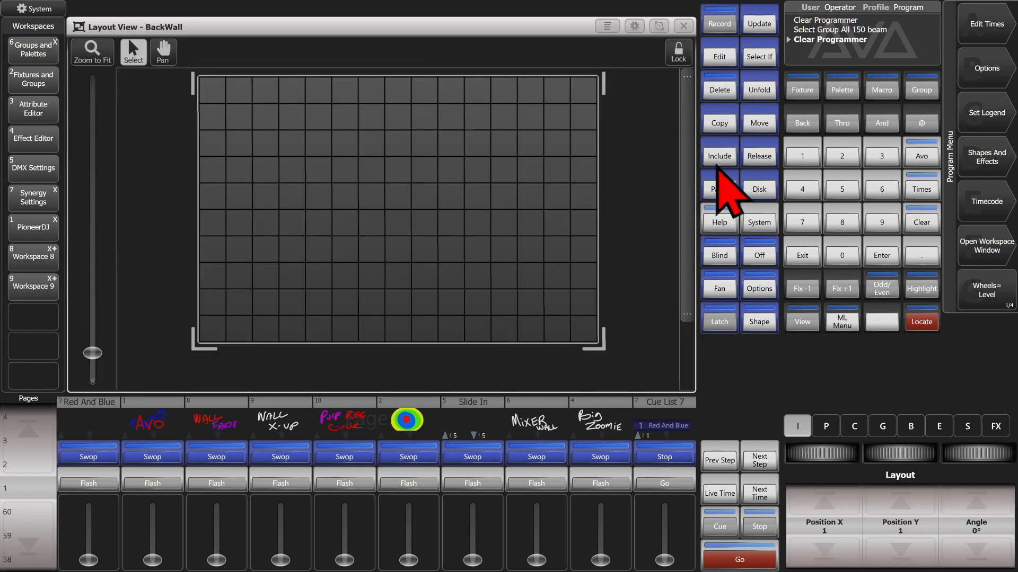
pyautogui.click(807, 324)
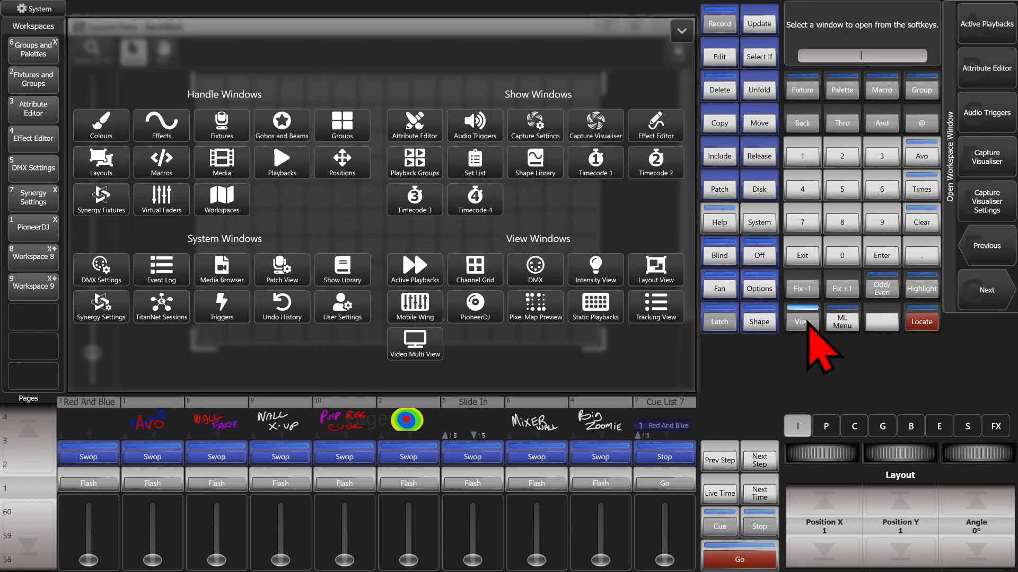
pyautogui.click(221, 132)
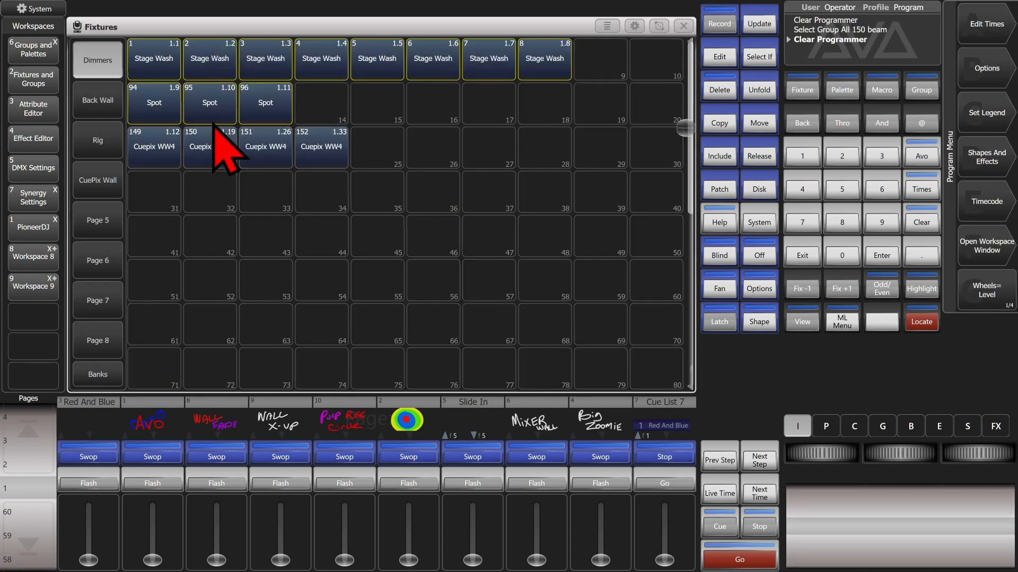
pyautogui.click(100, 105)
pyautogui.click(719, 125)
pyautogui.moveTo(149, 83); pyautogui.dragTo(677, 281)
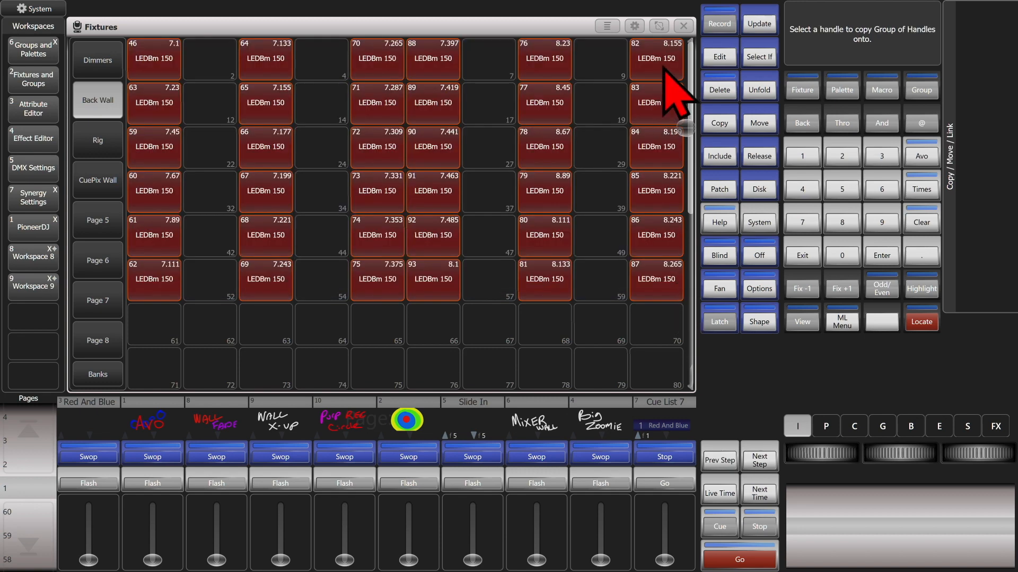
pyautogui.click(691, 31)
pyautogui.click(246, 179)
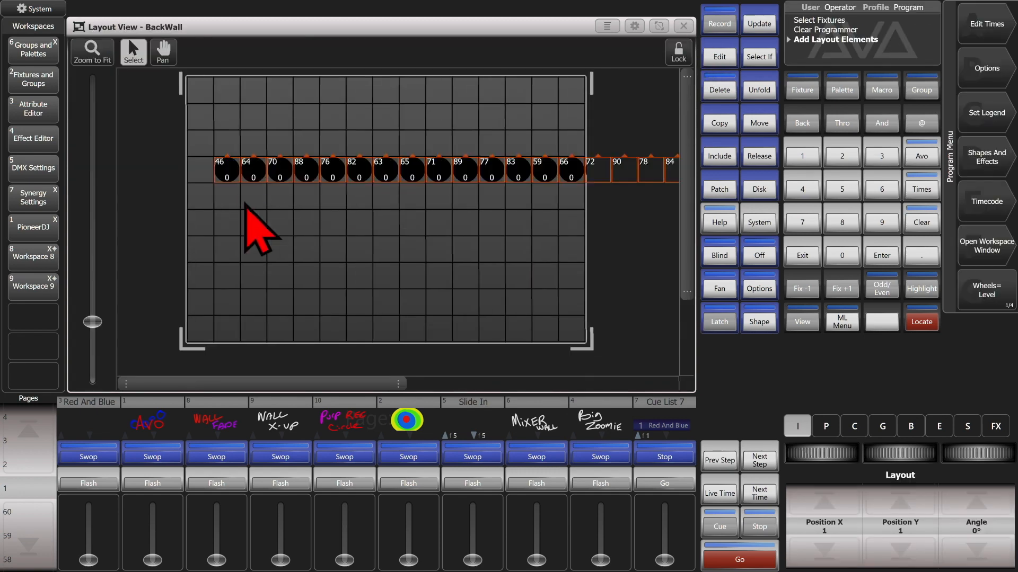
# Enlarge the BackWall layout grid in width and height from its lower corner
pyautogui.scroll(-5, 277, 270)
pyautogui.scroll(2, 278, 273)
pyautogui.scroll(-2, 279, 274)
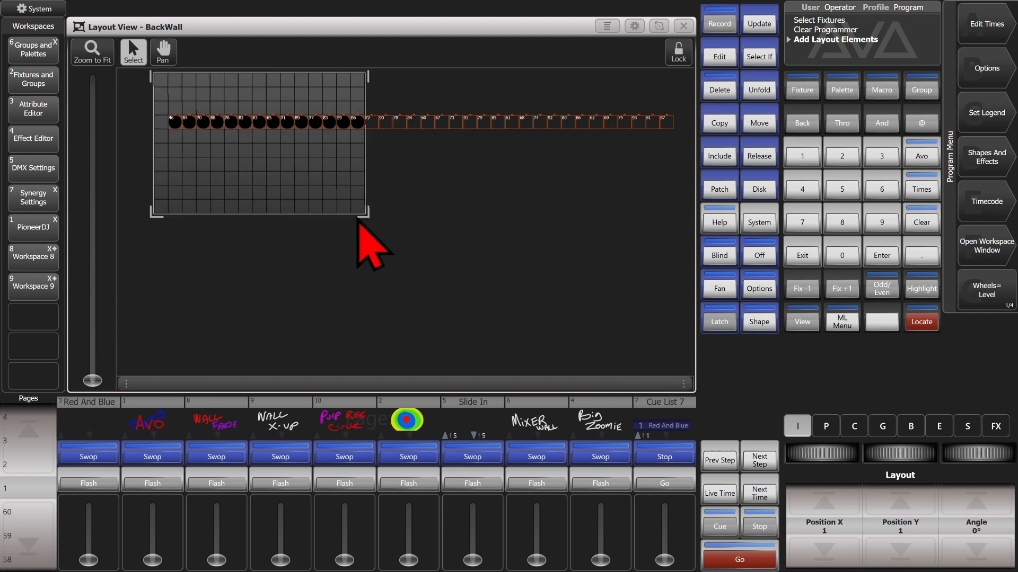
pyautogui.moveTo(366, 222); pyautogui.dragTo(604, 305)
# Reposition fixtures 46, 70 and 82 individually on the BackWall grid, and move a selected block of fixtures from 88 to 90 lower down
pyautogui.moveTo(179, 123); pyautogui.dragTo(185, 178)
pyautogui.moveTo(201, 114); pyautogui.dragTo(245, 185)
pyautogui.moveTo(243, 113); pyautogui.dragTo(329, 198)
pyautogui.moveTo(207, 93); pyautogui.dragTo(384, 242)
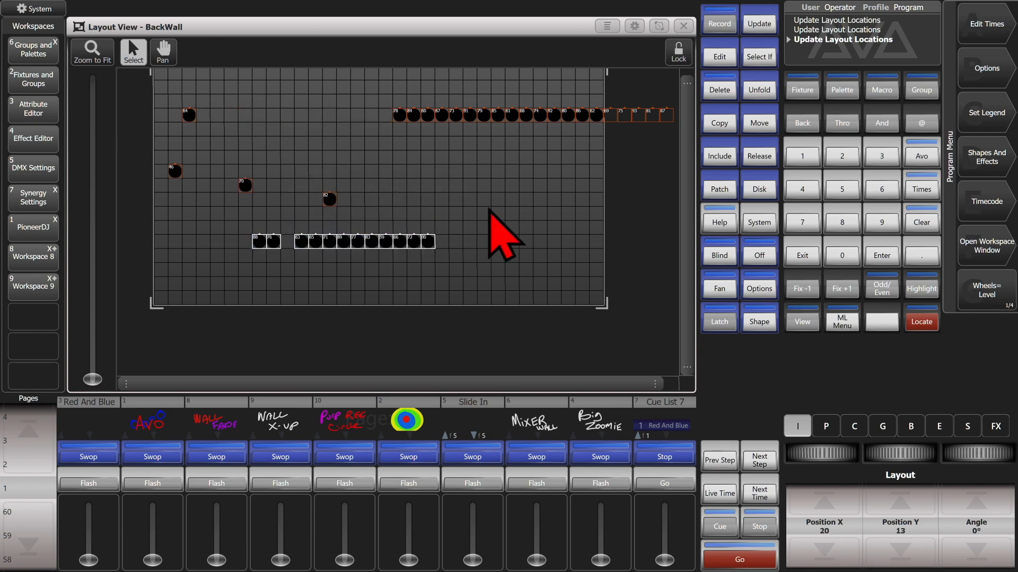
# Set the selected fixtures' layout position to X 21.08 and Y 13.1, with the angle at 360°
pyautogui.moveTo(813, 453); pyautogui.dragTo(904, 452)
pyautogui.moveTo(982, 449); pyautogui.dragTo(971, 454)
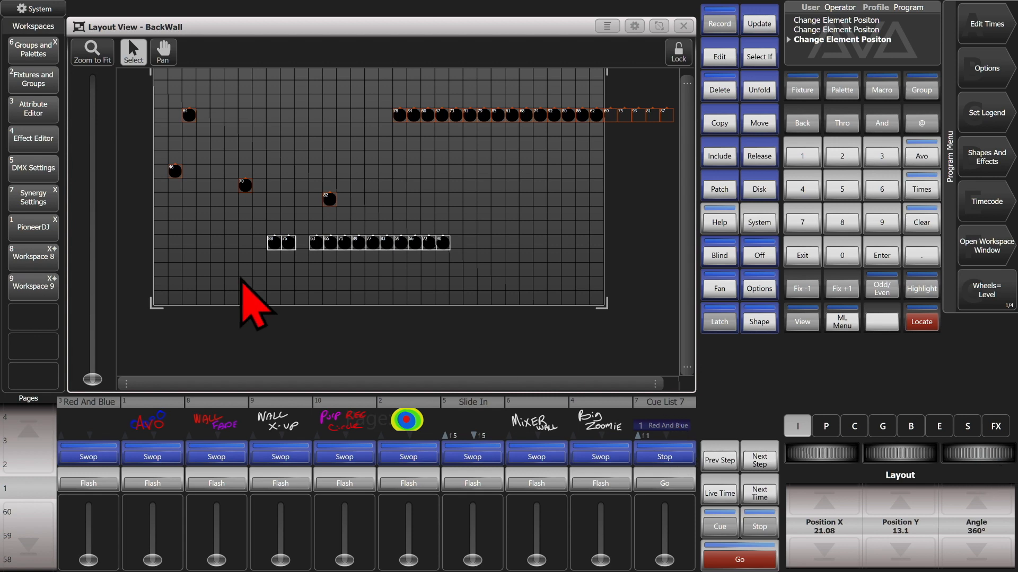
pyautogui.moveTo(93, 379); pyautogui.dragTo(61, 180)
pyautogui.moveTo(983, 454)
pyautogui.mouseDown()
pyautogui.moveTo(941, 453)
pyautogui.moveTo(1006, 454)
pyautogui.moveTo(982, 453)
pyautogui.mouseUp()
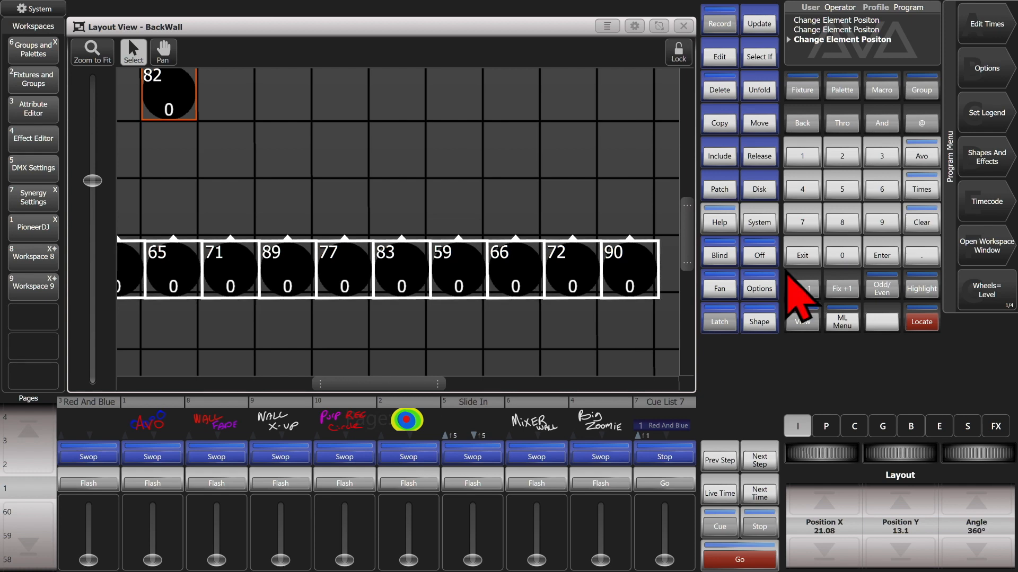
# Examine the BackWall layout at different zoom levels, box-select fixtures 82, 65, 71, 89 and 77, and clear the selection
pyautogui.click(476, 119)
pyautogui.scroll(3, 476, 119)
pyautogui.scroll(-5, 470, 175)
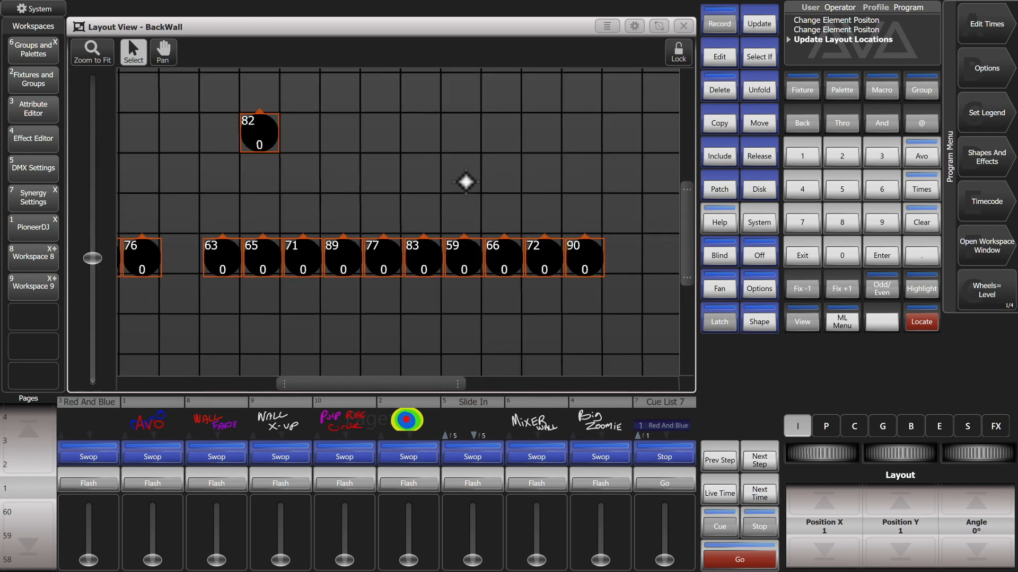
pyautogui.scroll(5, 529, 99)
pyautogui.scroll(-5, 509, 145)
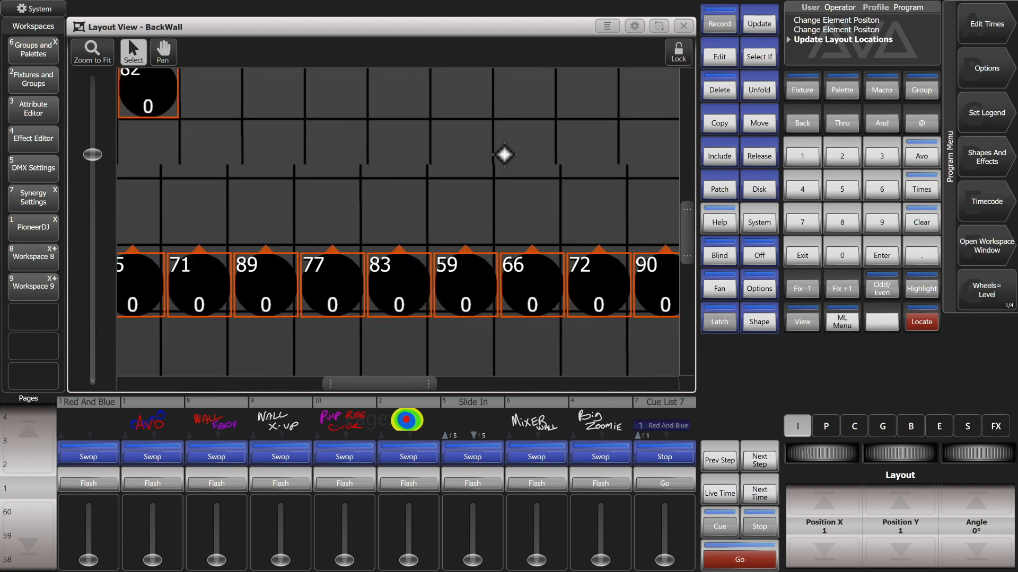
pyautogui.moveTo(421, 270); pyautogui.dragTo(339, 185)
pyautogui.scroll(-5, 374, 191)
pyautogui.scroll(4, 350, 138)
pyautogui.scroll(-3, 379, 200)
pyautogui.scroll(-1, 387, 225)
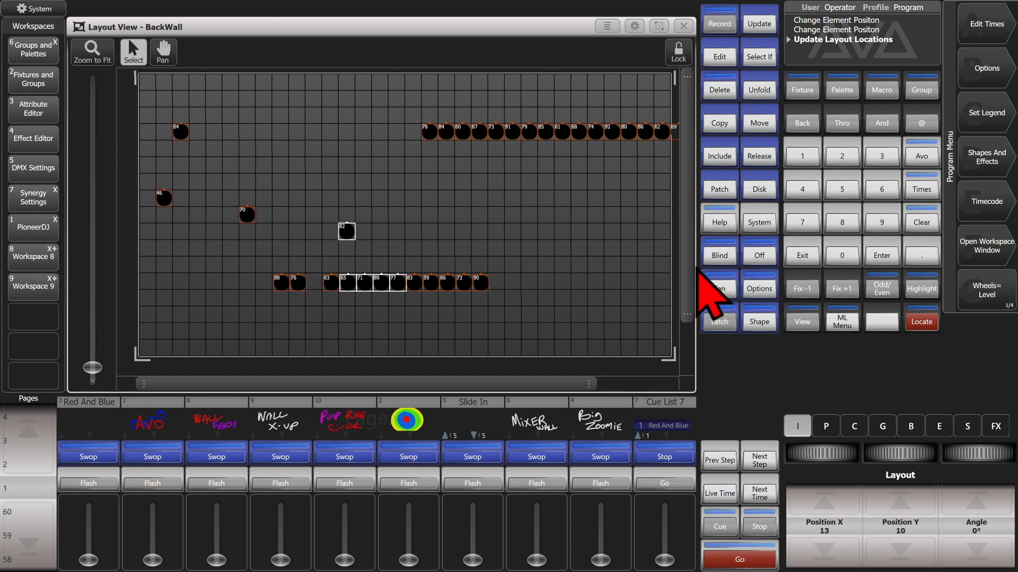
pyautogui.click(923, 222)
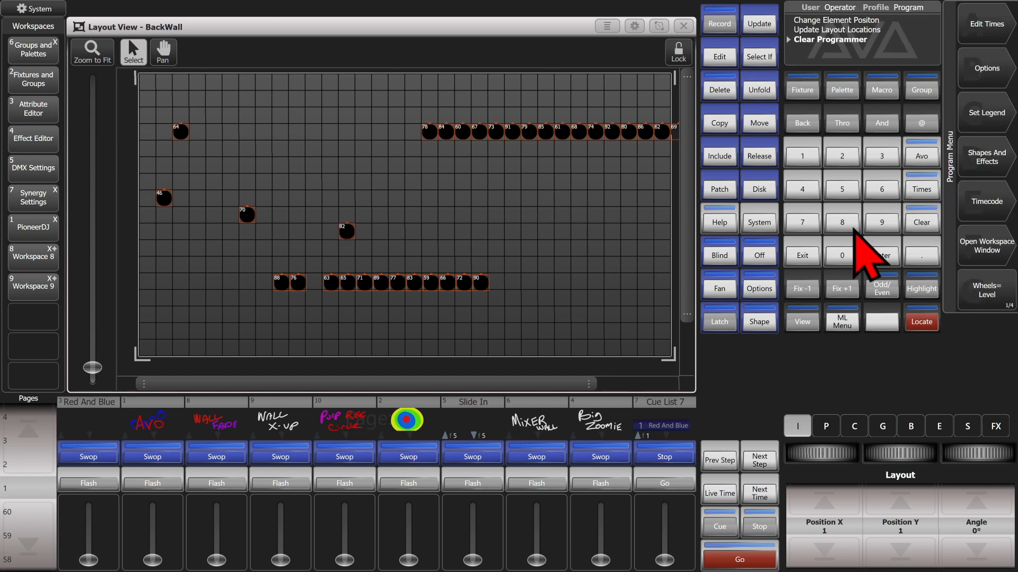
# Lock the BackWall layout and select fixtures 78, 84, 60, 67 and 73 in it
pyautogui.click(680, 59)
pyautogui.moveTo(391, 101); pyautogui.dragTo(502, 177)
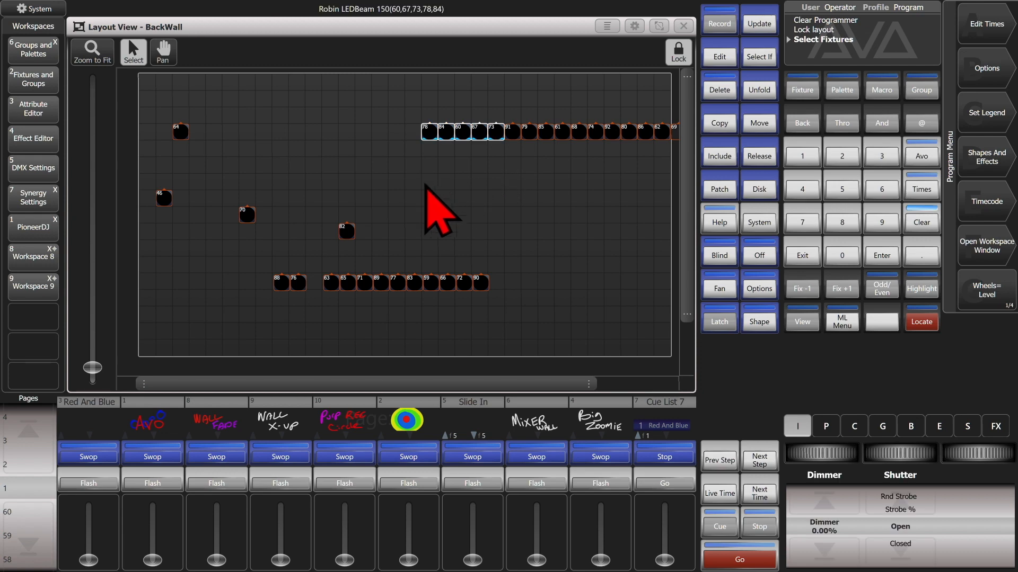
# Add fixtures 91 and 79 to the selection in the BackWall layout, and deselect all fixtures
pyautogui.scroll(5, 432, 141)
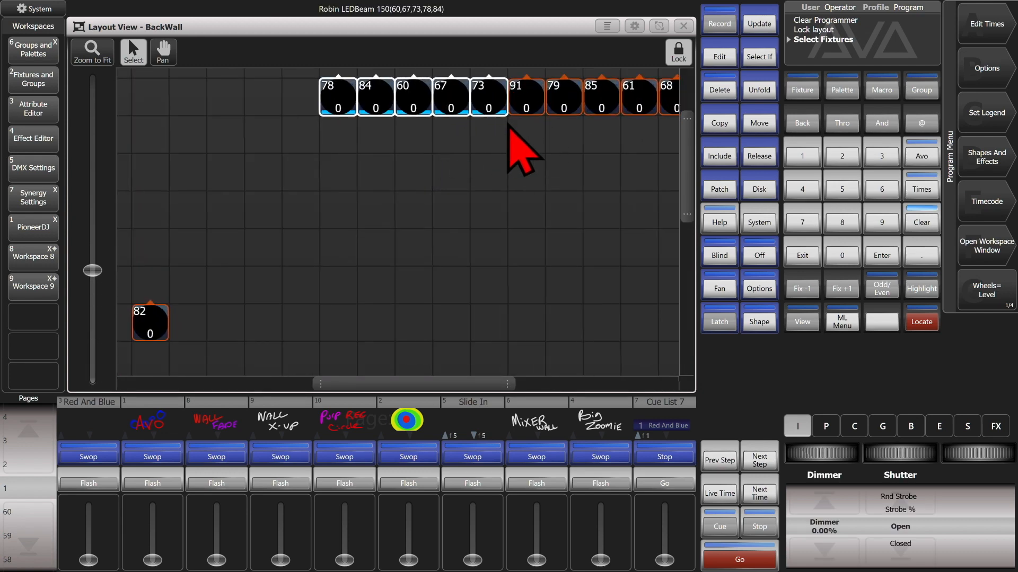
pyautogui.click(540, 112)
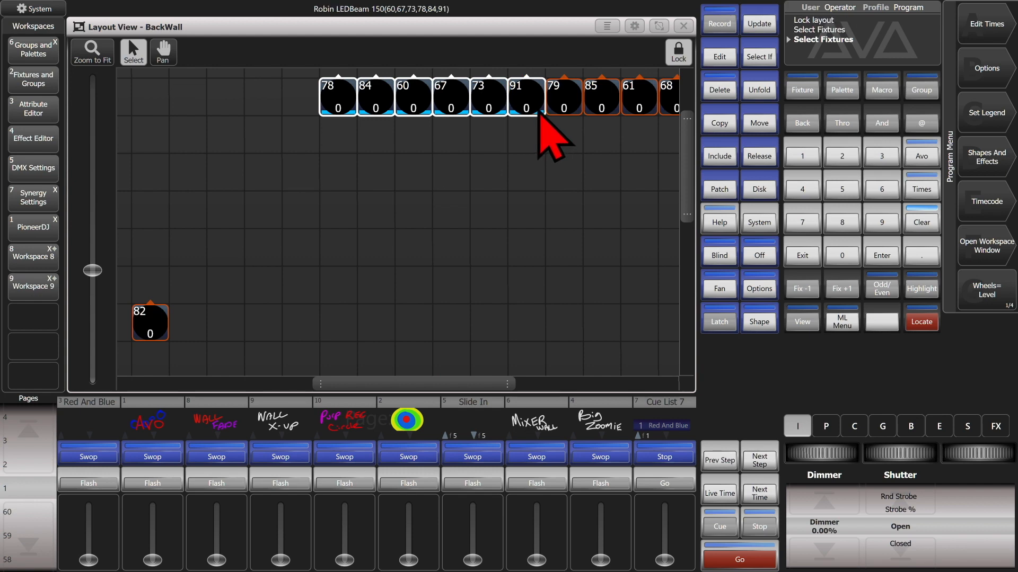
pyautogui.click(559, 112)
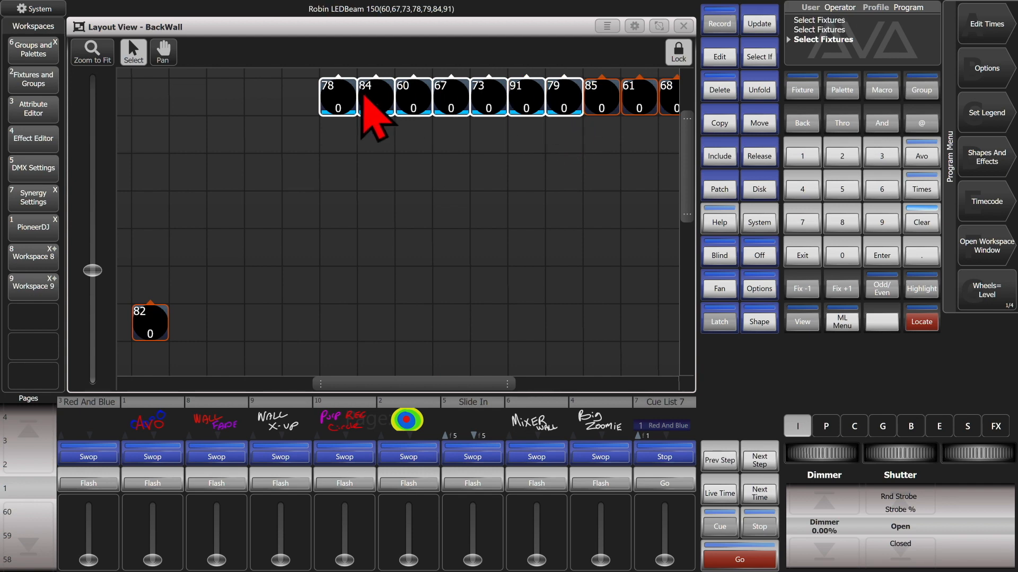
pyautogui.click(565, 143)
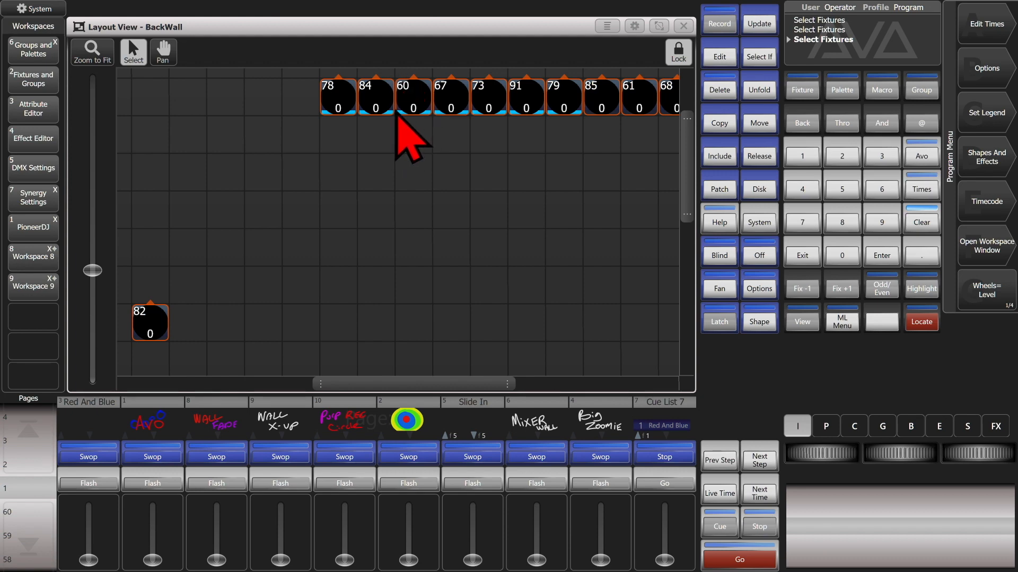
# Box-select the fixtures from 78 to 85 in the BackWall layout's upper row and set their dimmer to 100%
pyautogui.moveTo(336, 113); pyautogui.dragTo(620, 98)
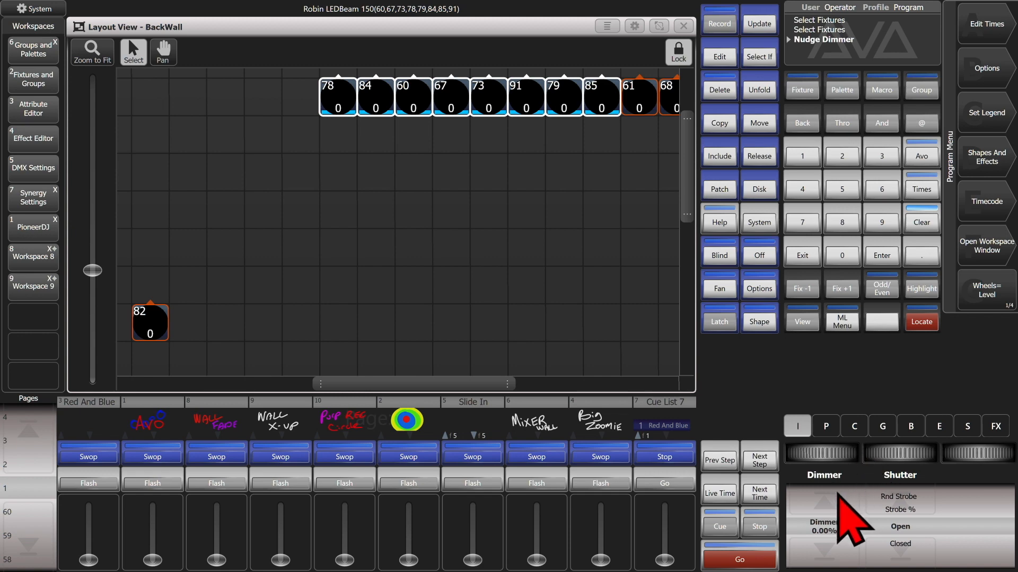
pyautogui.click(831, 521)
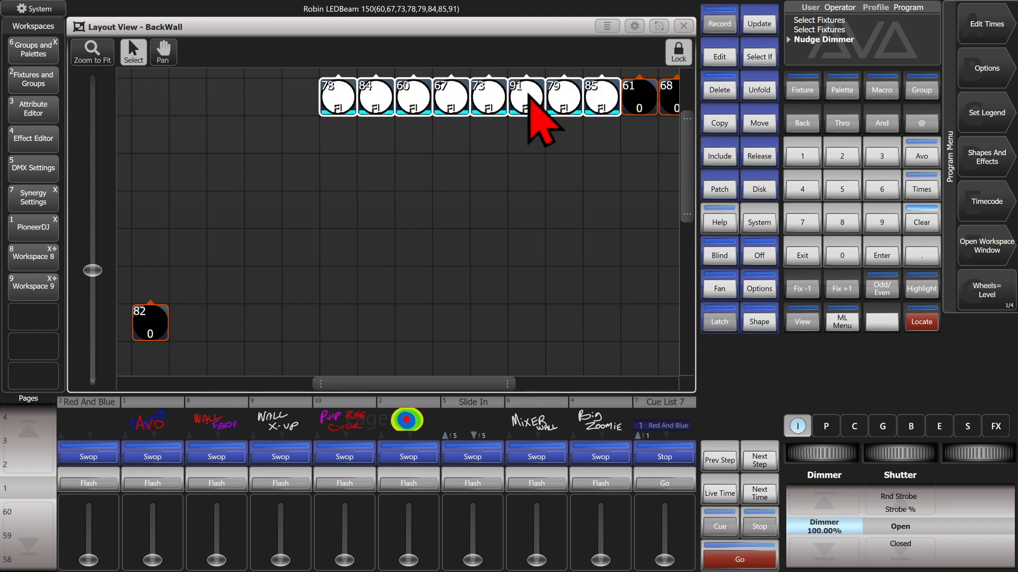
# Change the selected fixtures' colour mix through green, cyan and magenta, ending with red at 100% and green and blue at 0%
pyautogui.click(858, 430)
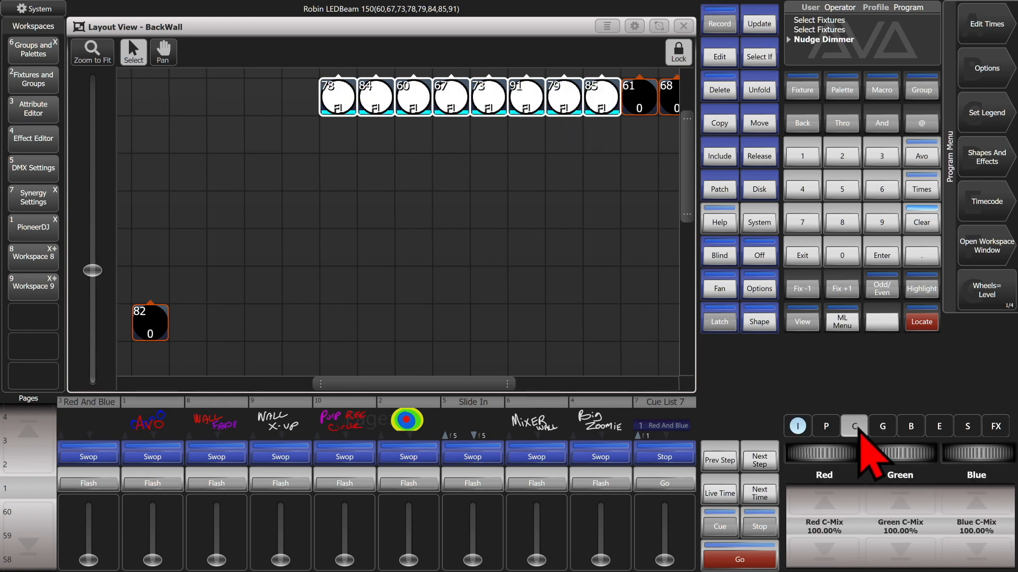
pyautogui.click(846, 549)
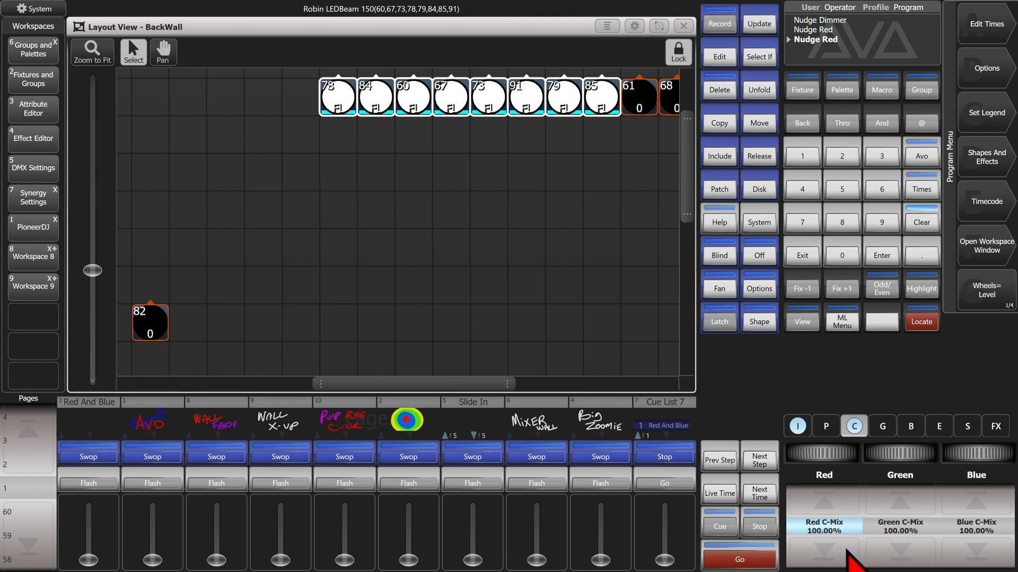
pyautogui.click(846, 551)
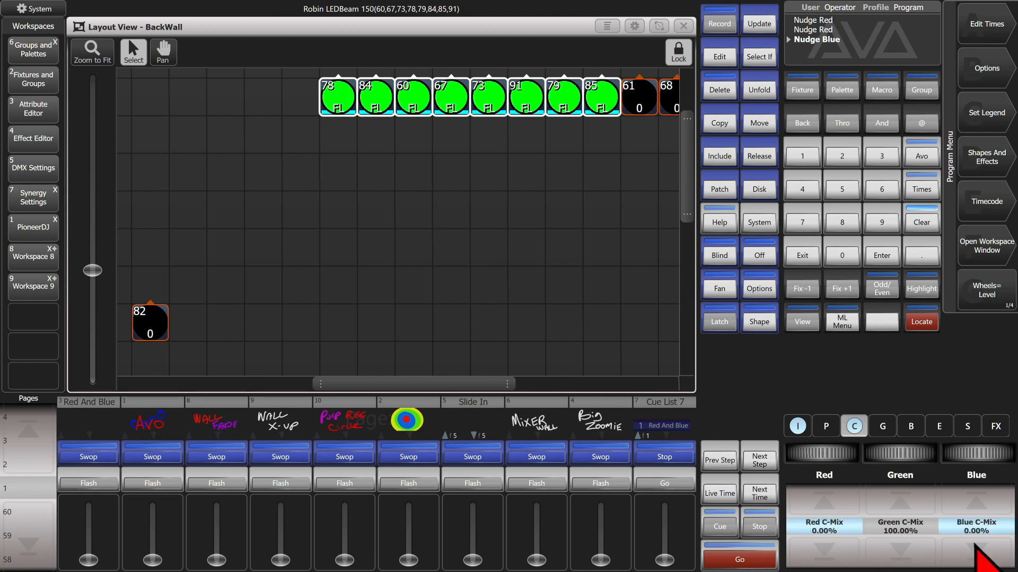
pyautogui.click(998, 497)
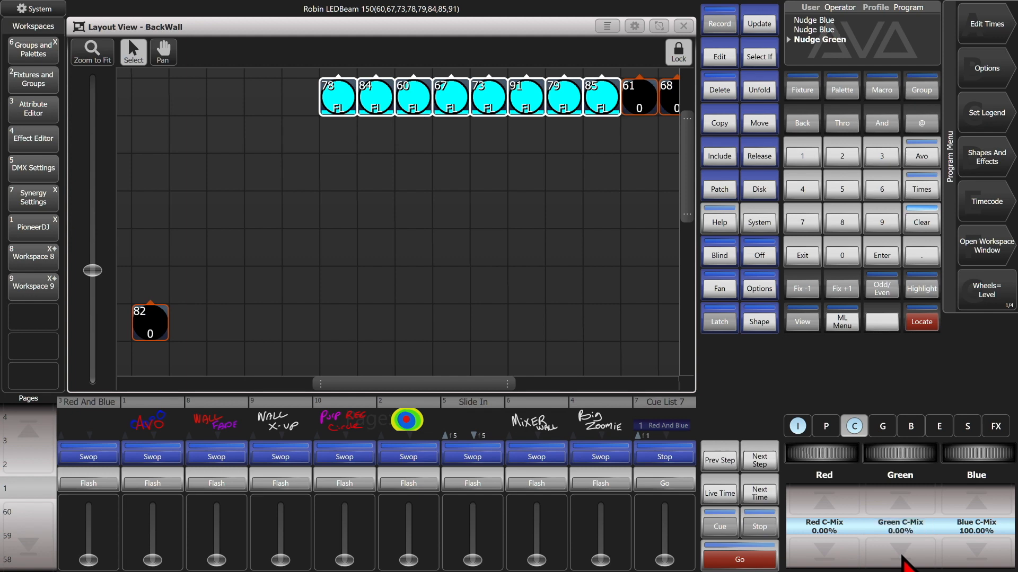
pyautogui.click(827, 503)
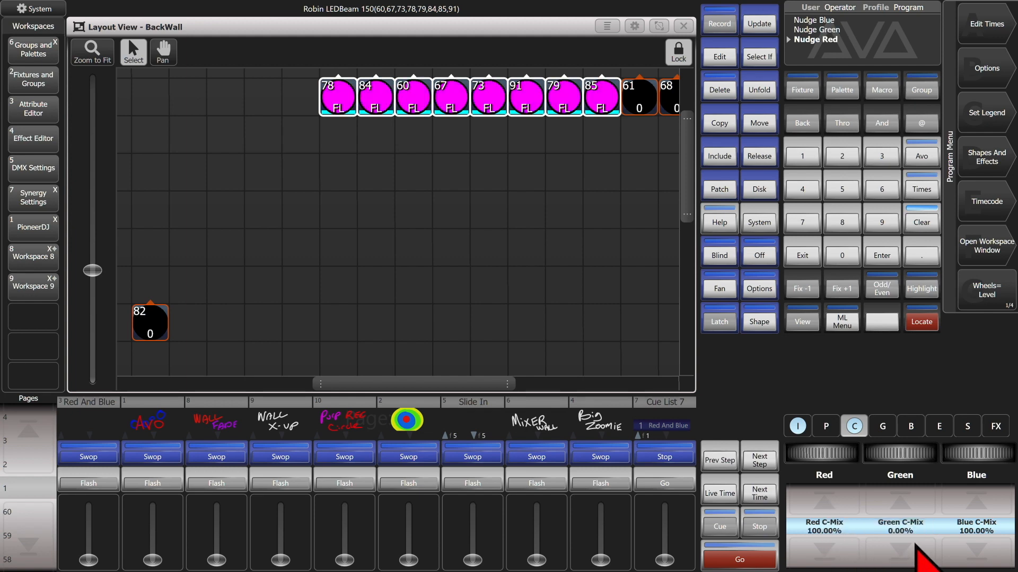
pyautogui.click(984, 549)
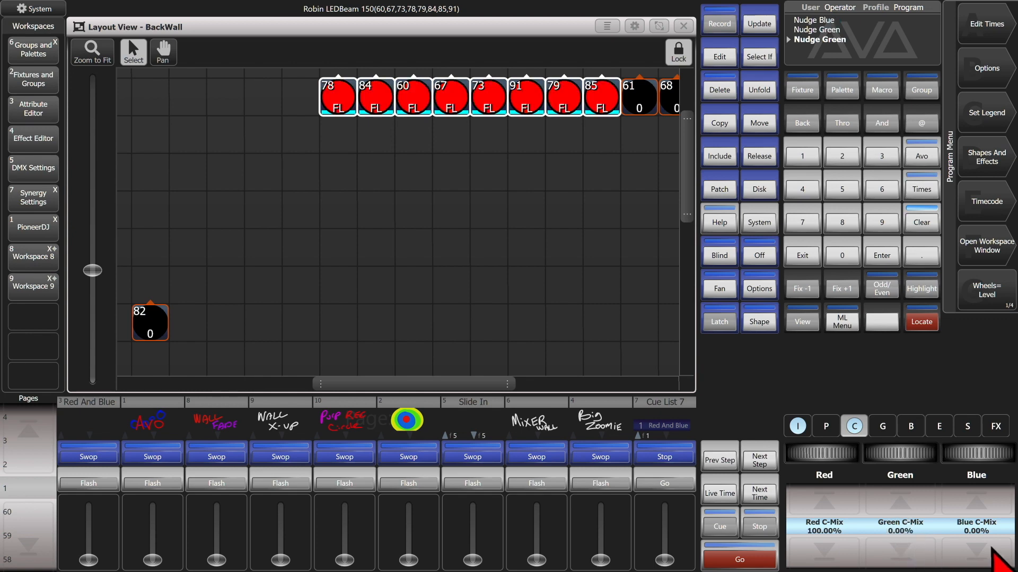
# Raise the blue, green and red mix of the selected fixtures, lower red again, and clear the programmer
pyautogui.click(983, 505)
pyautogui.click(926, 507)
pyautogui.click(849, 509)
pyautogui.click(857, 550)
pyautogui.click(920, 223)
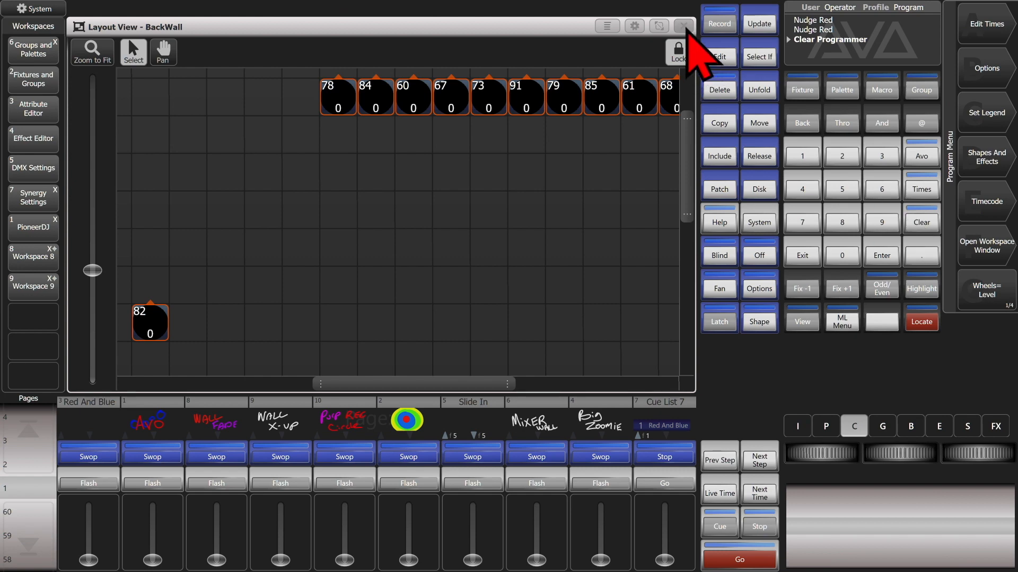
# Close the BackWall layout window and lock the Main Rig 1 layout
pyautogui.click(684, 27)
pyautogui.click(425, 243)
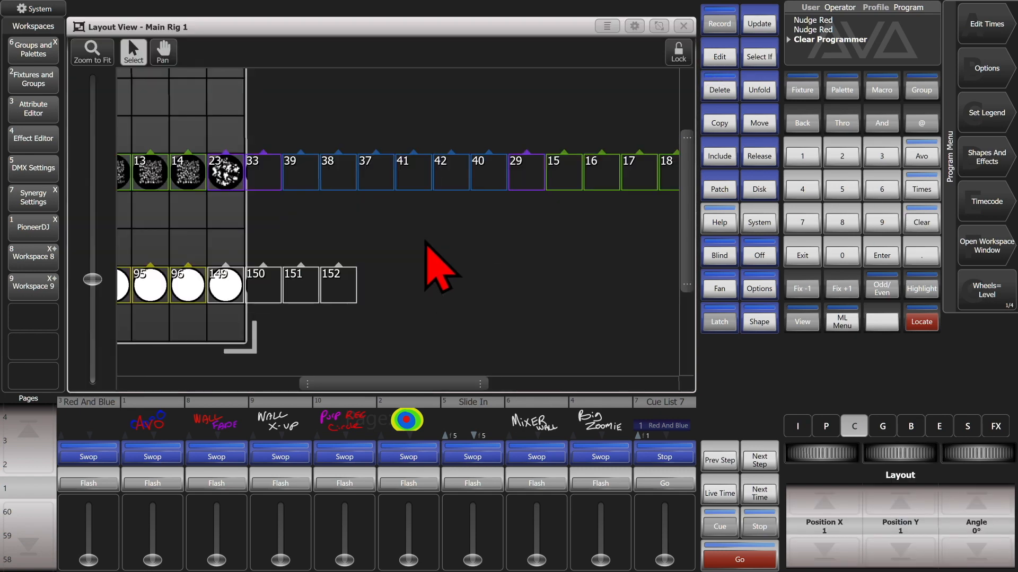
pyautogui.scroll(-3, 266, 227)
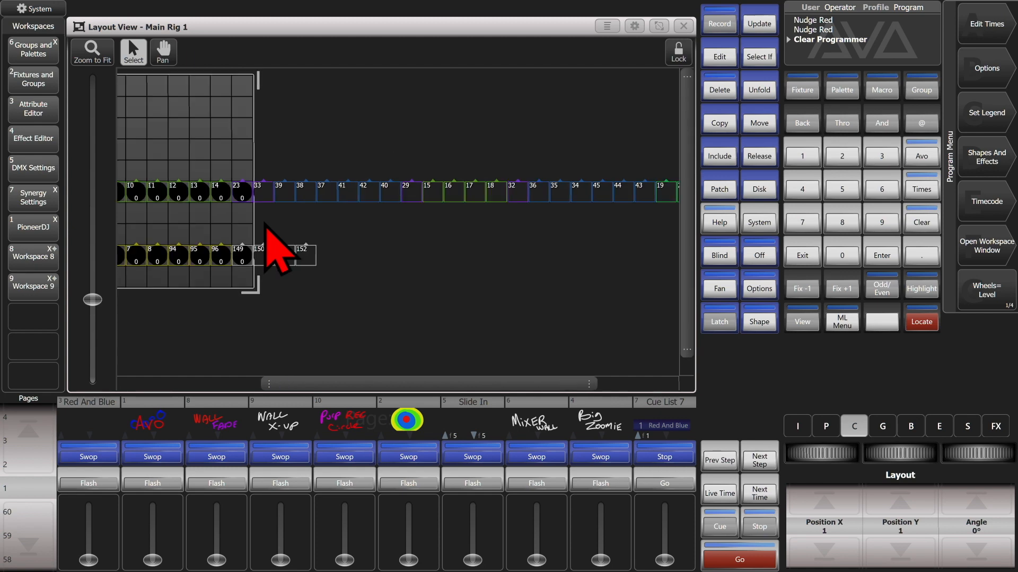
pyautogui.scroll(1, 264, 224)
pyautogui.moveTo(342, 381); pyautogui.dragTo(224, 383)
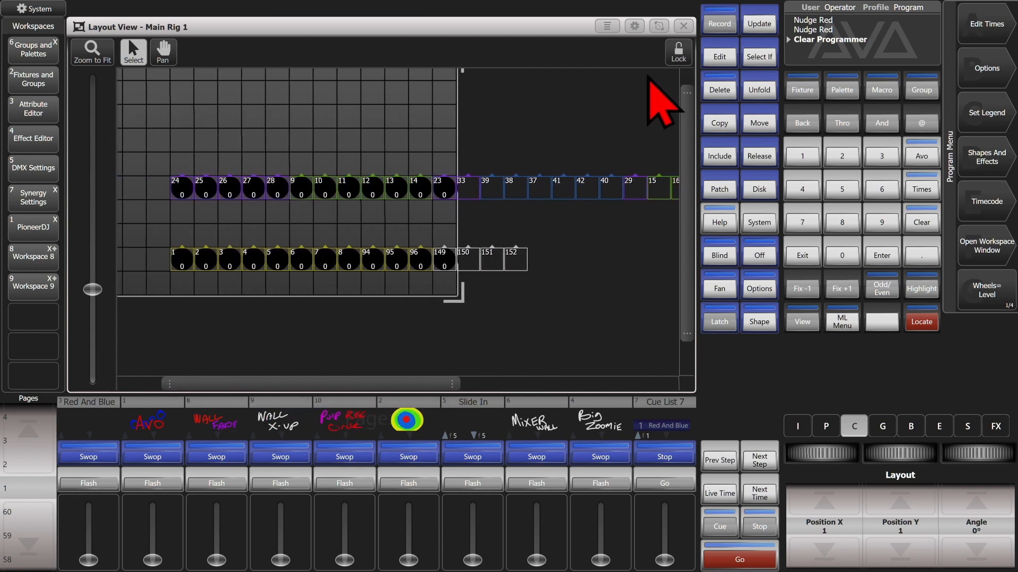
pyautogui.click(679, 53)
# Box-select the fixtures from 24 to 14 in Main Rig 1's upper row, locate them, and step through their Gobo 1 settings
pyautogui.moveTo(155, 162); pyautogui.dragTo(437, 211)
pyautogui.click(929, 325)
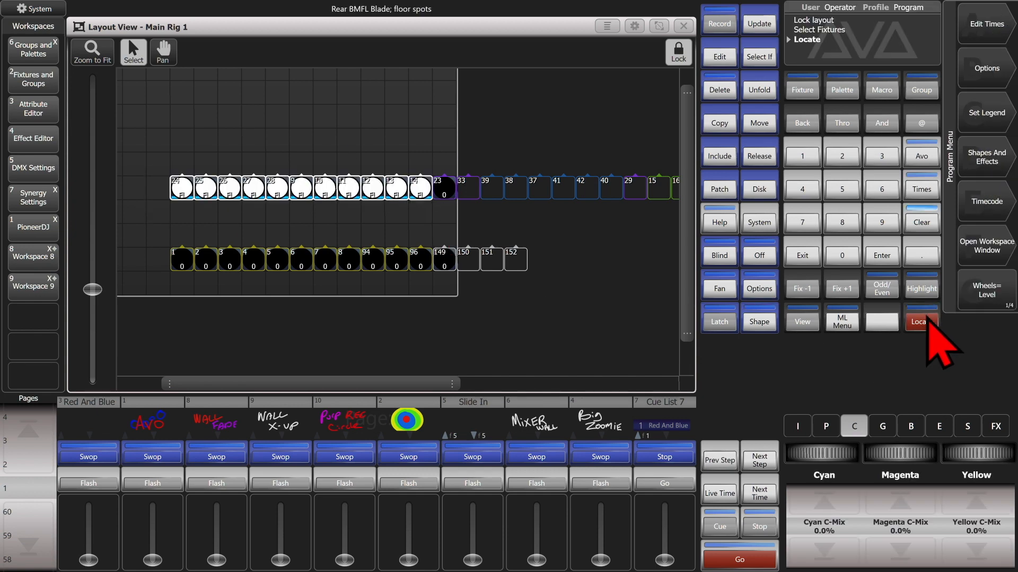
pyautogui.click(883, 426)
pyautogui.click(925, 490)
pyautogui.click(926, 490)
pyautogui.click(926, 490)
pyautogui.click(925, 490)
pyautogui.click(926, 489)
pyautogui.click(926, 490)
pyautogui.click(926, 490)
pyautogui.click(925, 490)
# Reset the selected fixtures with Locate, clear the programmer, and unlock the Main Rig 1 layout
pyautogui.click(922, 321)
pyautogui.click(921, 222)
pyautogui.scroll(-3, 239, 200)
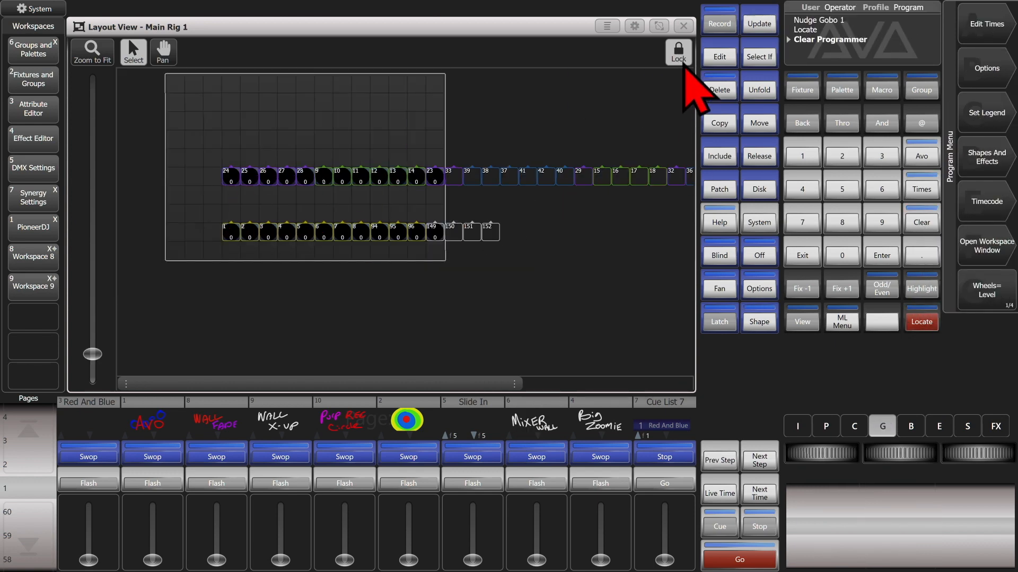
pyautogui.click(678, 53)
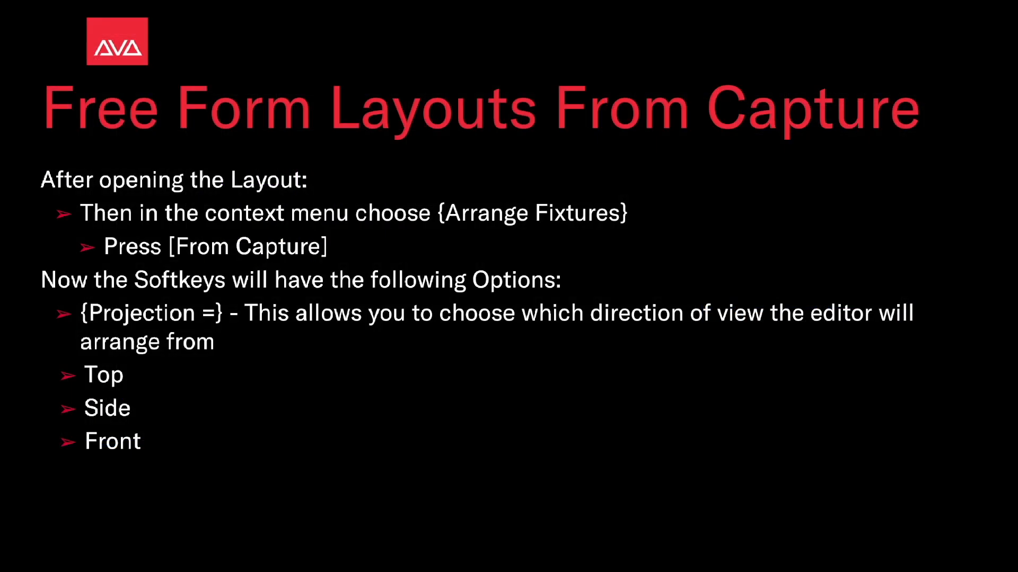
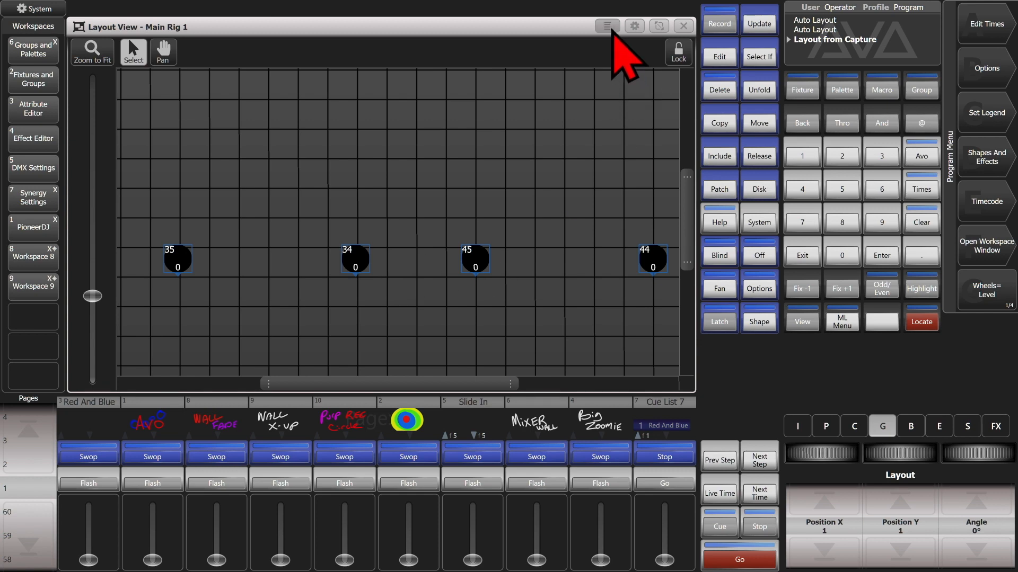
# Bring up the choice of layouts to open, and toggle Main Rig 1 between locked and unlocked, ending unlocked
pyautogui.click(607, 27)
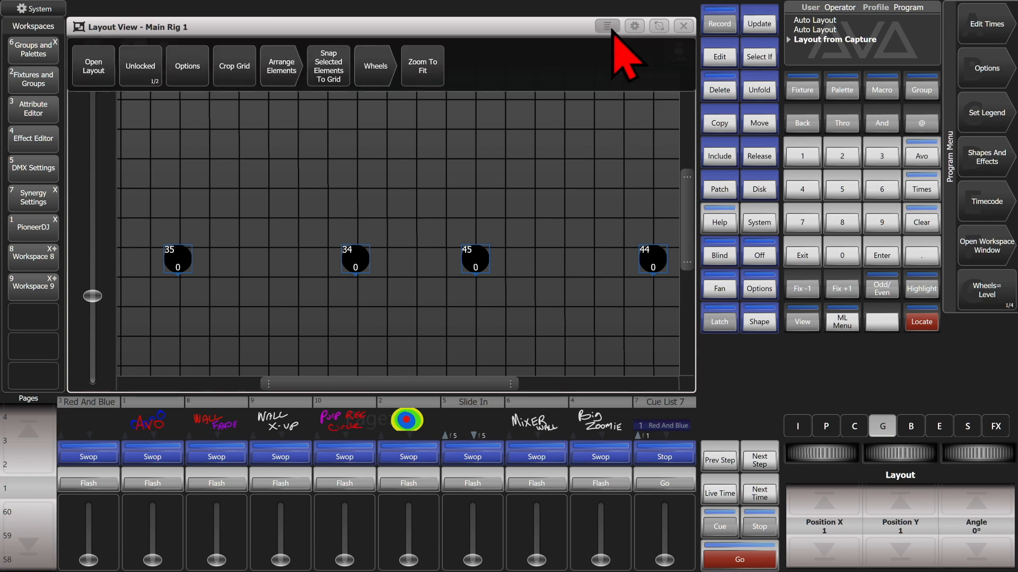
pyautogui.click(108, 78)
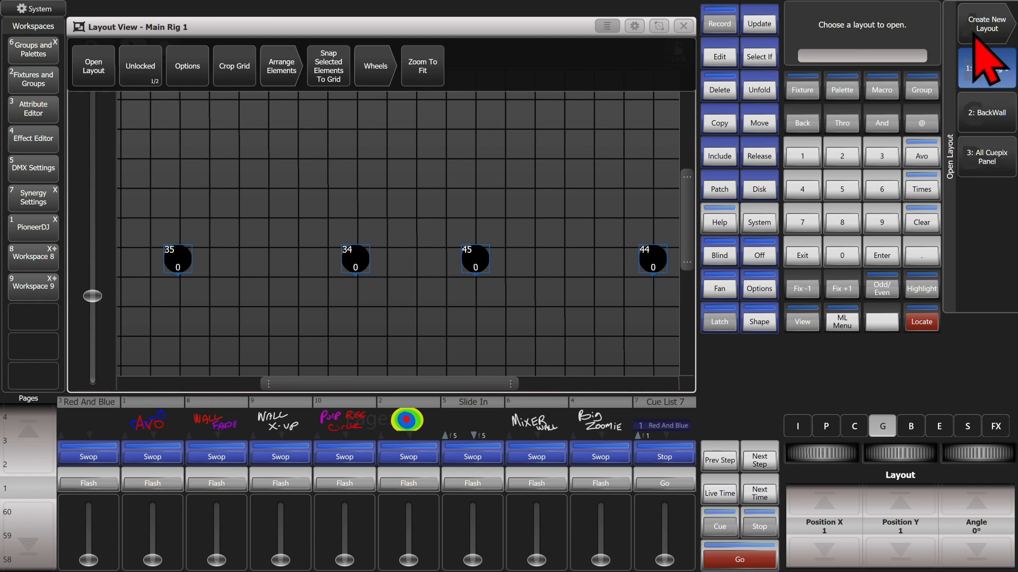
pyautogui.click(159, 80)
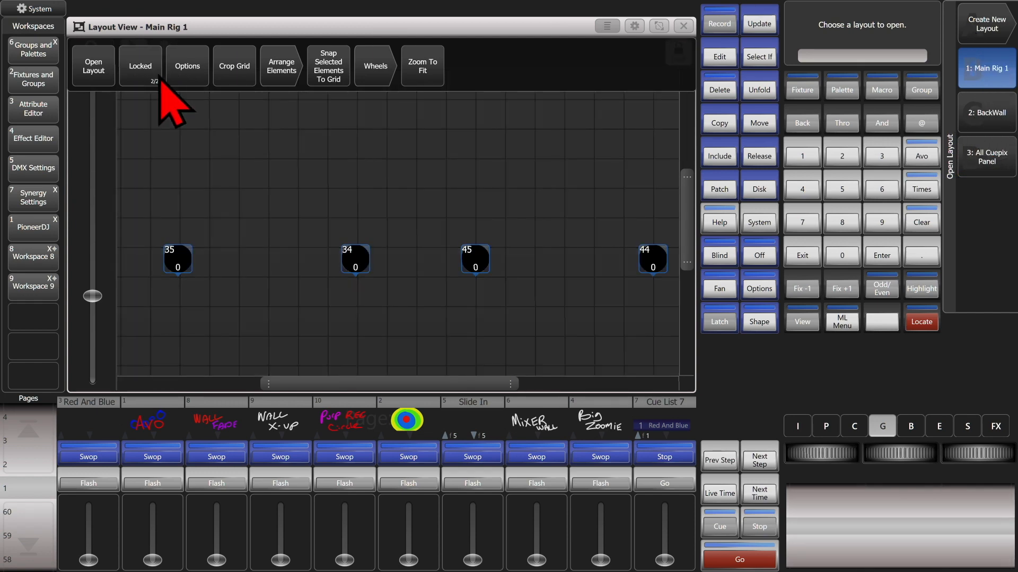
pyautogui.click(159, 80)
pyautogui.click(159, 79)
pyautogui.click(159, 81)
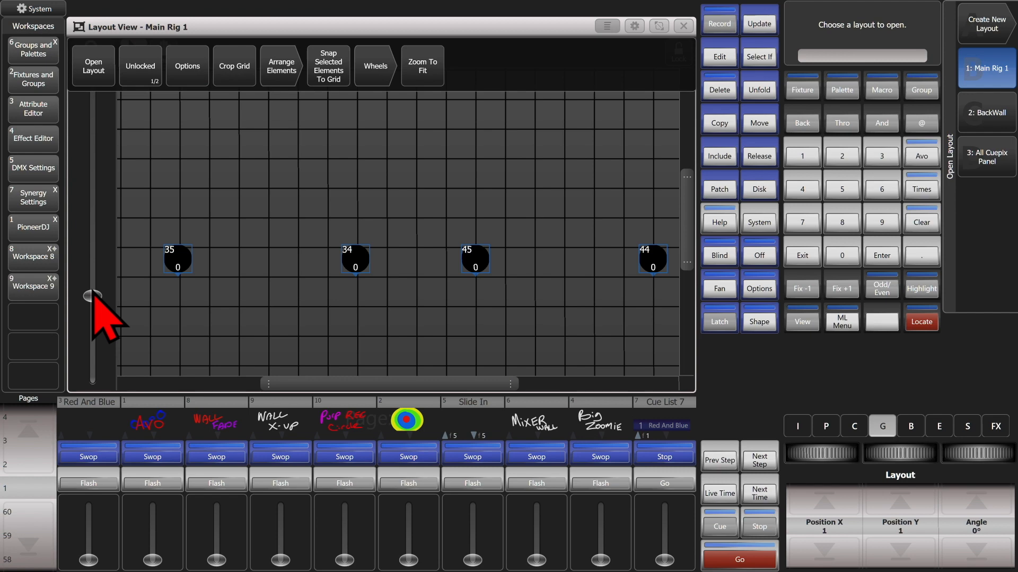
# Shrink the Main Rig 1 grid to cover only the upper-left fixtures, and refit it around all fixtures with Crop Grid
pyautogui.click(429, 73)
pyautogui.click(608, 27)
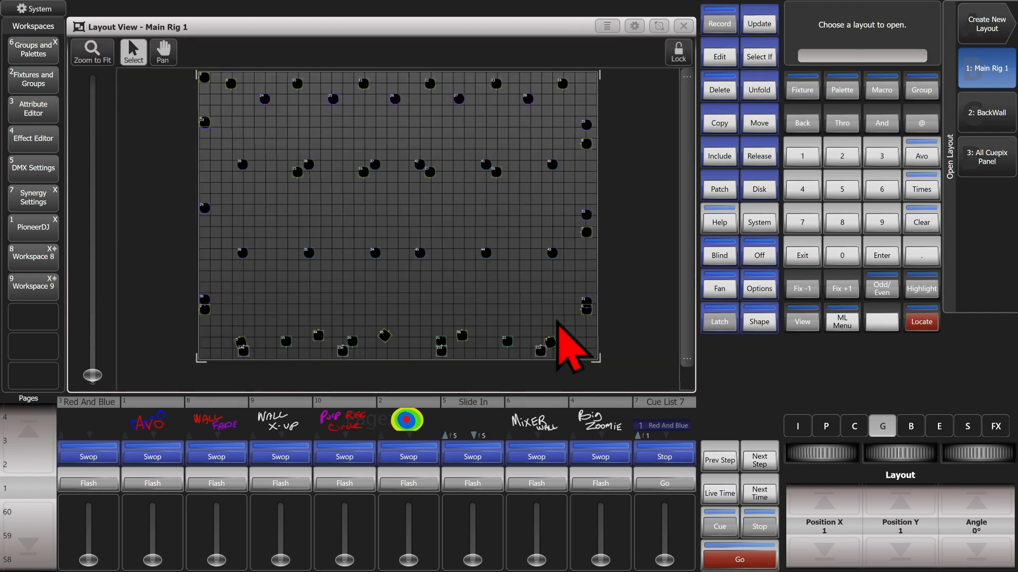
pyautogui.moveTo(598, 360); pyautogui.dragTo(365, 304)
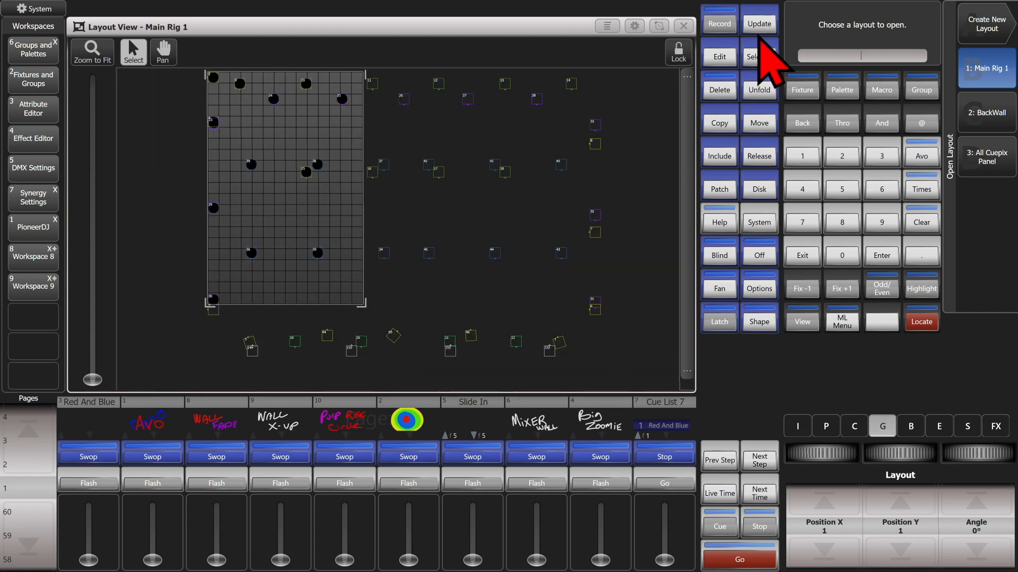
pyautogui.click(607, 26)
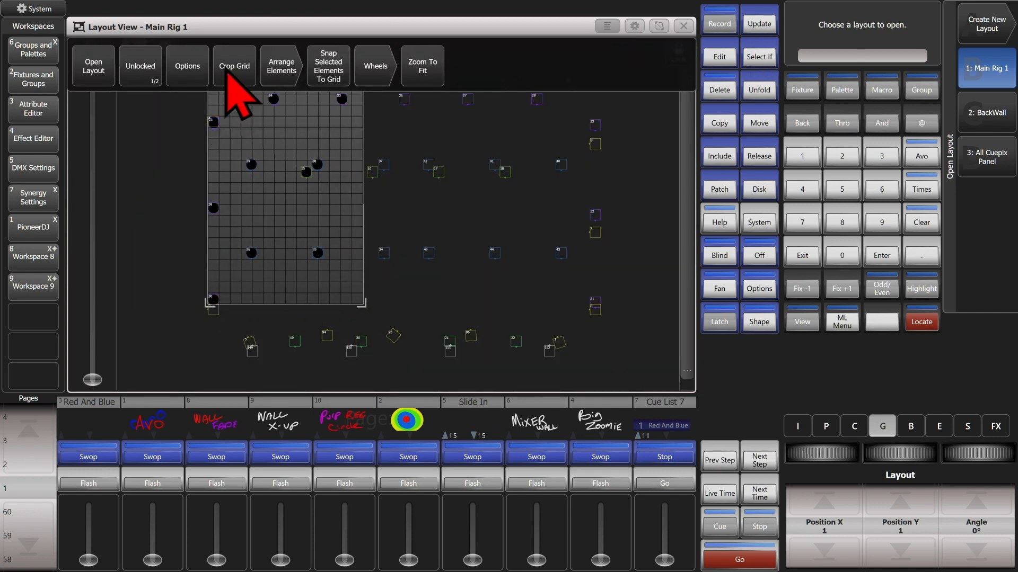
pyautogui.click(227, 69)
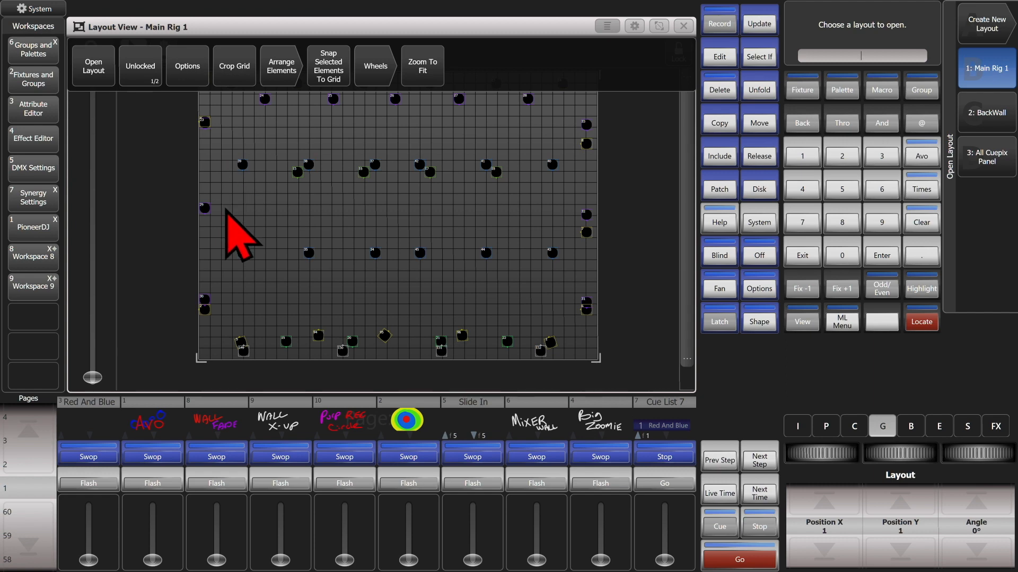
# Select the leftmost fixture in Main Rig 1's upper row of six and snap it to the grid
pyautogui.click(223, 150)
pyautogui.moveTo(255, 179); pyautogui.dragTo(215, 143)
pyautogui.click(607, 26)
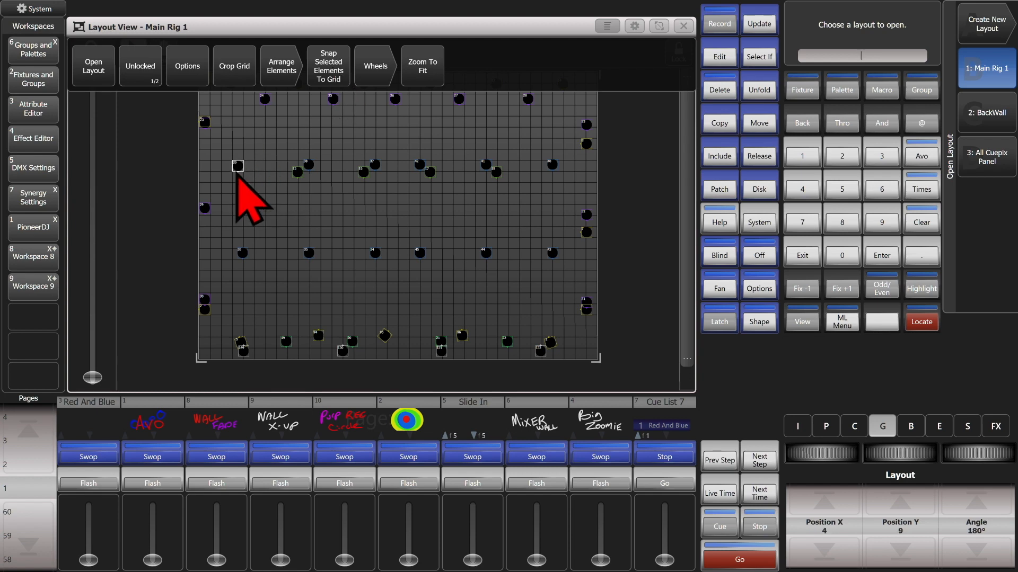
# Toggle the layout's wheels options: Position & Angle versus No Wheel Control, Full Pixel versus Sub Pixel movement, and the element rotation mode
pyautogui.click(370, 79)
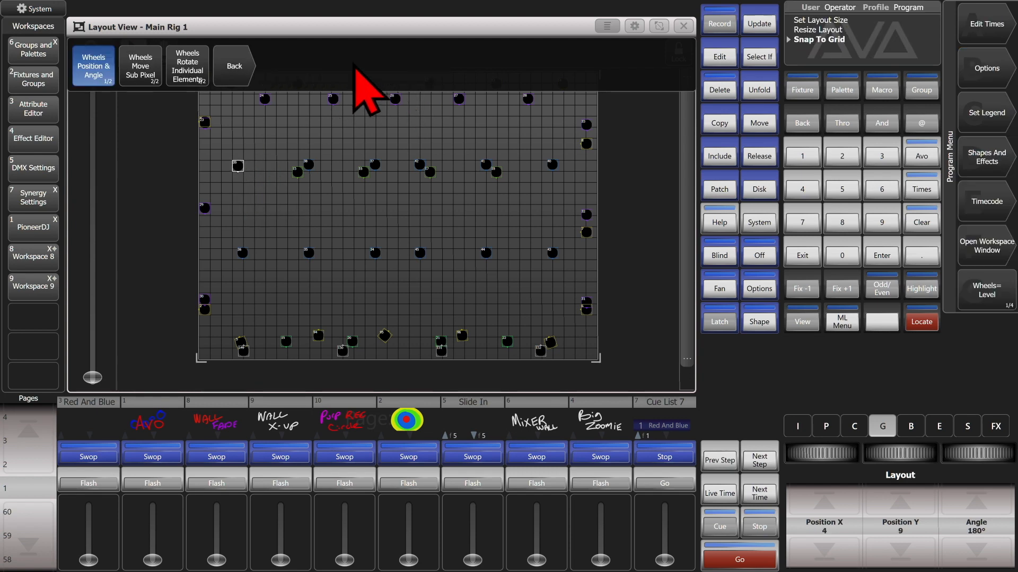
pyautogui.click(94, 78)
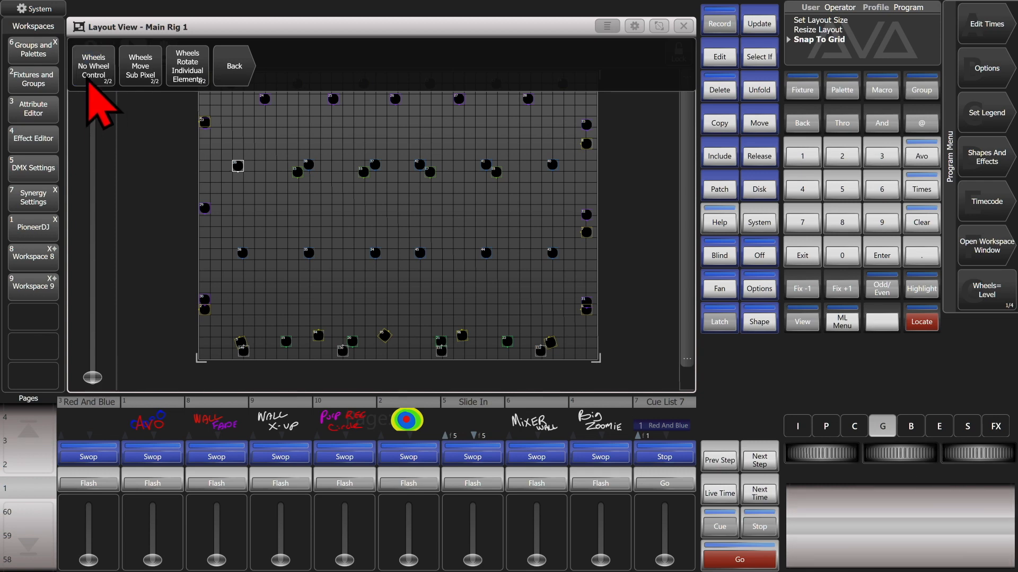
pyautogui.click(94, 80)
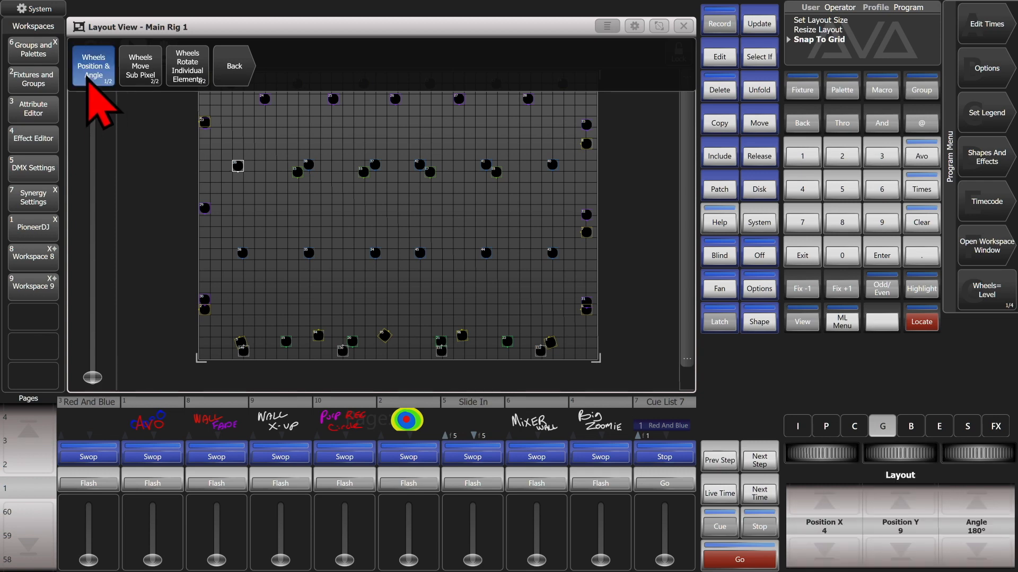
pyautogui.click(153, 80)
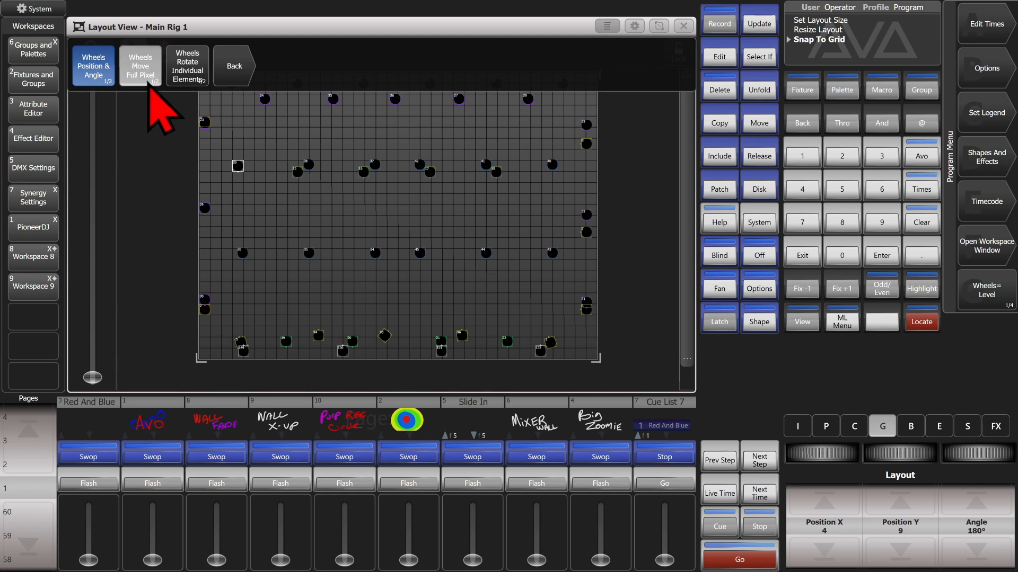
pyautogui.click(191, 82)
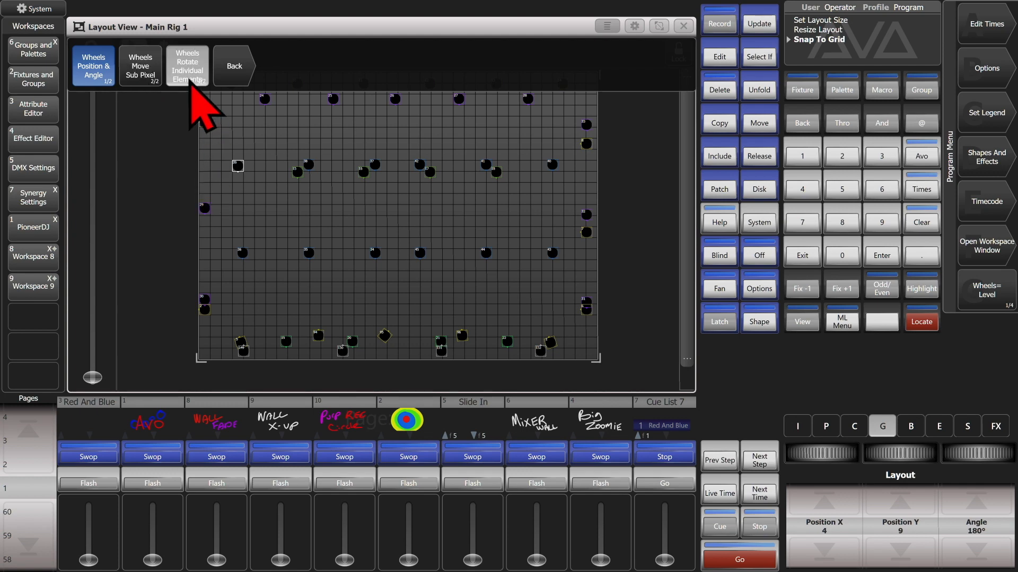
pyautogui.click(192, 83)
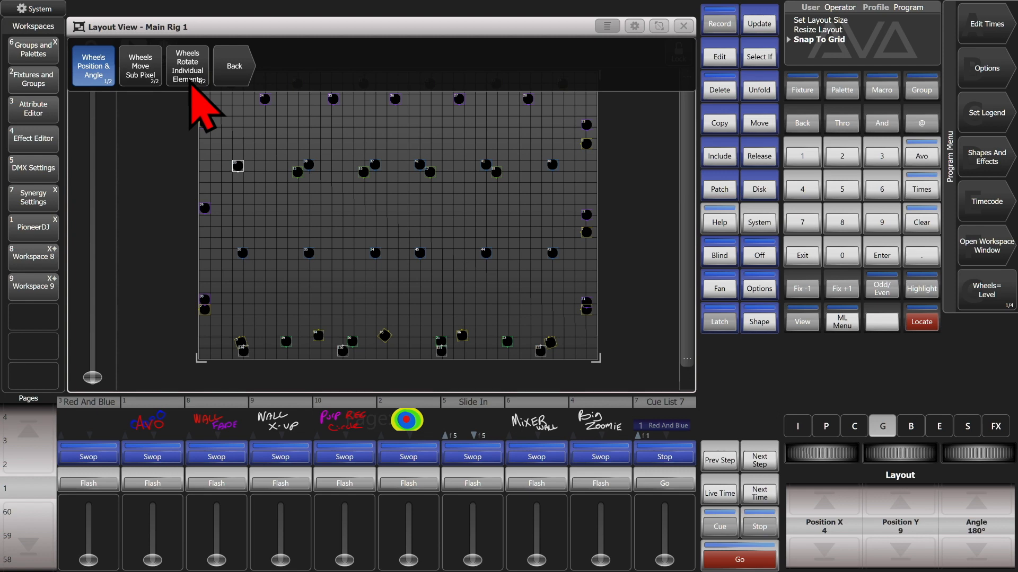
# Box-select the seven fixtures running from the left to the centre of the upper-middle row and try rotating them as one selection
pyautogui.click(228, 74)
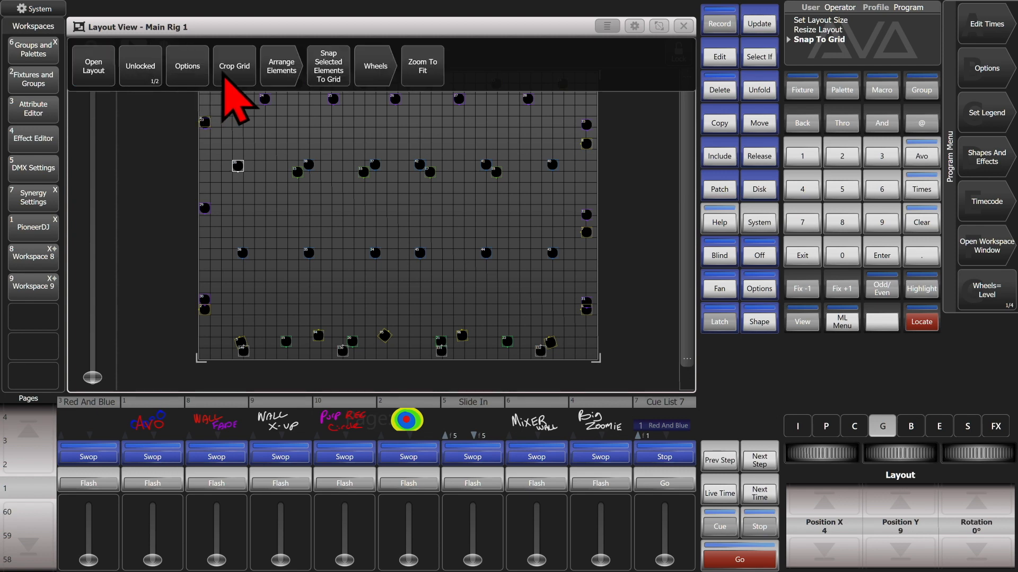
pyautogui.click(287, 196)
pyautogui.moveTo(276, 147); pyautogui.dragTo(450, 200)
pyautogui.moveTo(984, 453)
pyautogui.mouseDown()
pyautogui.moveTo(996, 453)
pyautogui.moveTo(948, 453)
pyautogui.moveTo(975, 453)
pyautogui.mouseUp()
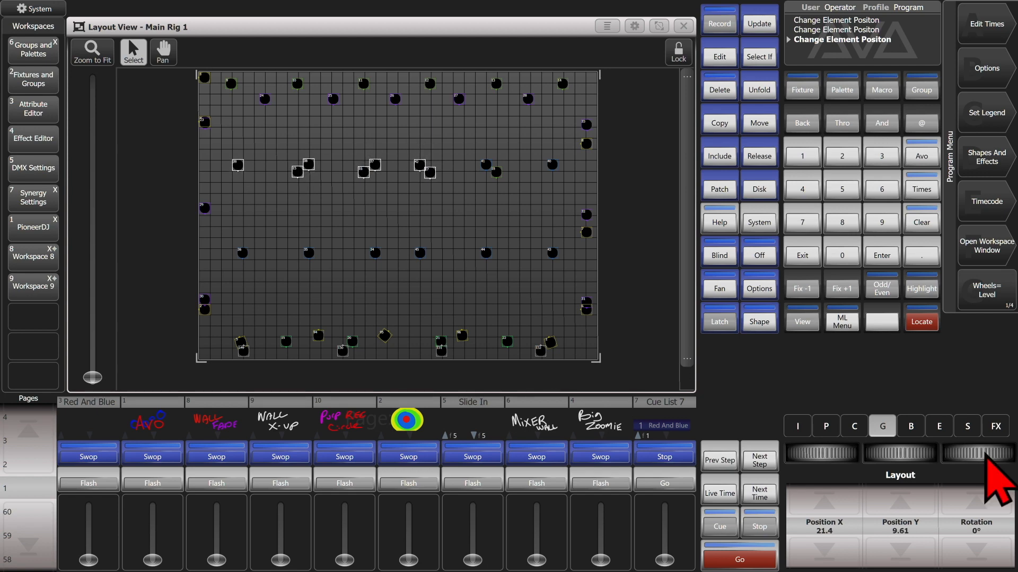
# Set the layout's wheel rotation mode to Rotate Individual Elements
pyautogui.click(614, 28)
pyautogui.click(385, 88)
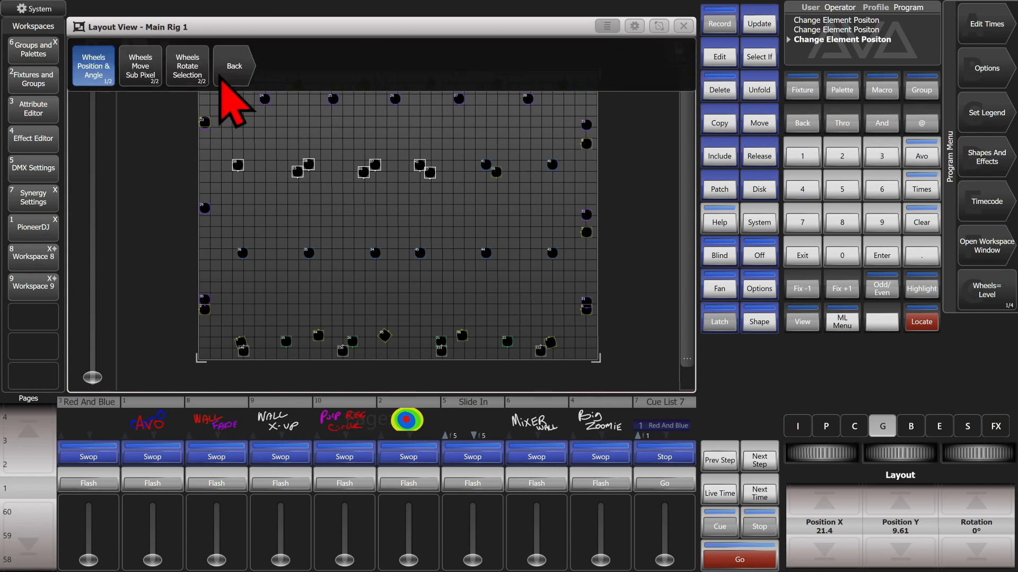
pyautogui.click(185, 83)
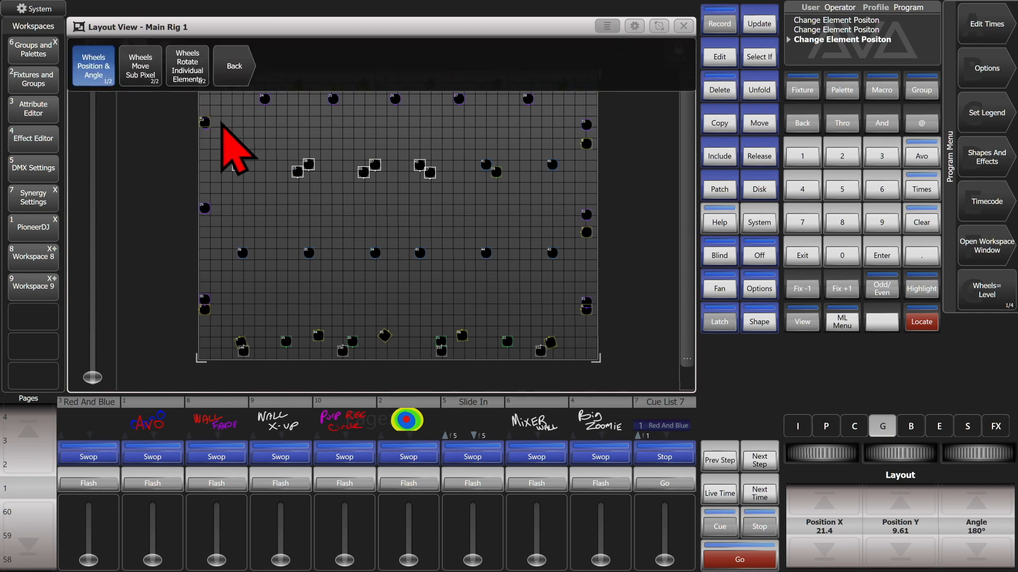
pyautogui.click(235, 66)
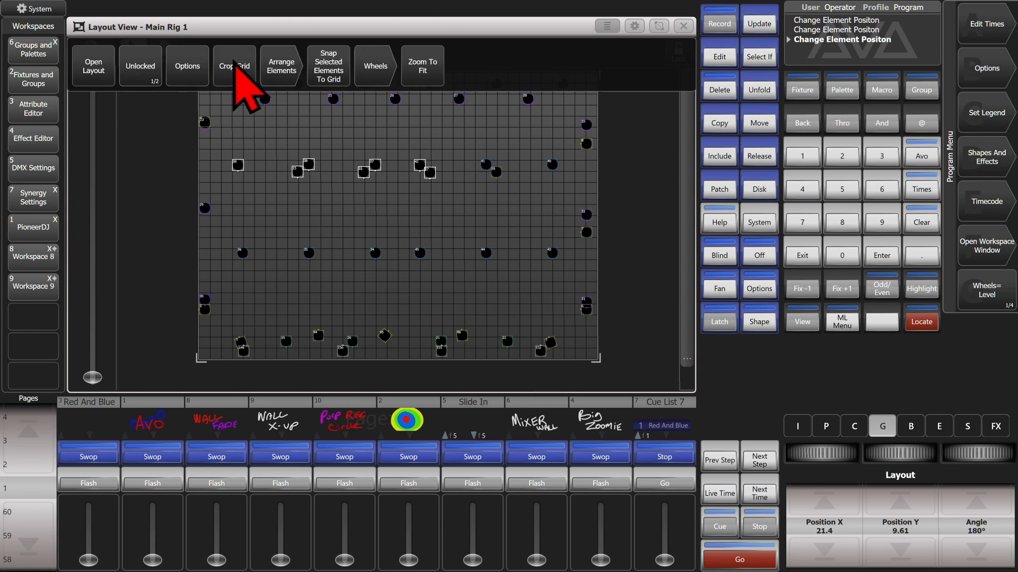
# Open the options for Main Rig 1 and review its Handle and Elements settings
pyautogui.click(188, 73)
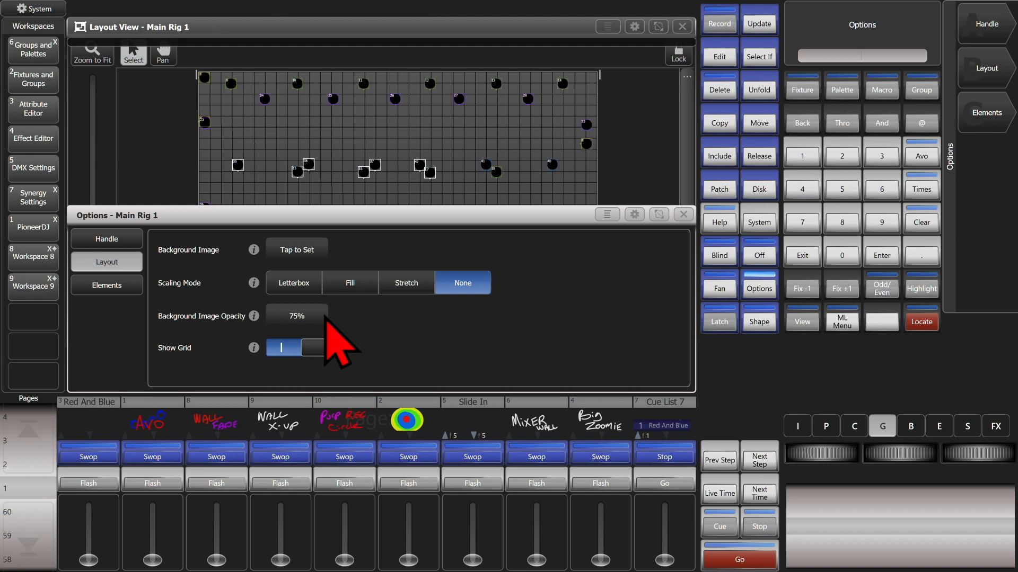
pyautogui.click(105, 241)
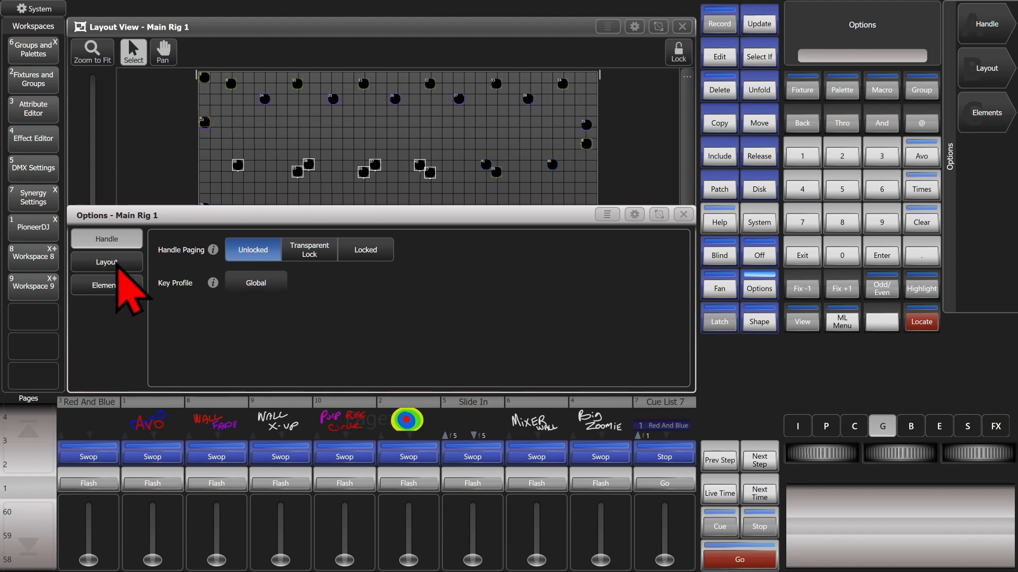
pyautogui.click(104, 285)
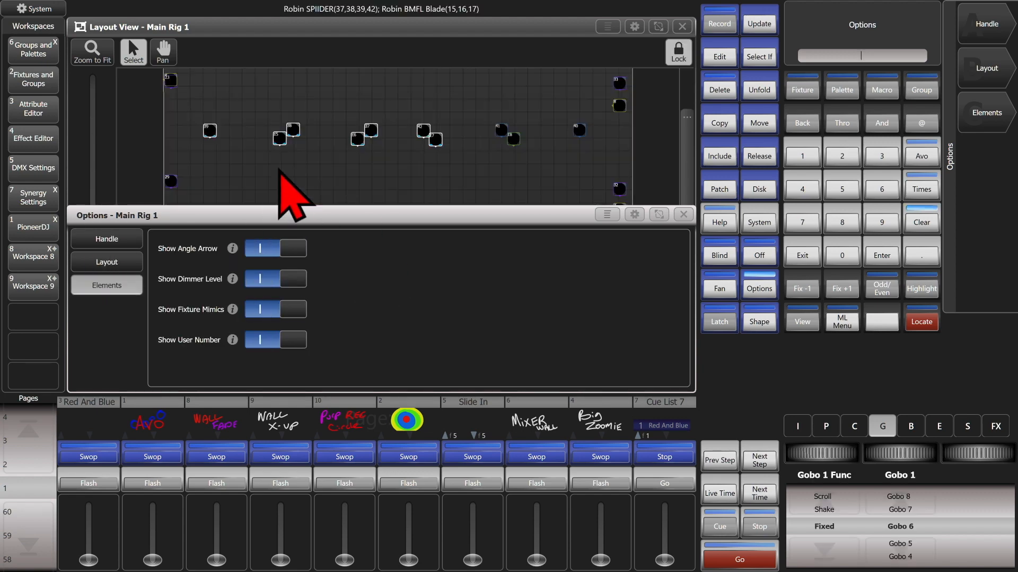
# Toggle the fixtures' angle arrow, dimmer level, fixture mimics and user number displays off and back on
pyautogui.scroll(-2, 274, 143)
pyautogui.scroll(3, 272, 150)
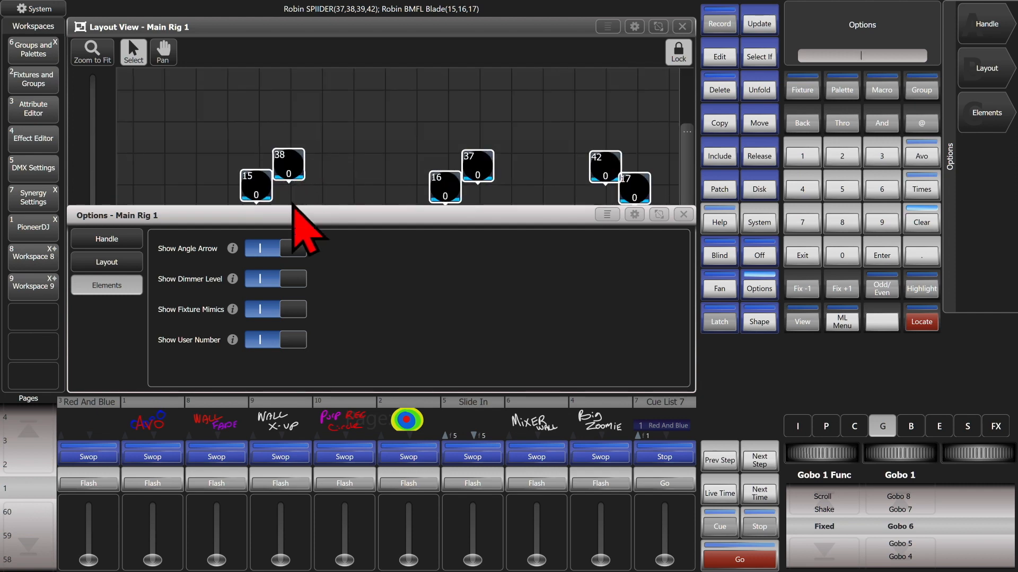
pyautogui.click(281, 248)
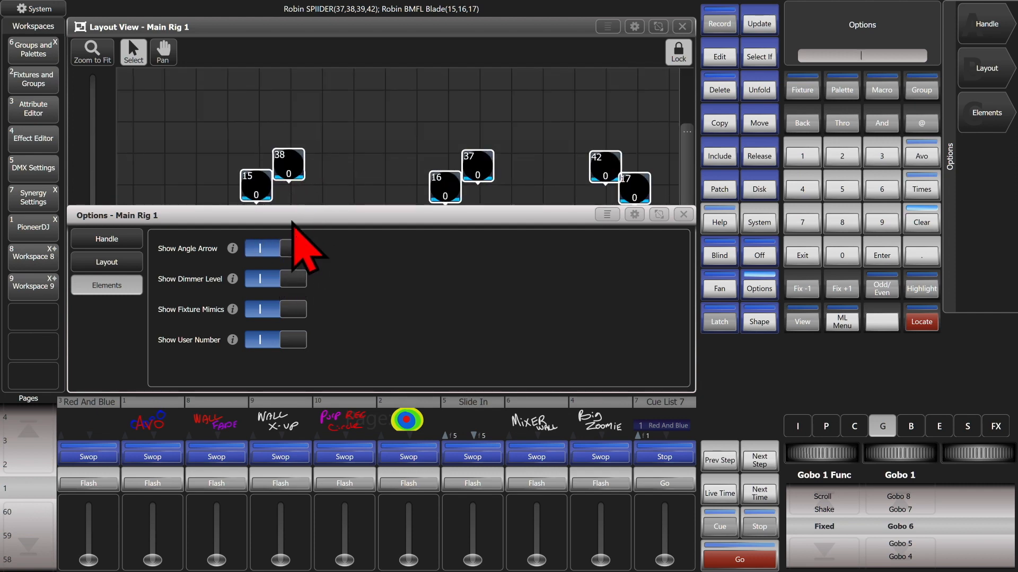
pyautogui.click(289, 280)
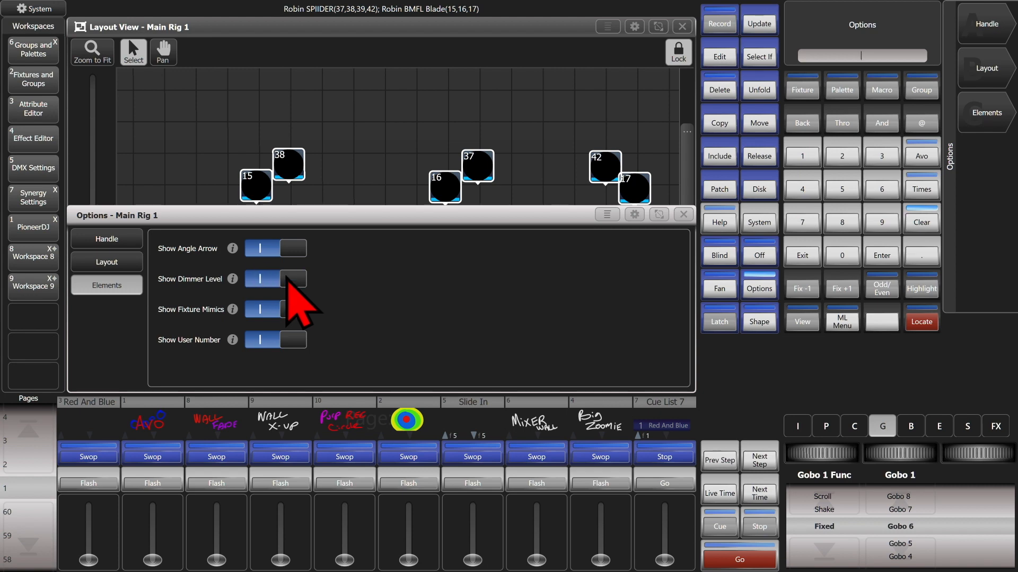
pyautogui.click(291, 309)
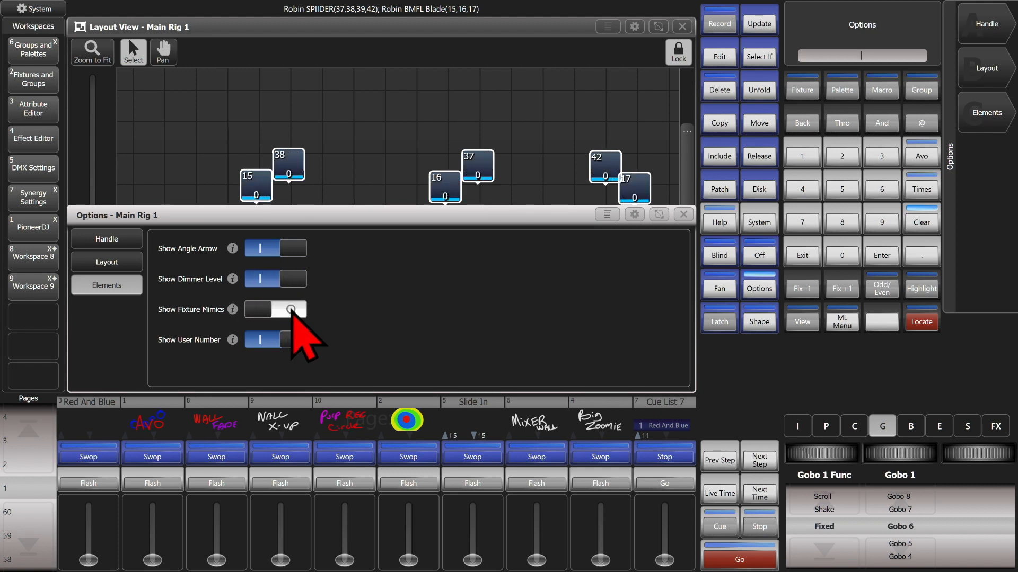
pyautogui.click(291, 309)
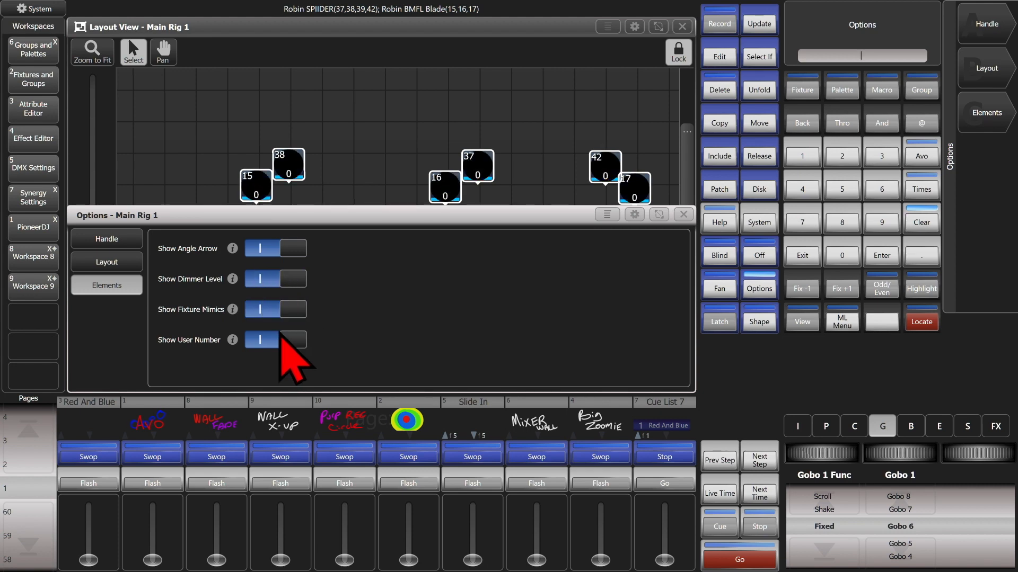
pyautogui.click(301, 340)
pyautogui.click(301, 340)
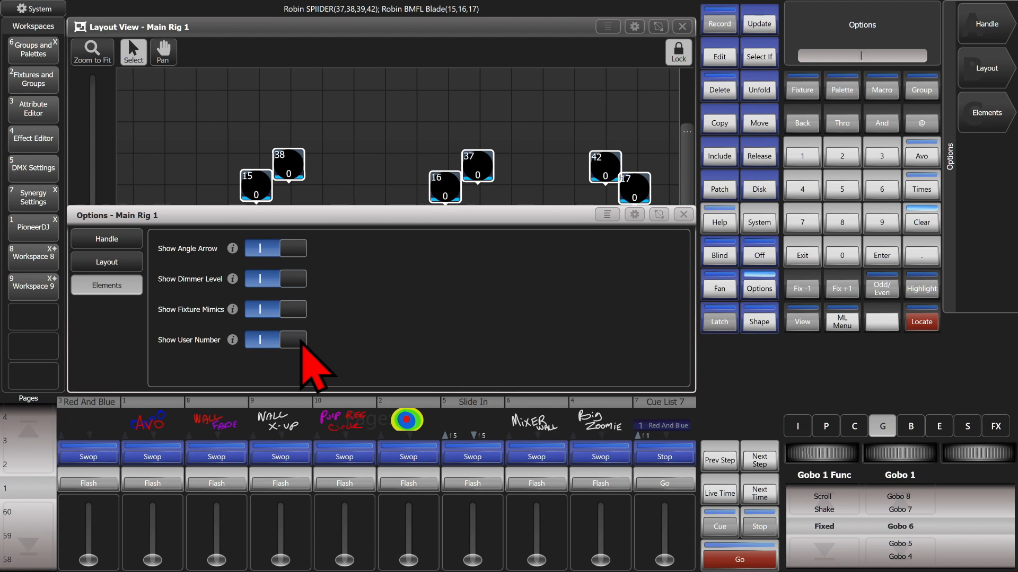
# Set the image Top2 from the G:\ drive as the layout's background image
pyautogui.click(126, 263)
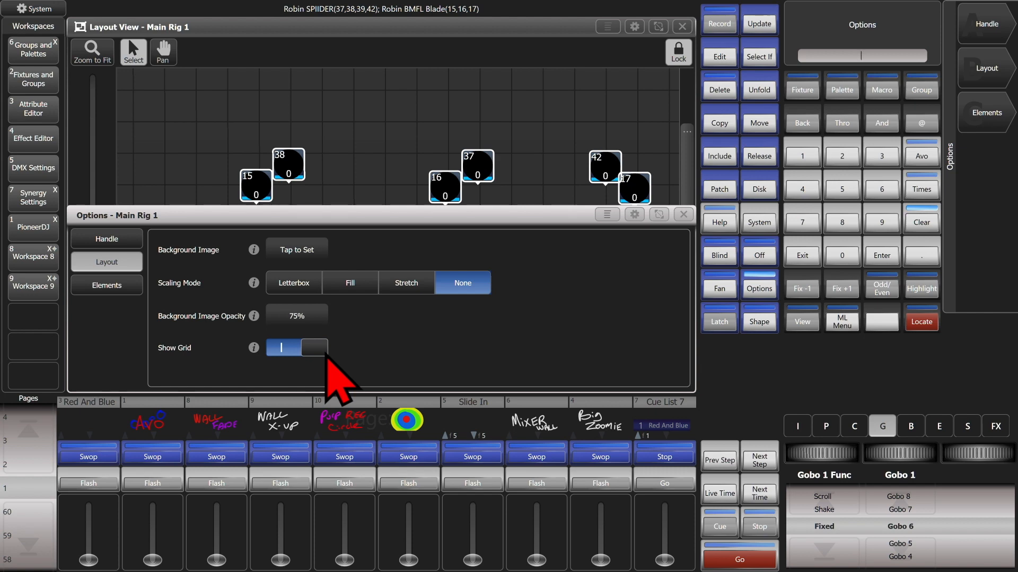
pyautogui.click(292, 257)
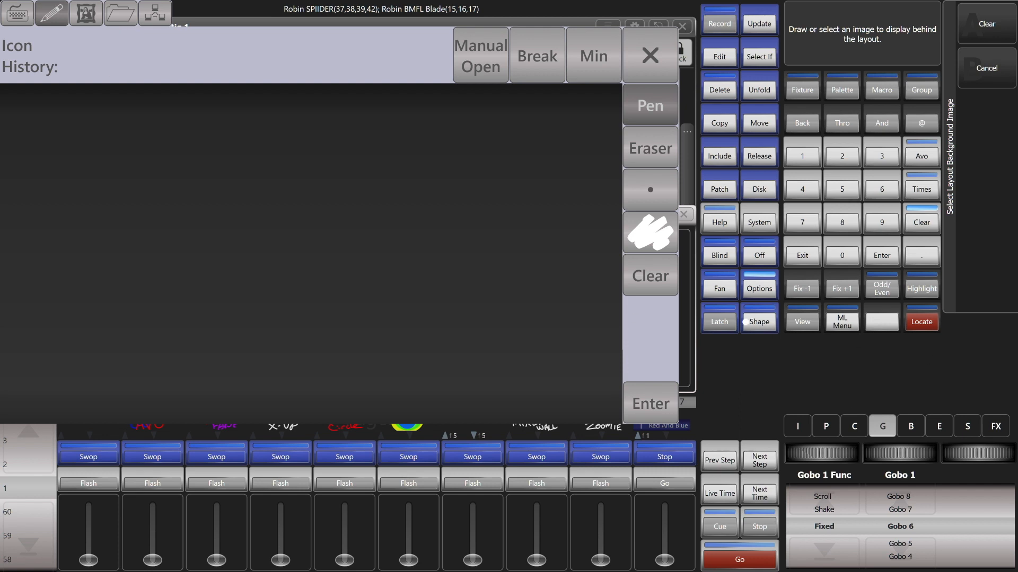
pyautogui.click(86, 16)
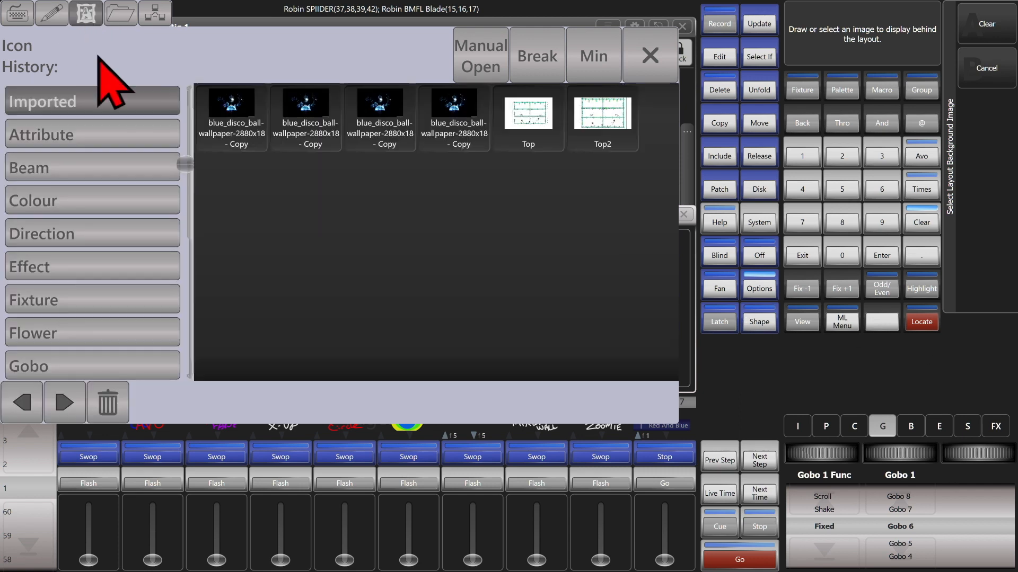
pyautogui.click(121, 18)
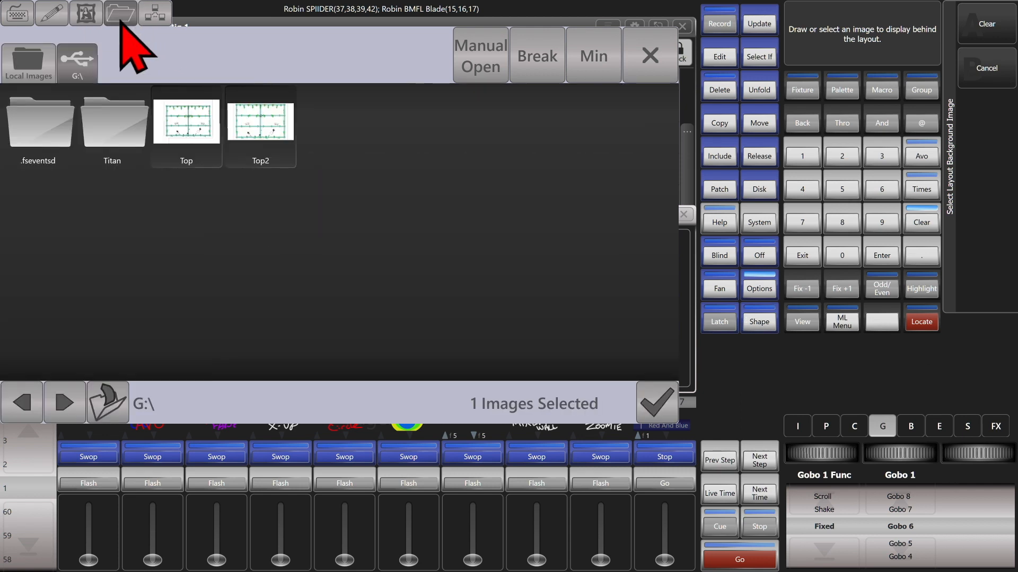
pyautogui.click(28, 67)
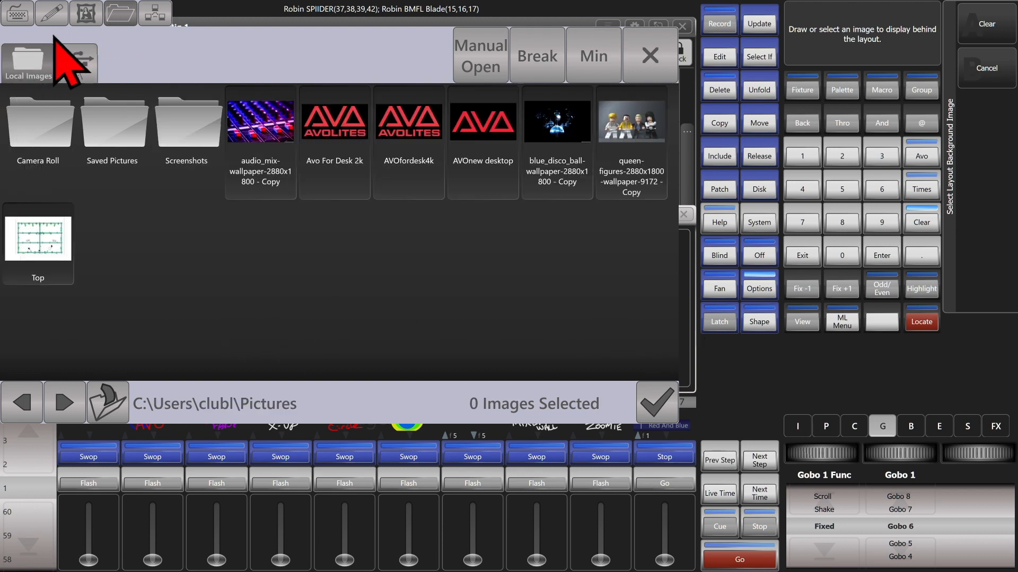
pyautogui.click(74, 61)
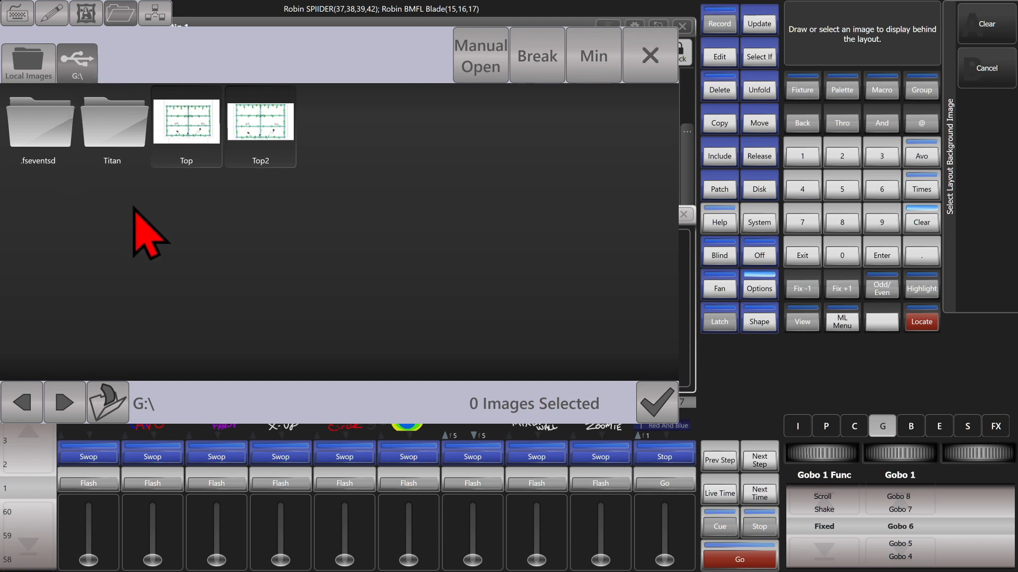
pyautogui.click(277, 154)
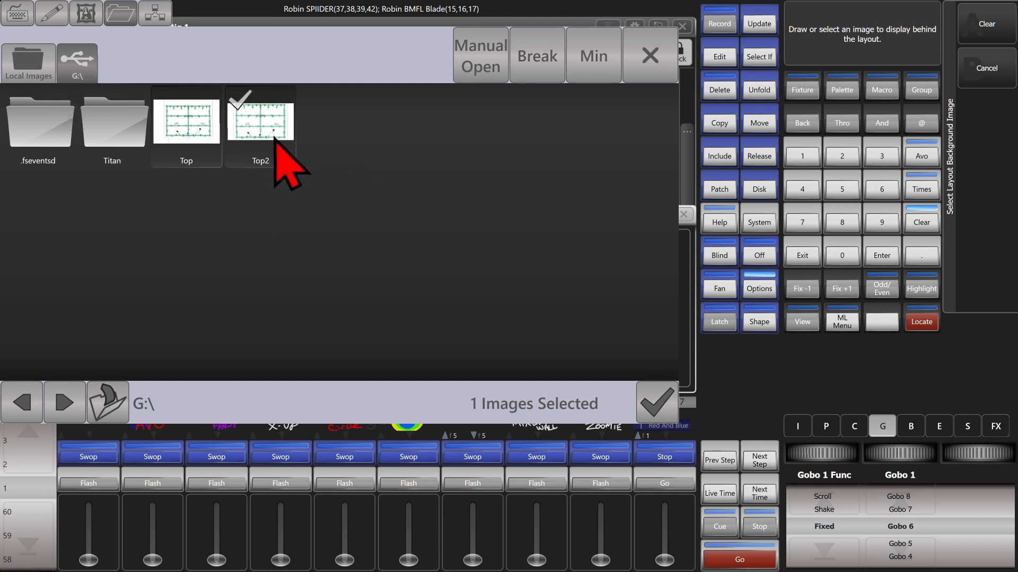
pyautogui.click(648, 415)
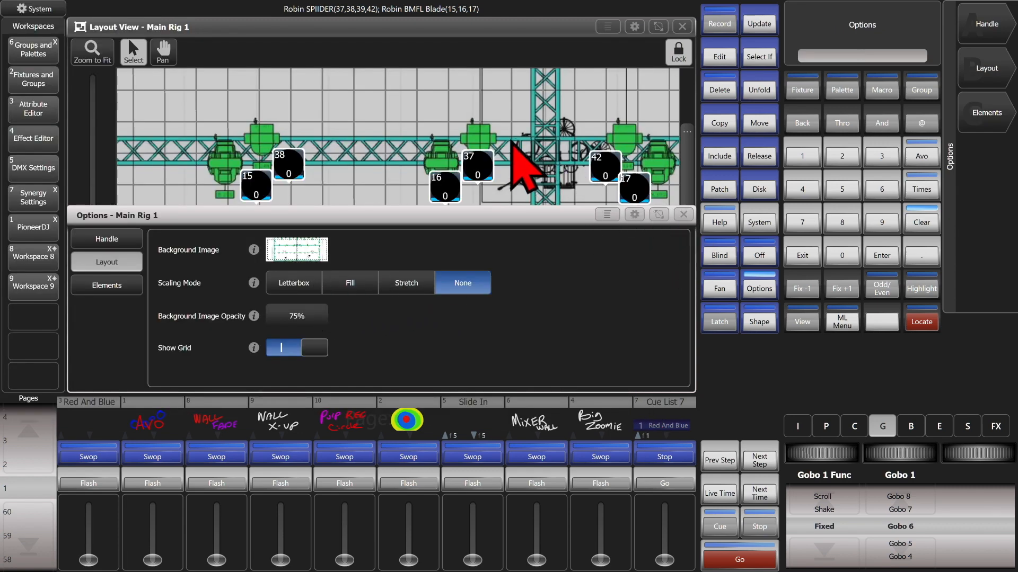
# Set the background image's scaling mode to Fill after trying Letterbox, with the whole layout in view
pyautogui.click(91, 60)
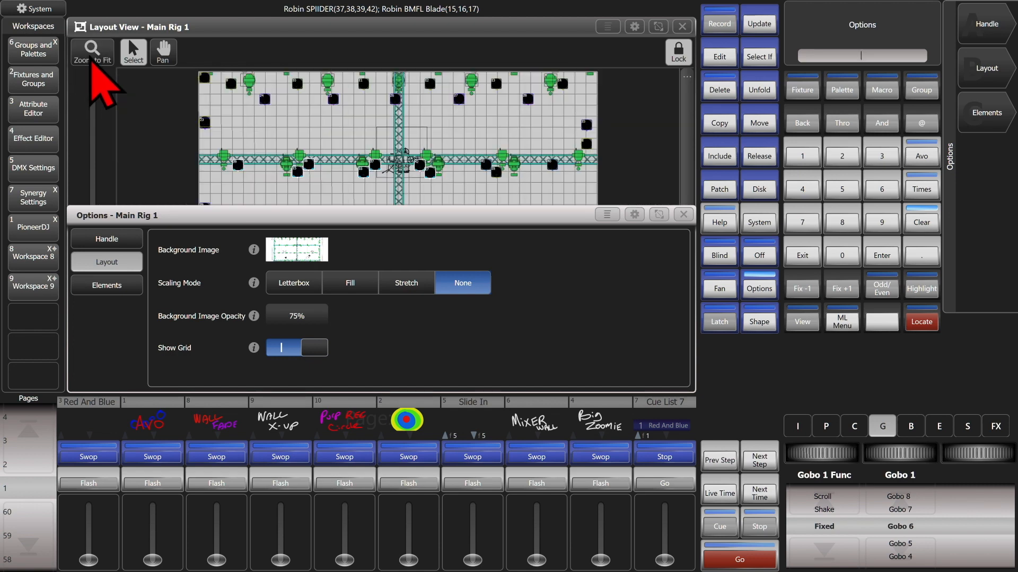
pyautogui.click(351, 33)
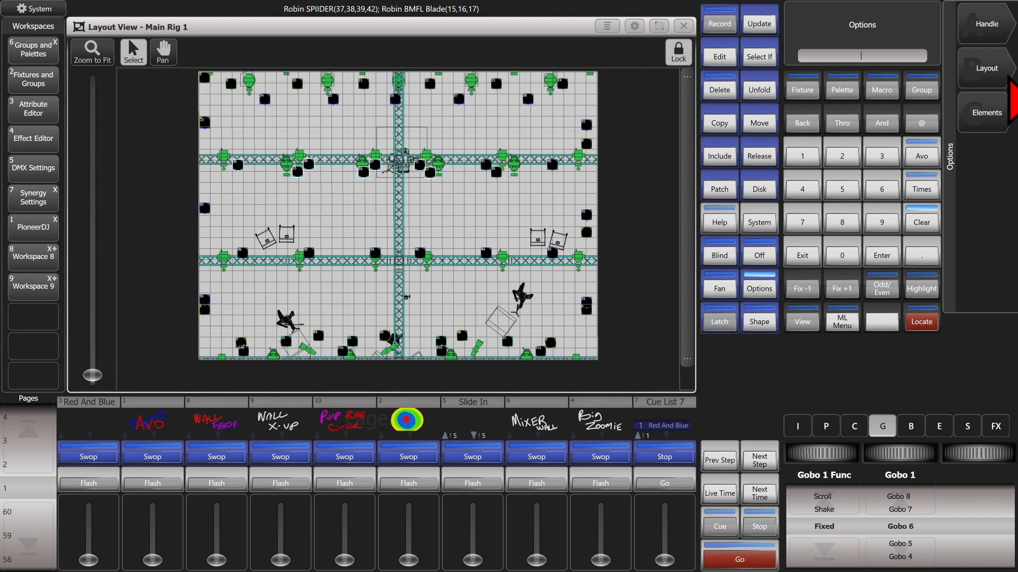
pyautogui.click(994, 79)
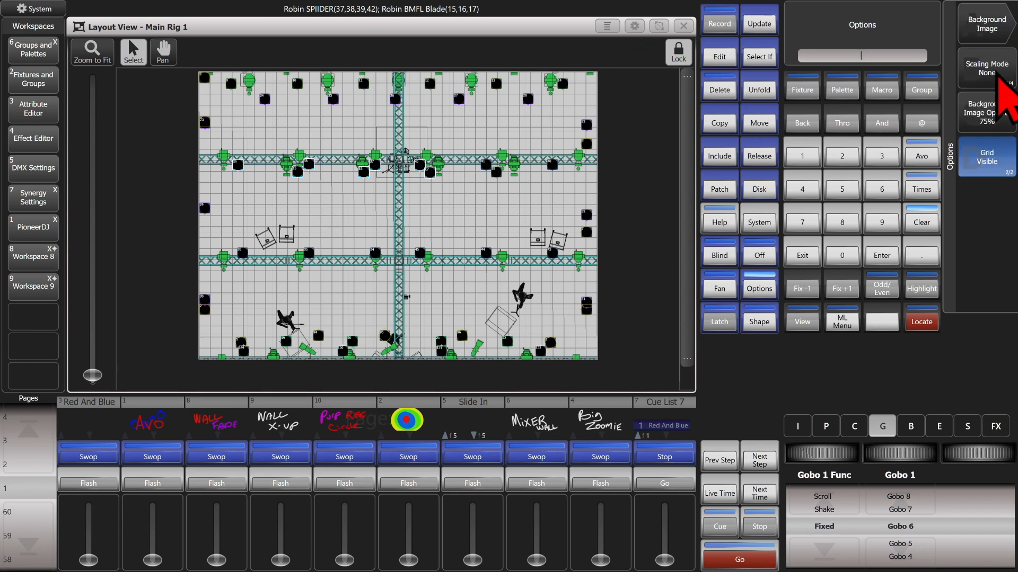
pyautogui.click(999, 78)
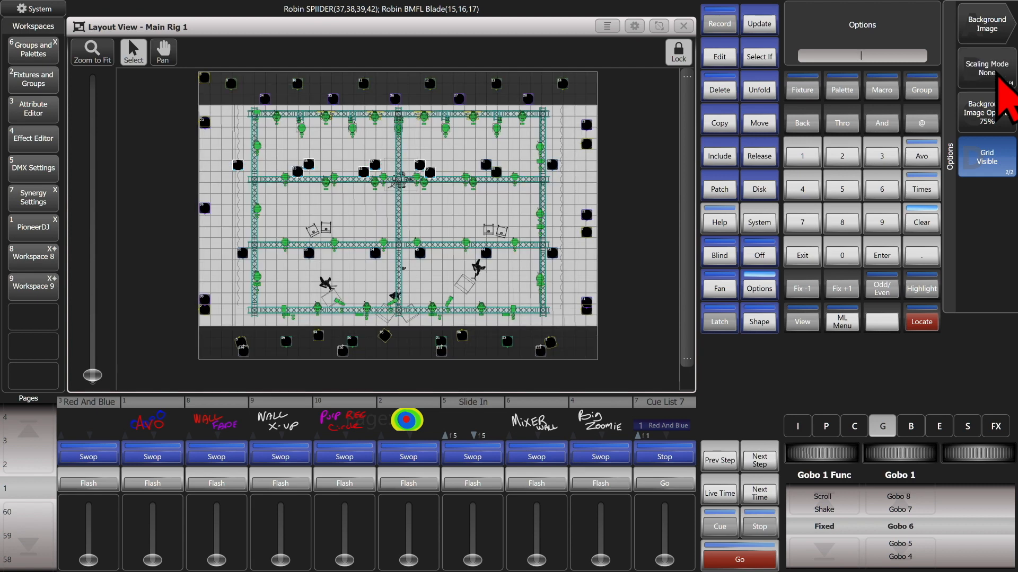
pyautogui.click(987, 68)
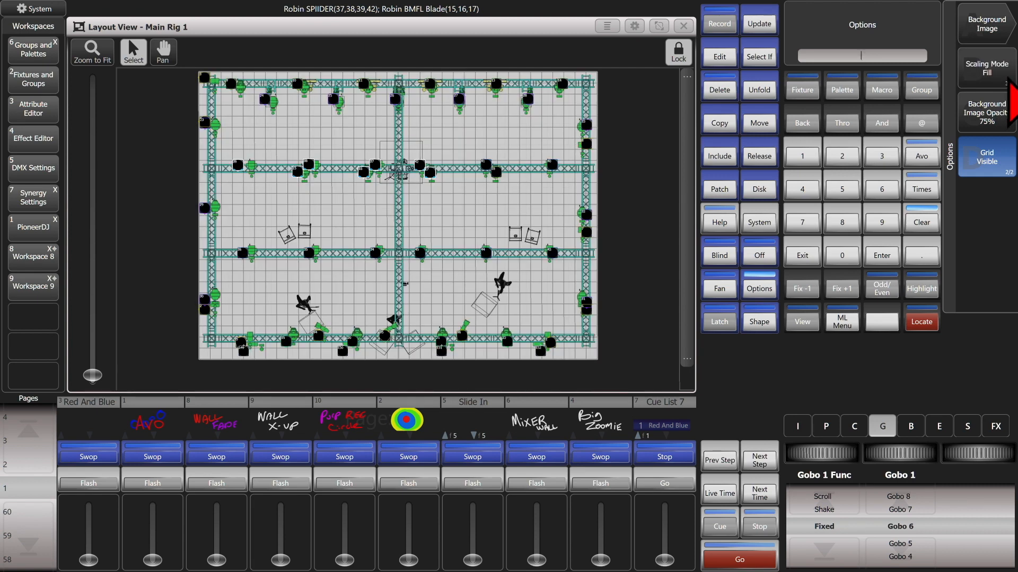
# Try background image opacities of 25% and 80%, and set the opacity back to 75%
pyautogui.click(1005, 127)
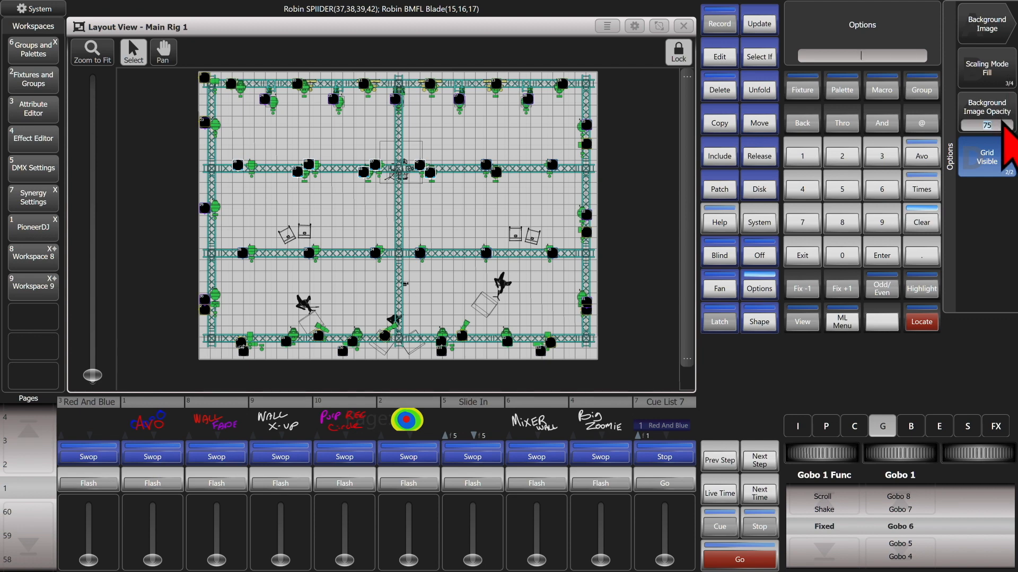
pyautogui.click(841, 156)
pyautogui.click(843, 189)
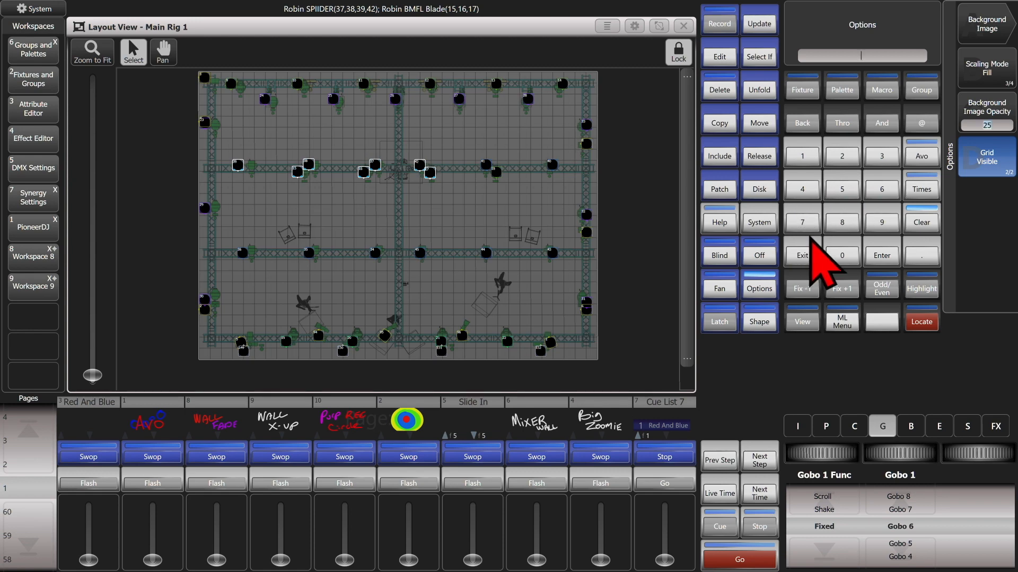
pyautogui.click(848, 229)
pyautogui.click(854, 254)
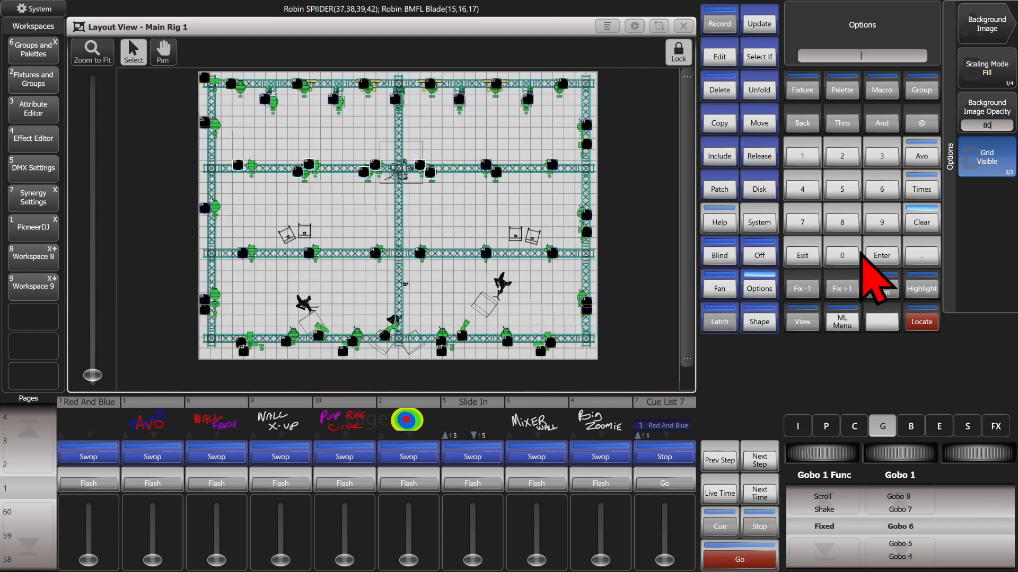
pyautogui.click(806, 223)
pyautogui.click(842, 196)
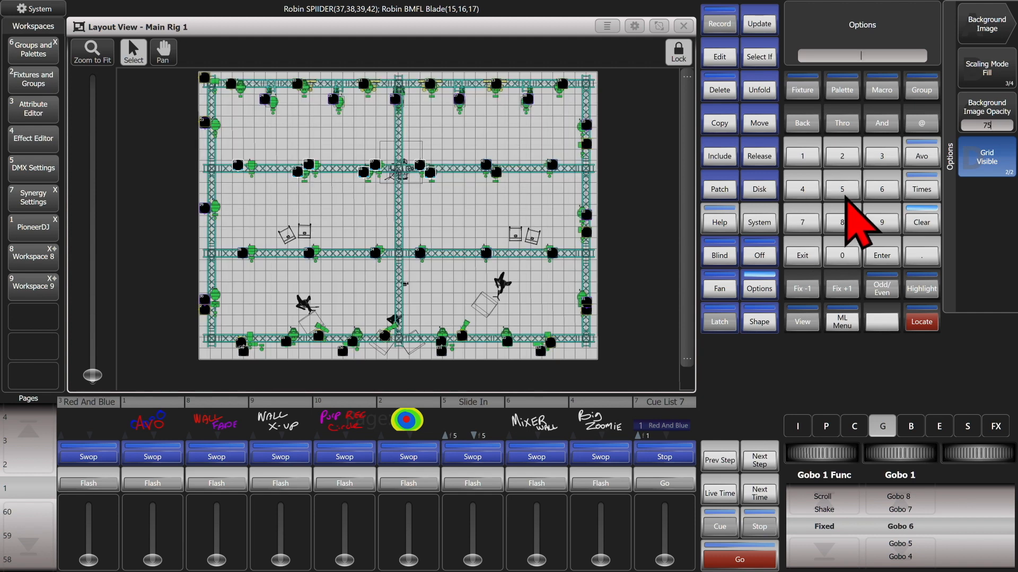
# Toggle the layout grid between hidden and visible, leave it hidden, and exit the layout options
pyautogui.click(1007, 171)
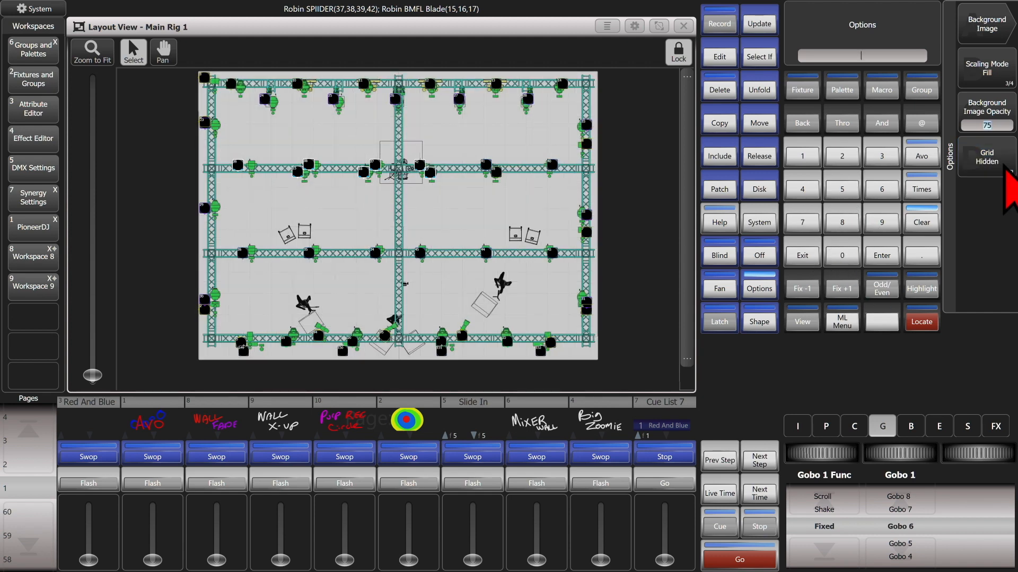
pyautogui.click(1007, 171)
pyautogui.click(1007, 171)
pyautogui.click(1007, 171)
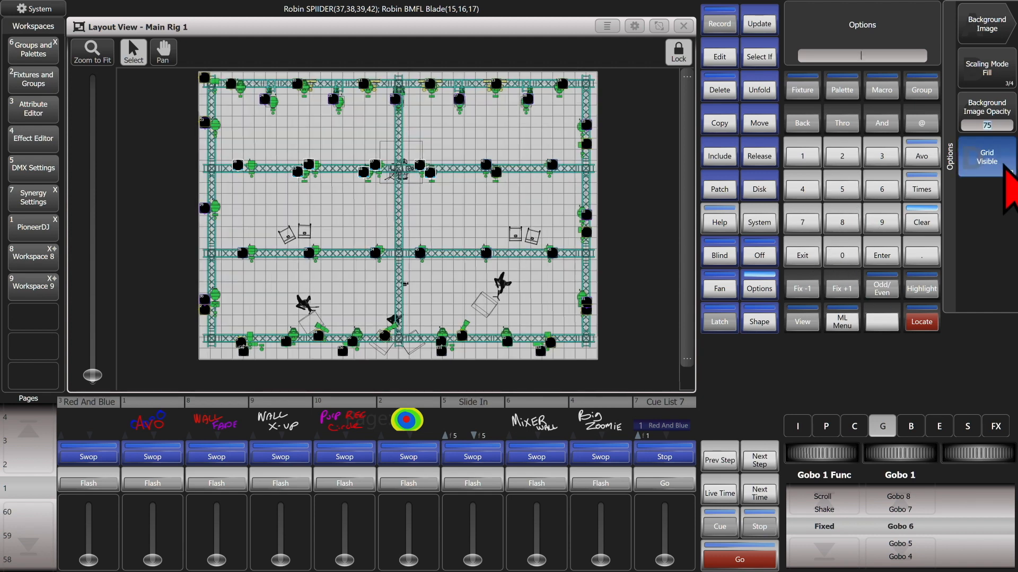
pyautogui.click(1006, 170)
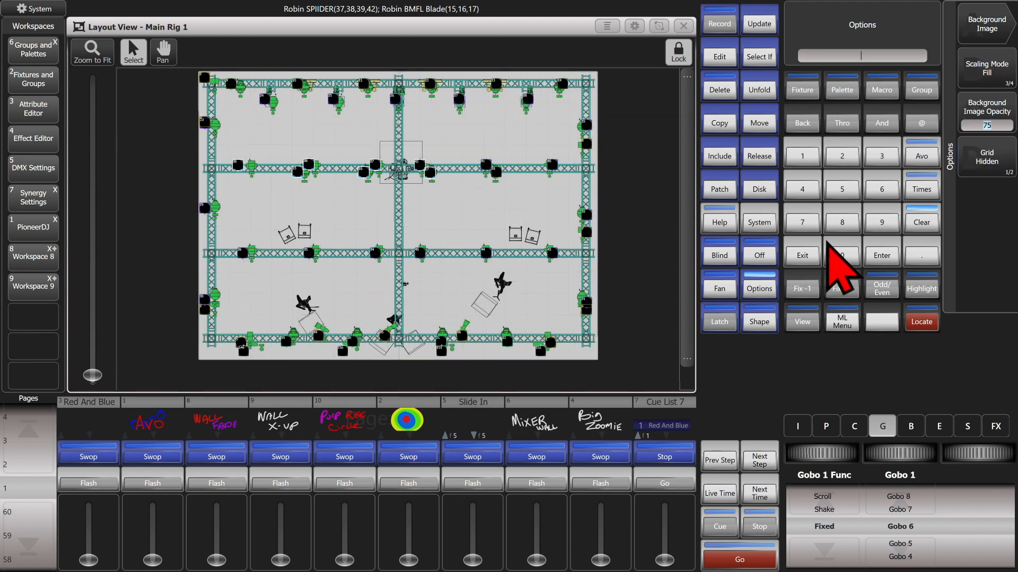
pyautogui.click(813, 250)
pyautogui.click(813, 249)
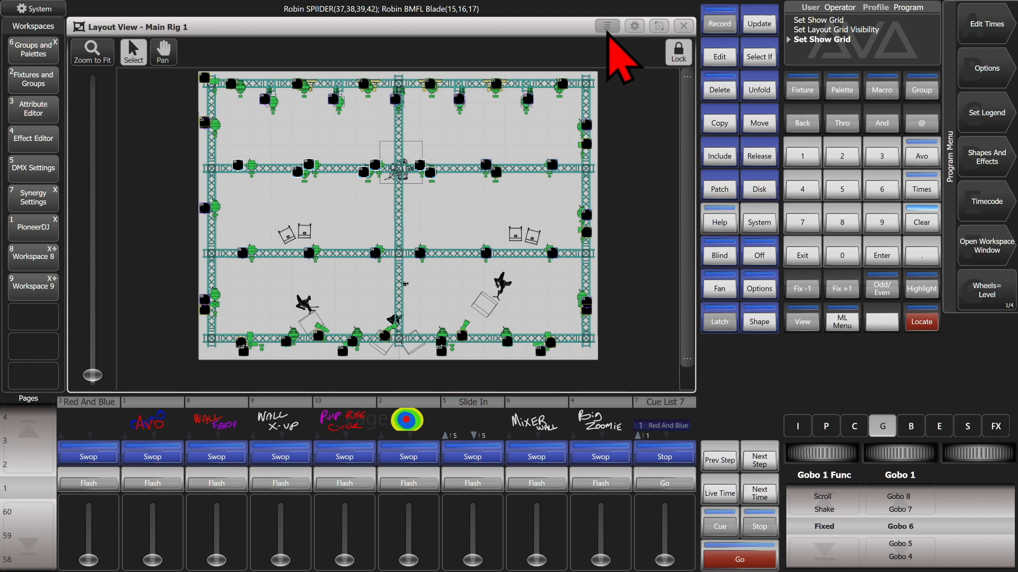
# Open the Main Rig 1 layout options and clear the layout's background image
pyautogui.click(607, 28)
pyautogui.click(195, 74)
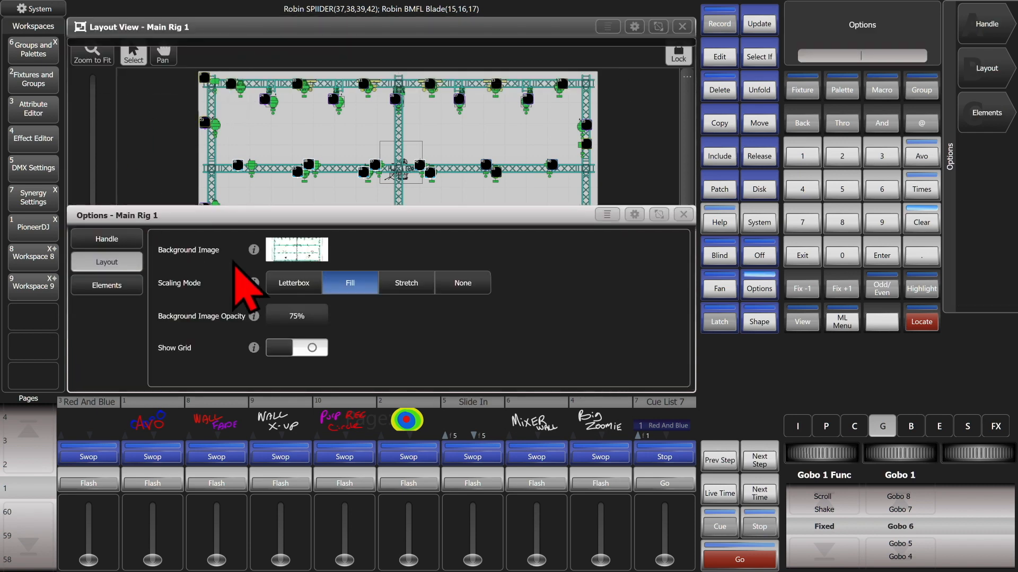
pyautogui.click(294, 255)
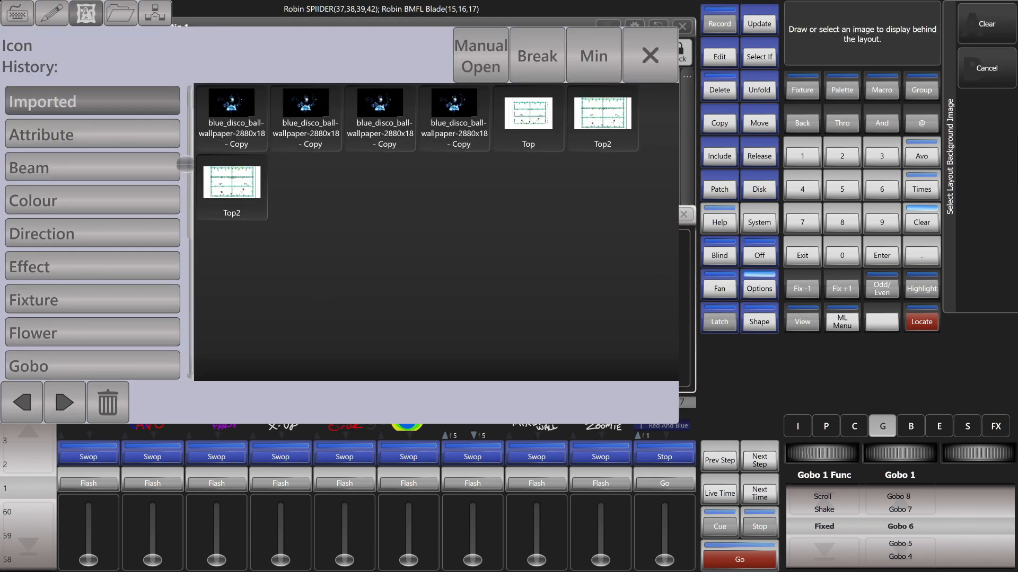
pyautogui.click(974, 22)
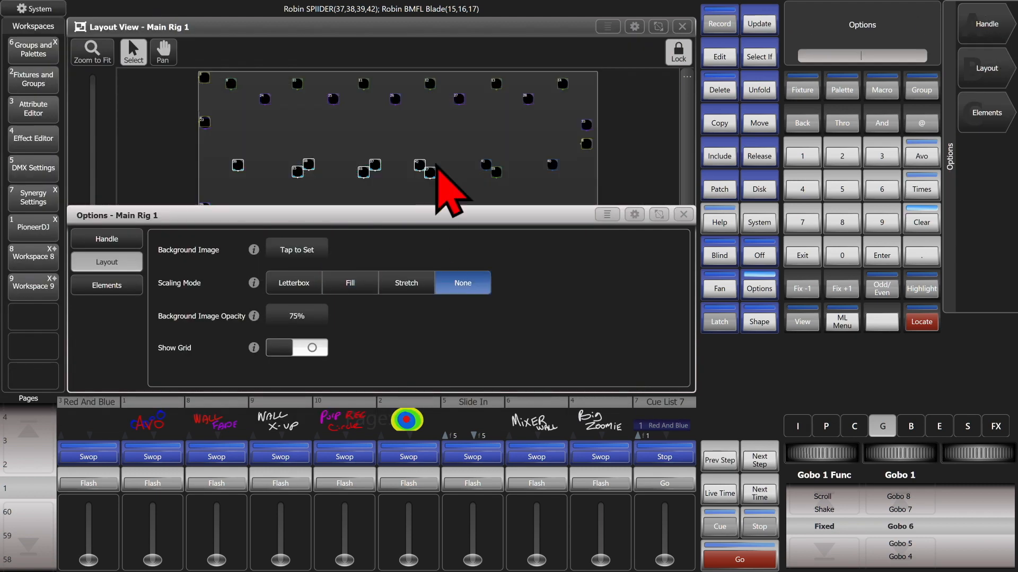
# Set the image Top2 from the G:\ drive as the layout's background image again
pyautogui.click(296, 250)
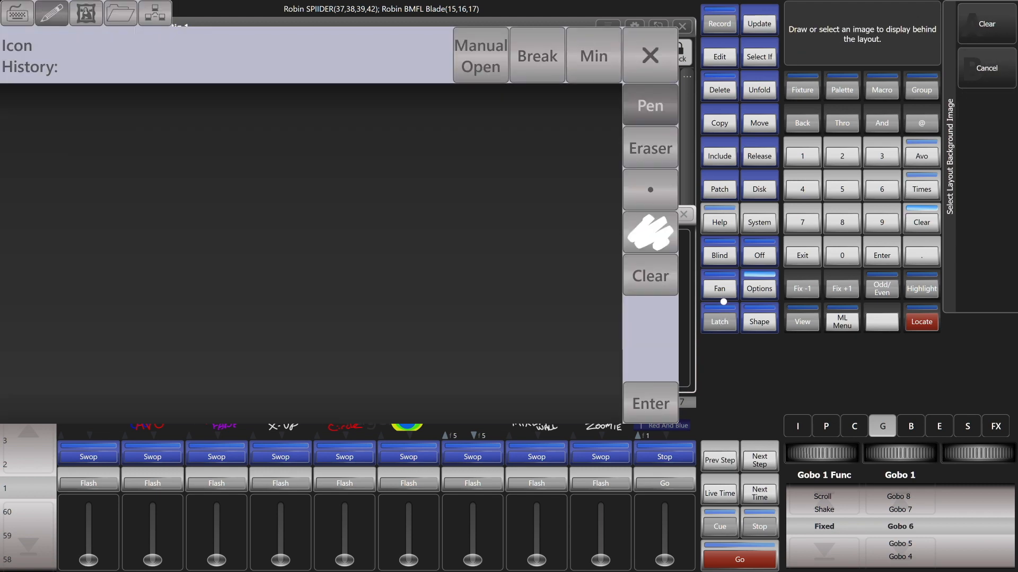
pyautogui.click(119, 14)
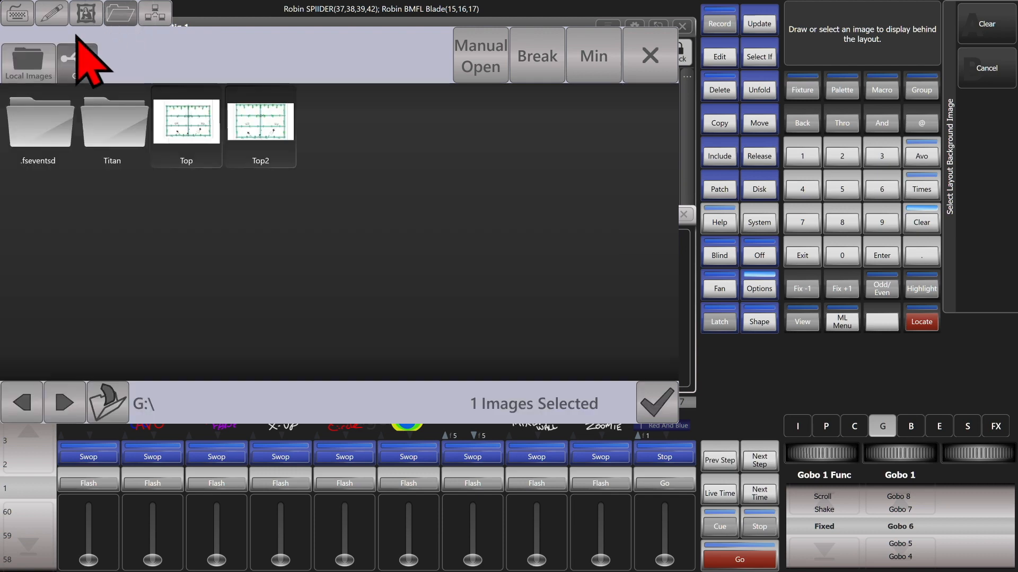
pyautogui.click(649, 416)
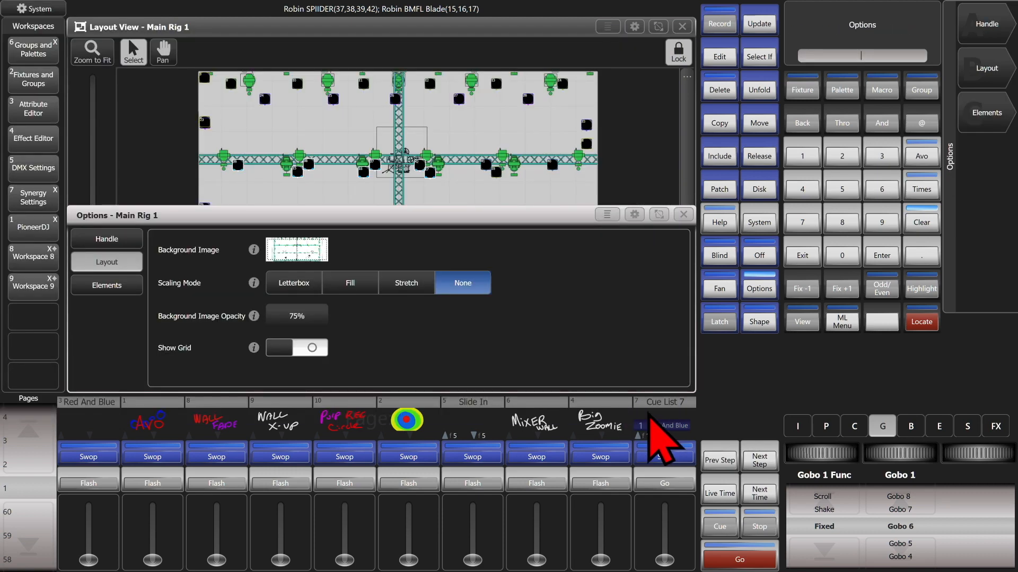
# Cycle the background image's scaling mode through Letterbox to Fill, and exit the layout options
pyautogui.click(995, 80)
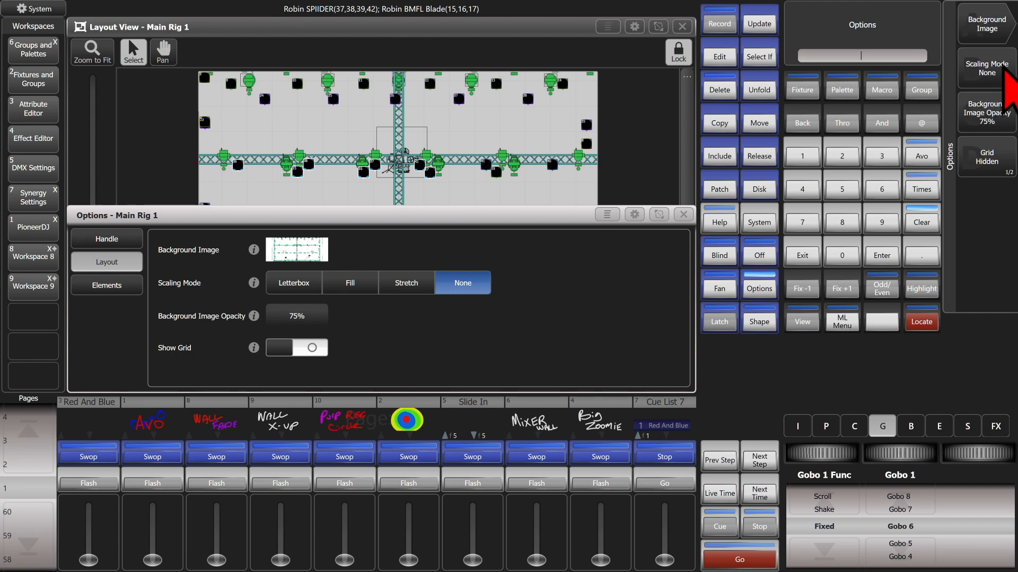
pyautogui.click(1003, 75)
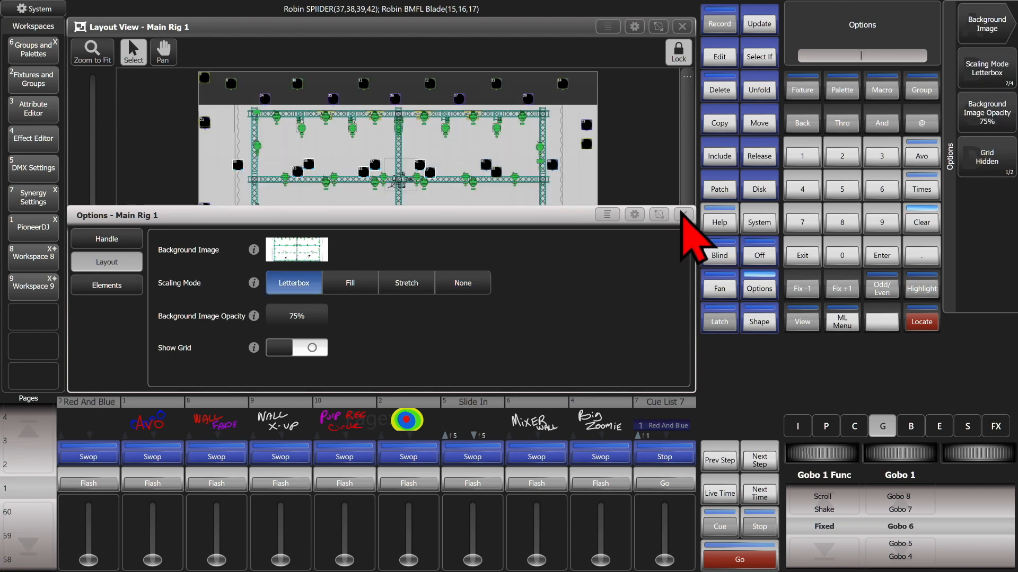
pyautogui.click(684, 215)
pyautogui.click(1003, 75)
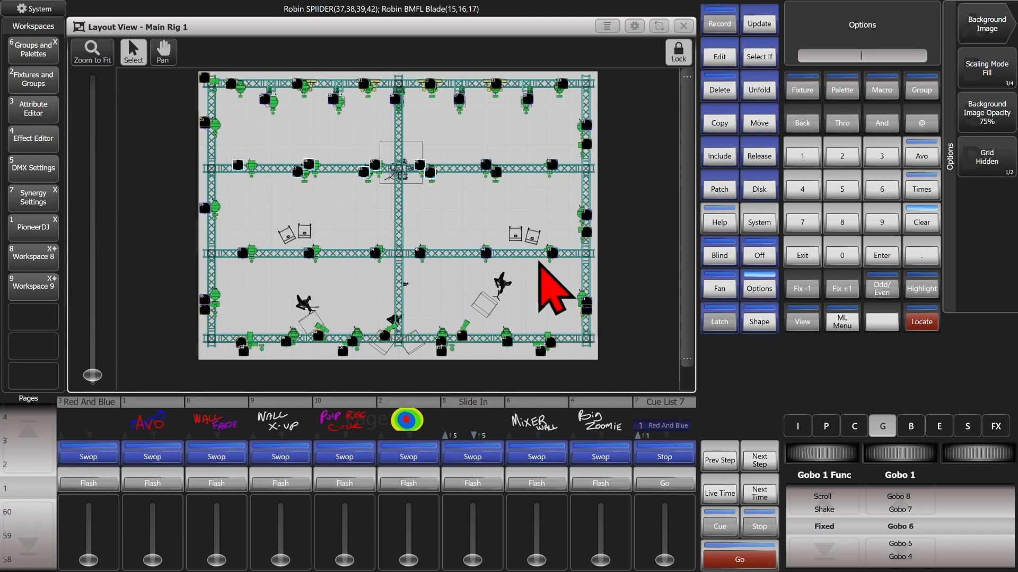
pyautogui.click(810, 262)
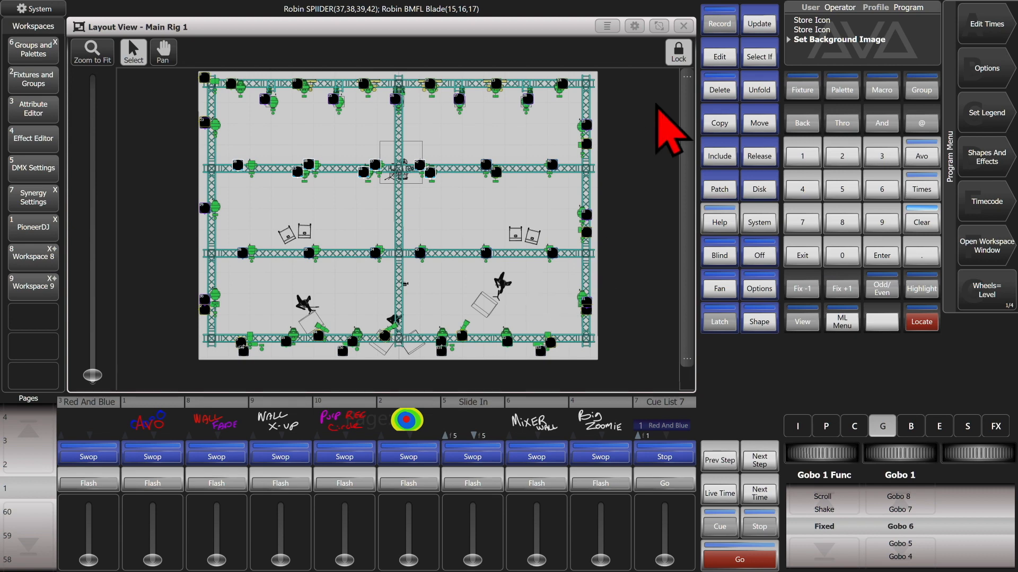
# Unlock the layout, copy the Big Zoomie cue into its empty area, and relock it to fire the cue from there
pyautogui.click(679, 53)
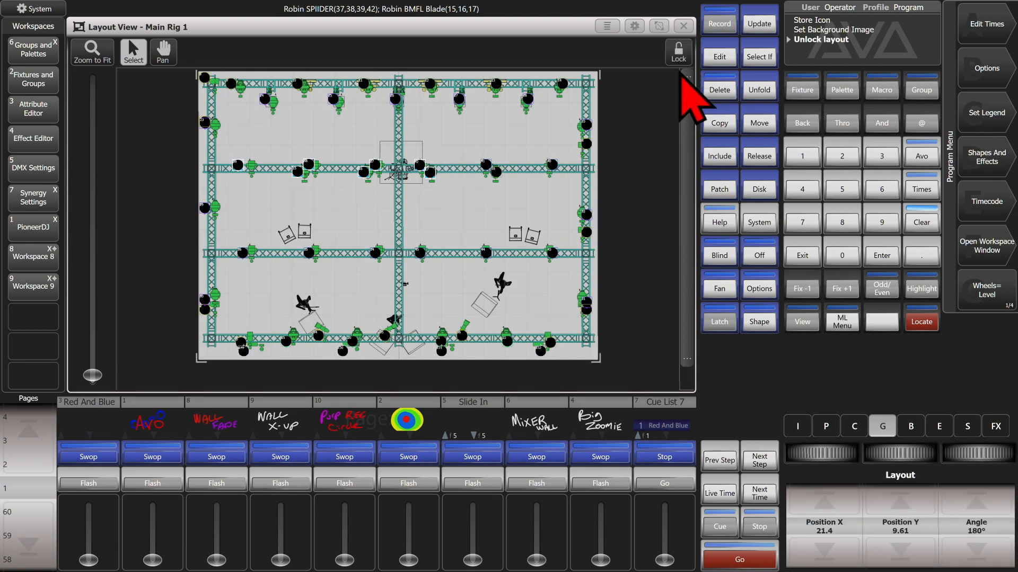
pyautogui.click(726, 125)
pyautogui.click(588, 425)
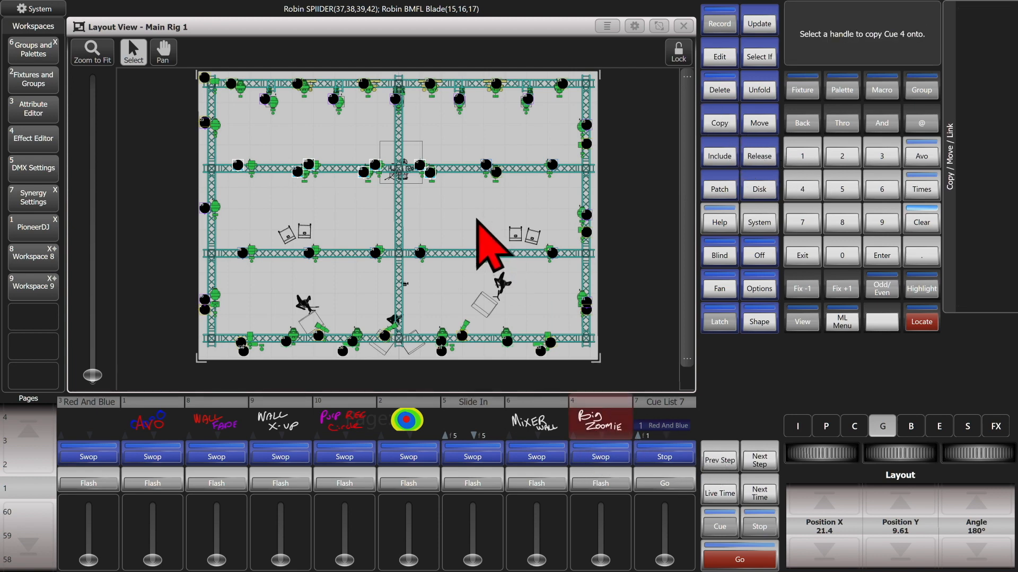
pyautogui.click(479, 222)
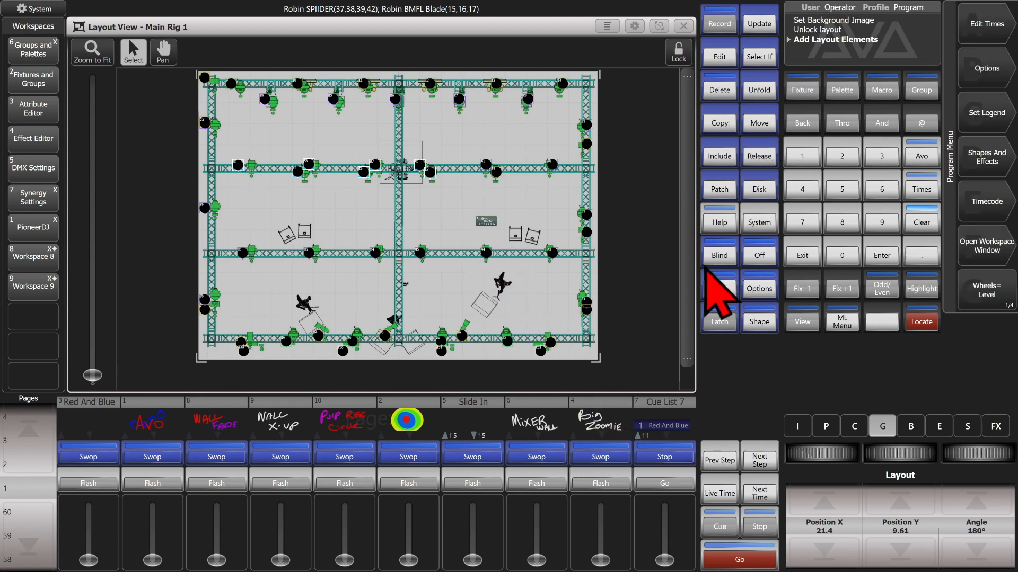
pyautogui.click(680, 52)
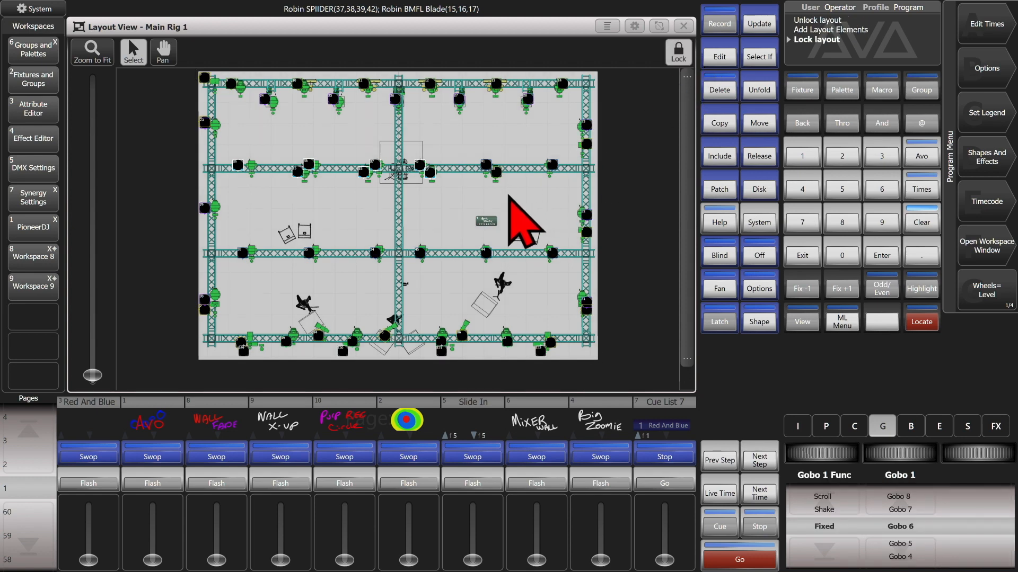
pyautogui.click(487, 221)
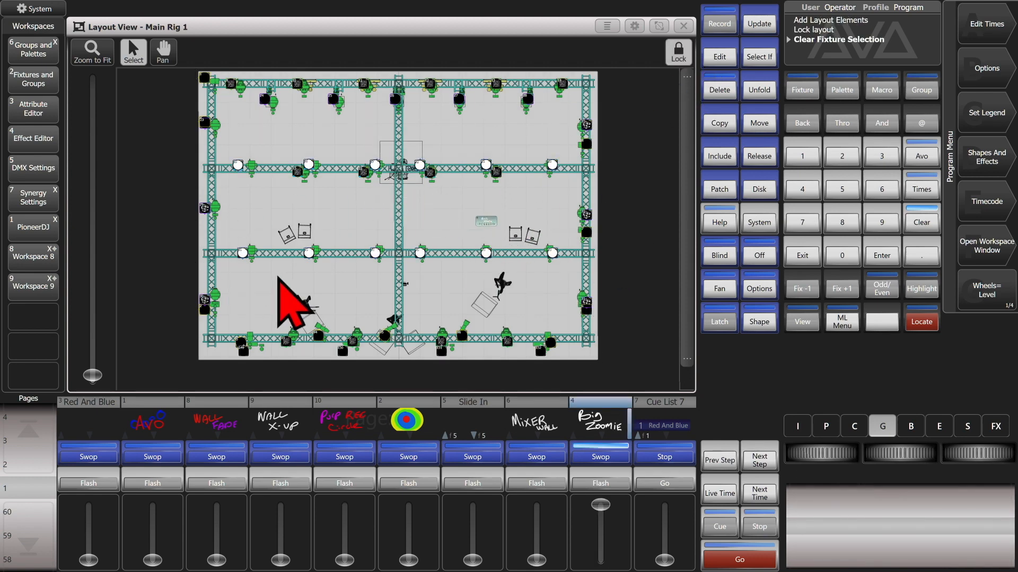
# Shrink the layout window to the area below Groups and beside Layouts, with fixtures 17 and 18 enlarged in it
pyautogui.click(659, 26)
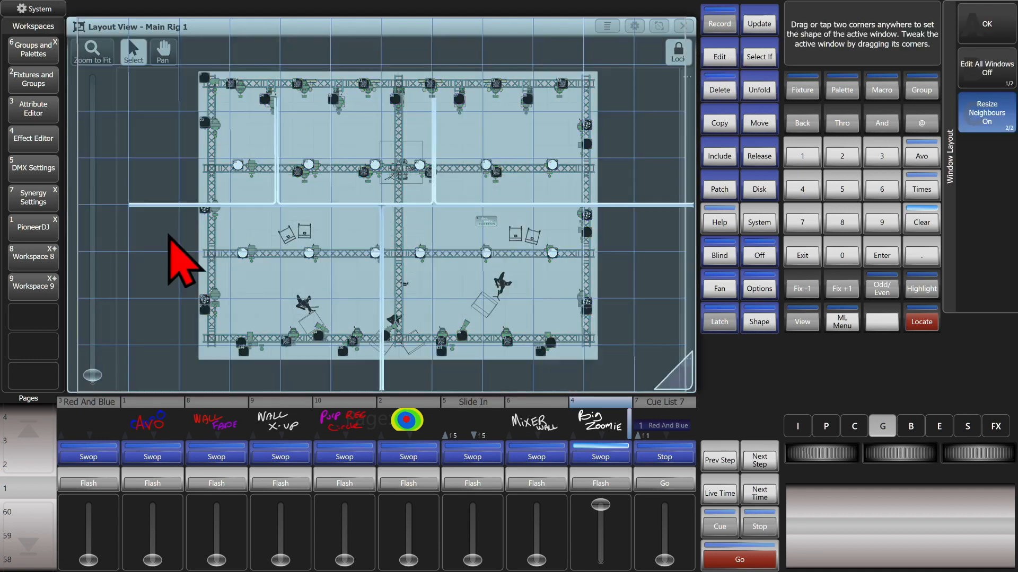
pyautogui.moveTo(102, 245); pyautogui.dragTo(371, 402)
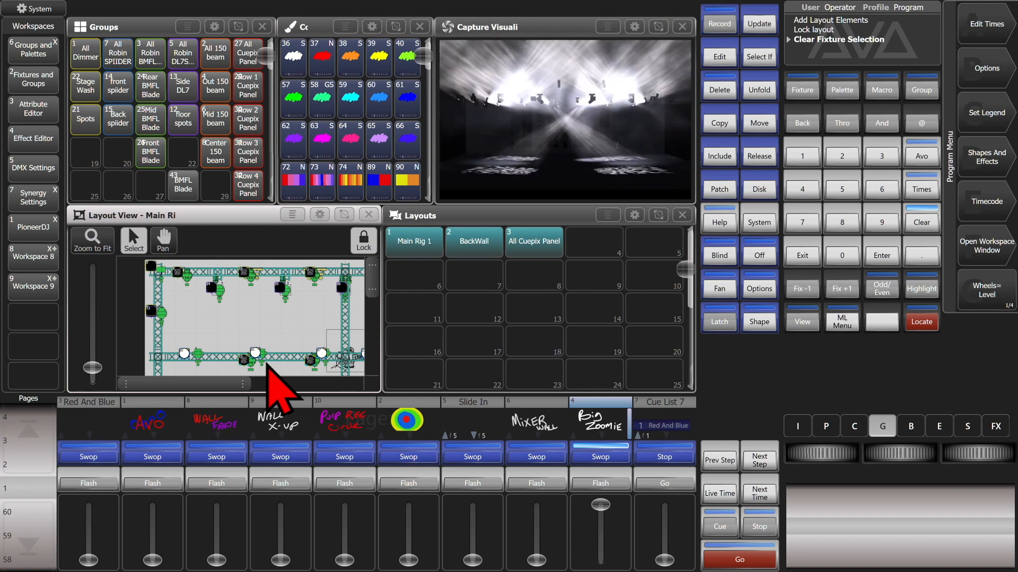
pyautogui.click(93, 240)
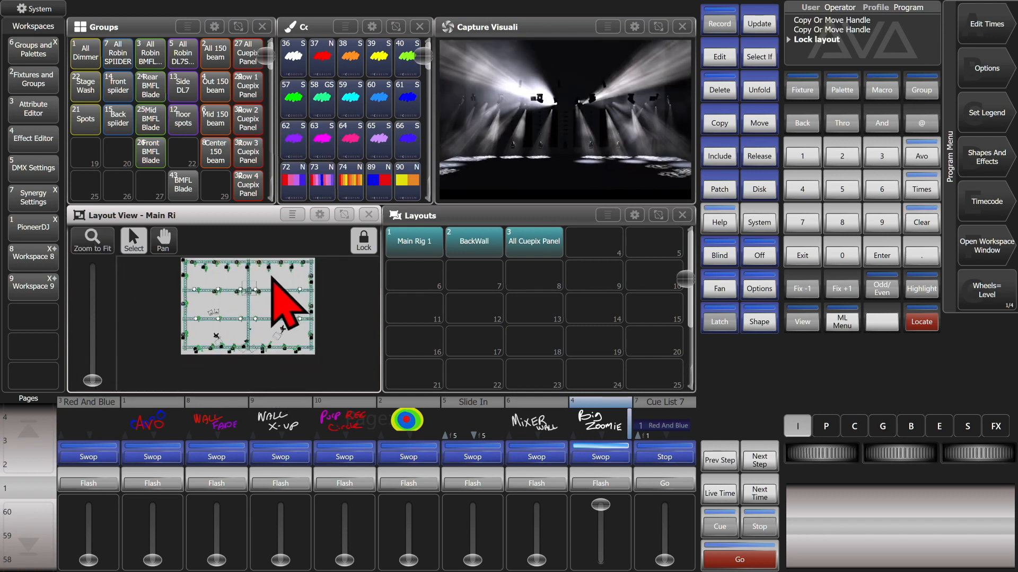
pyautogui.scroll(3, 269, 279)
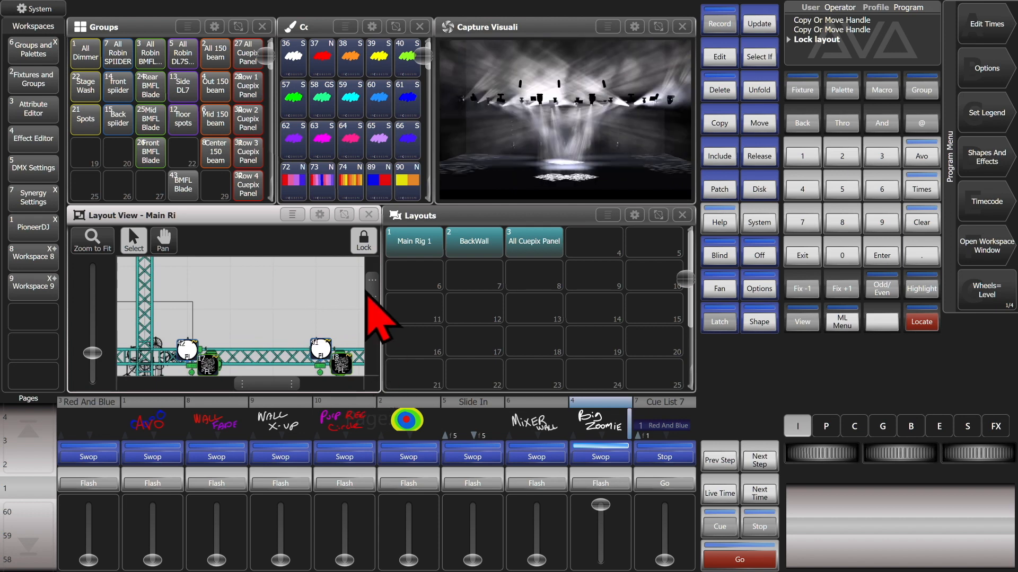
pyautogui.scroll(1, 370, 306)
pyautogui.scroll(2, 346, 302)
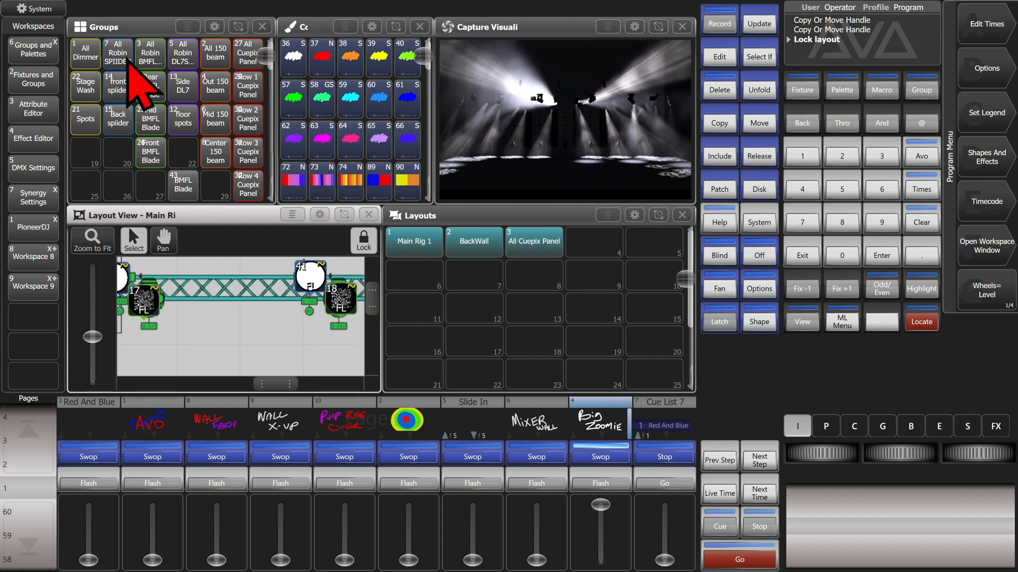
# Run a Dimmer Saw shape on the All Robin BMFL group, and clear the programmer
pyautogui.click(159, 64)
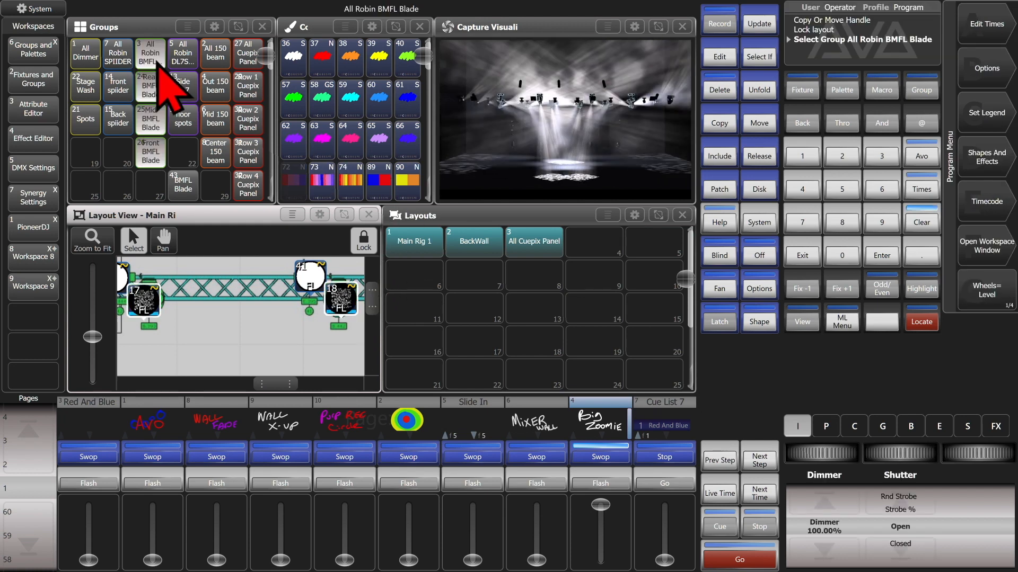
pyautogui.click(975, 169)
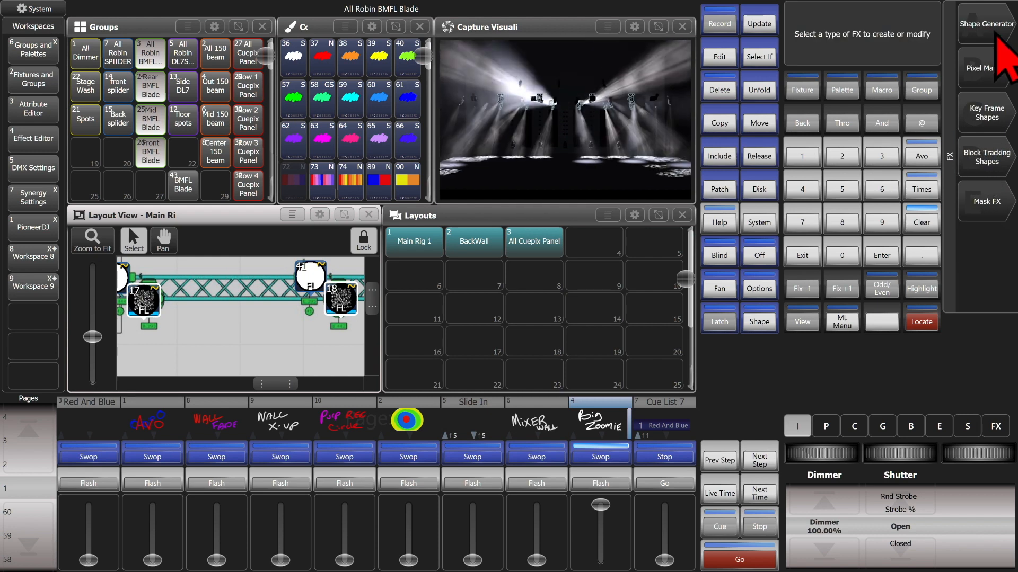
pyautogui.click(996, 33)
pyautogui.click(996, 33)
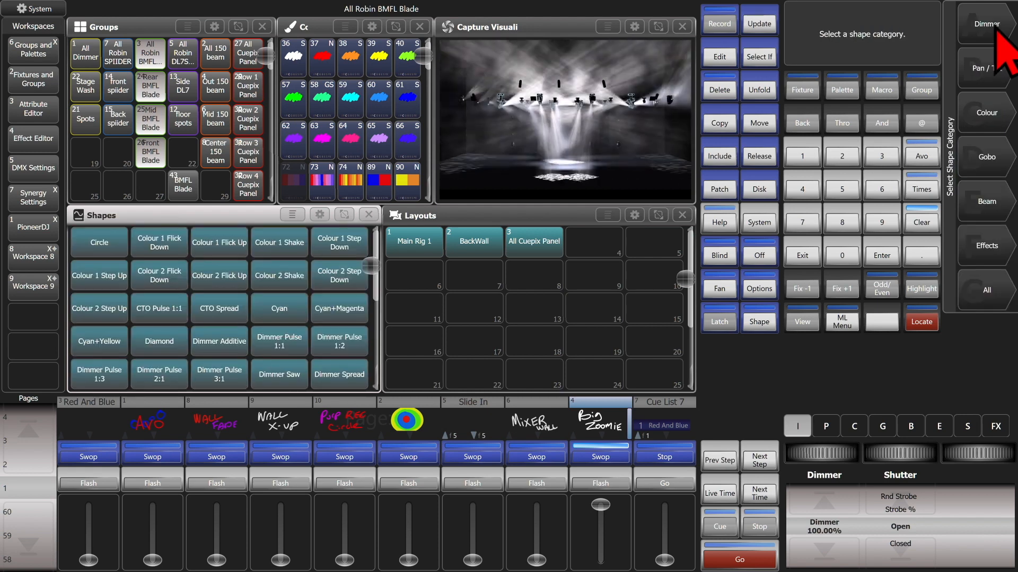
pyautogui.click(987, 25)
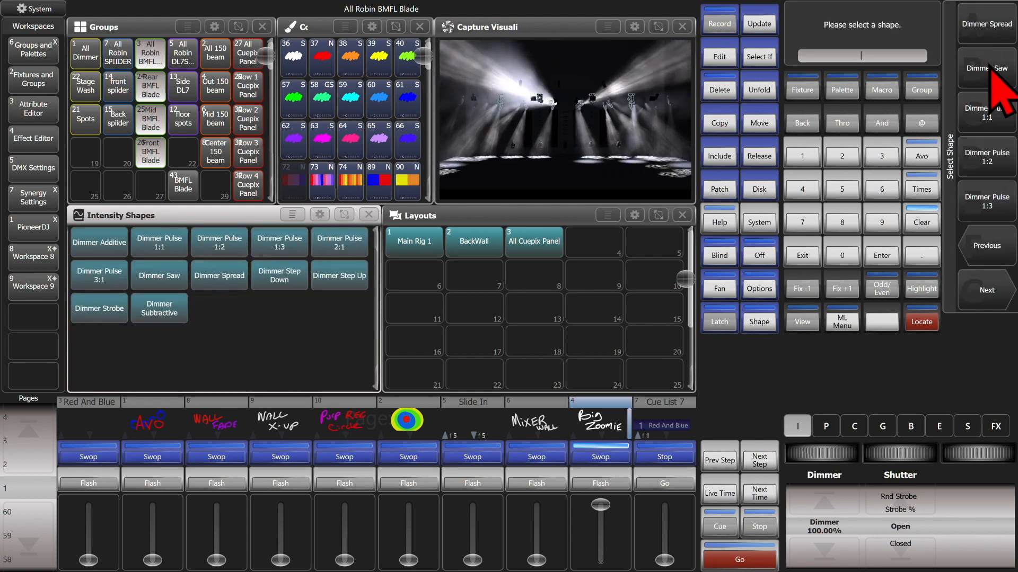
pyautogui.click(989, 71)
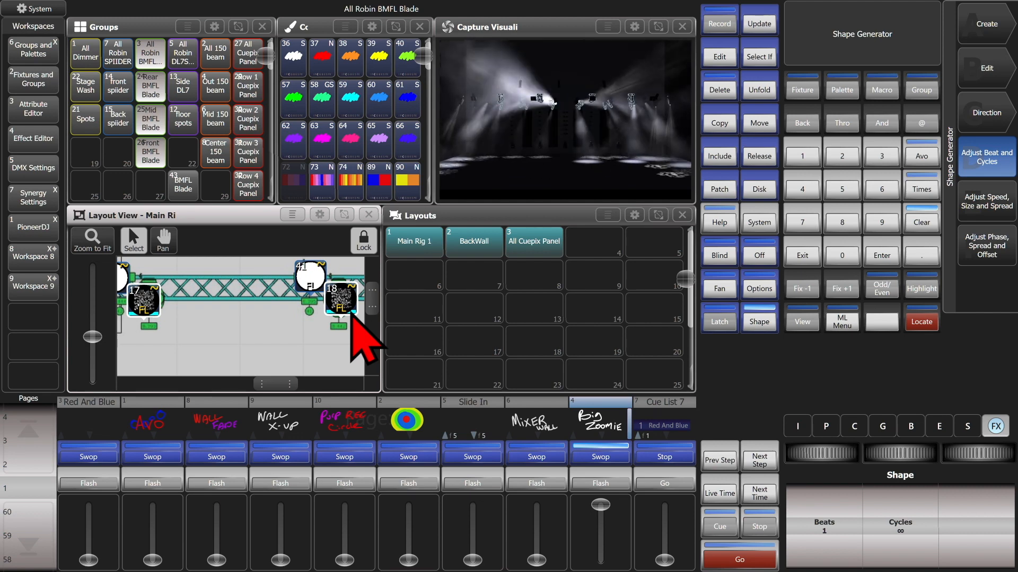
pyautogui.click(919, 221)
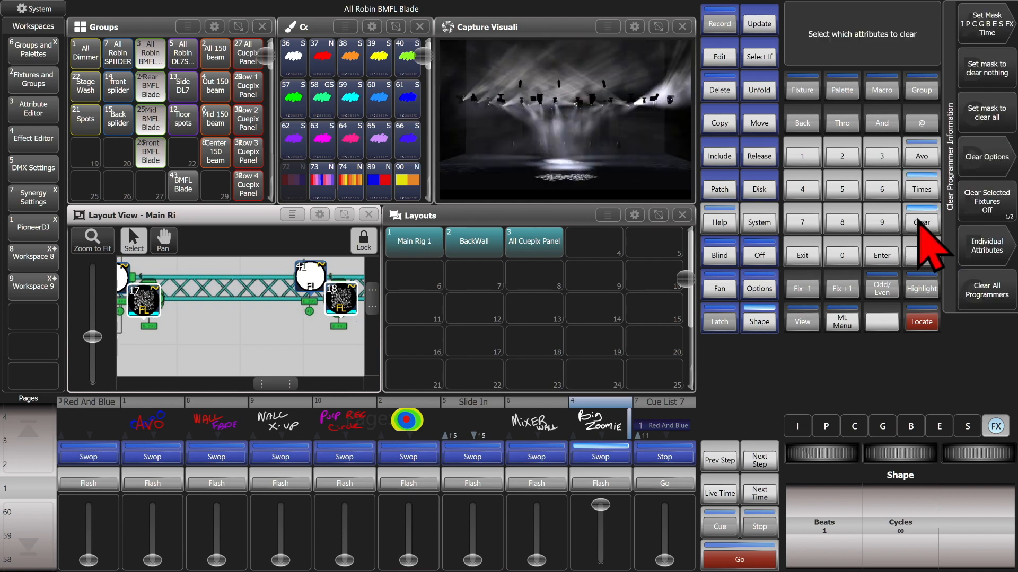
pyautogui.click(919, 222)
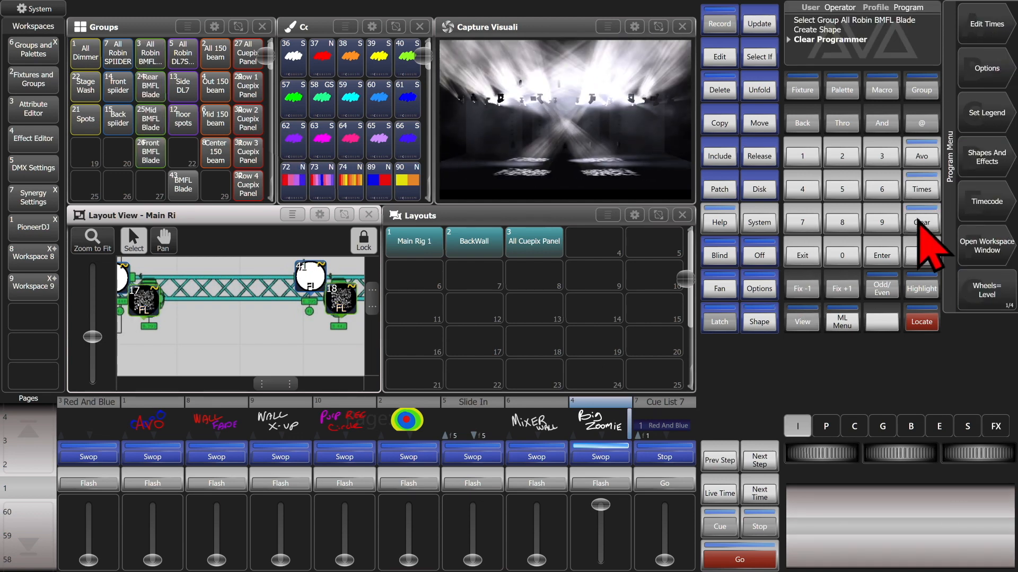
# Copy the floor spots group onto an empty area of the Main Rig 1 layout
pyautogui.click(99, 248)
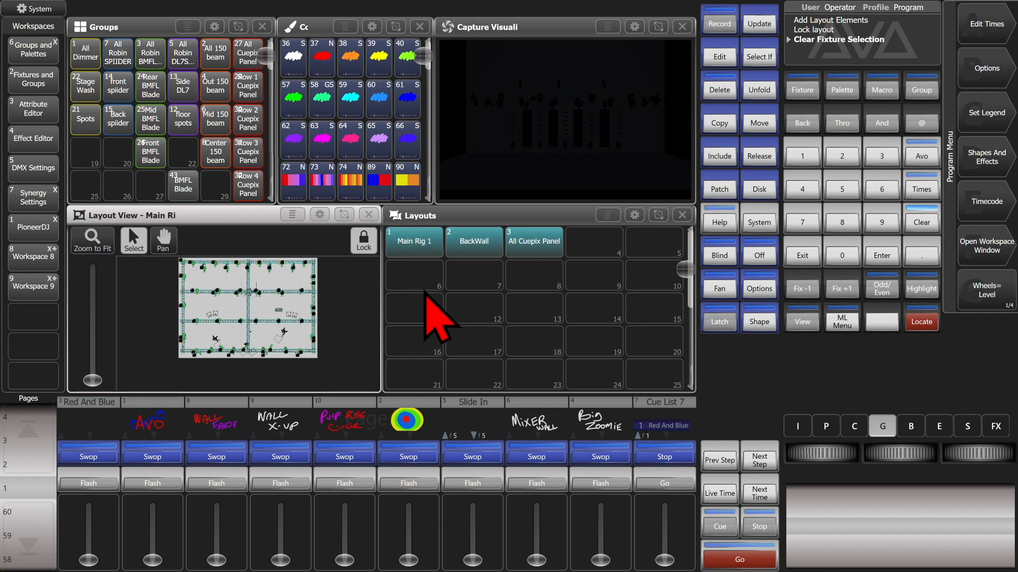
pyautogui.click(725, 129)
pyautogui.click(183, 119)
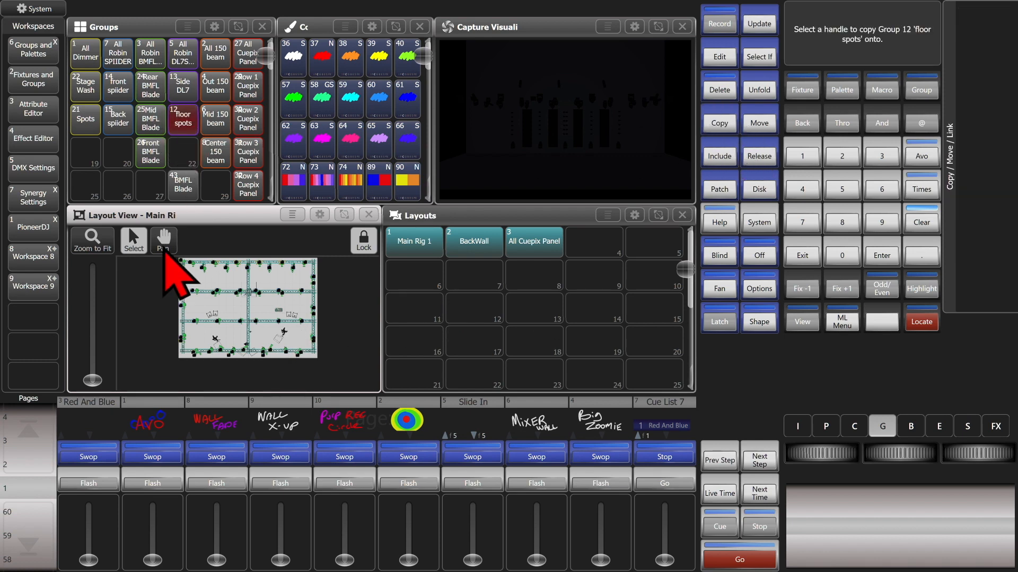
pyautogui.click(208, 283)
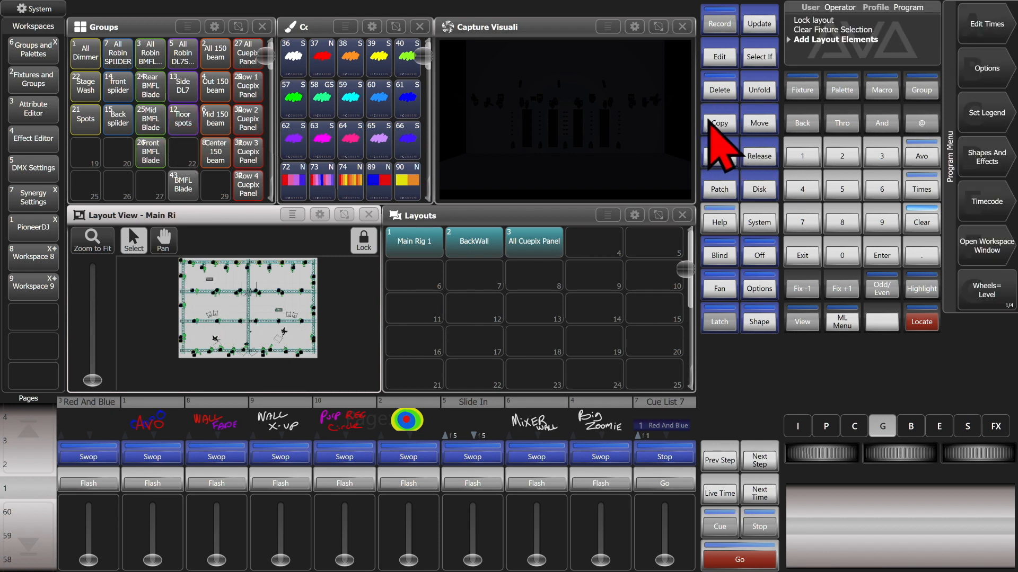
# Resize the layout window to cover the Layouts window, and copy palette handles from the Positions window onto the layout
pyautogui.click(344, 215)
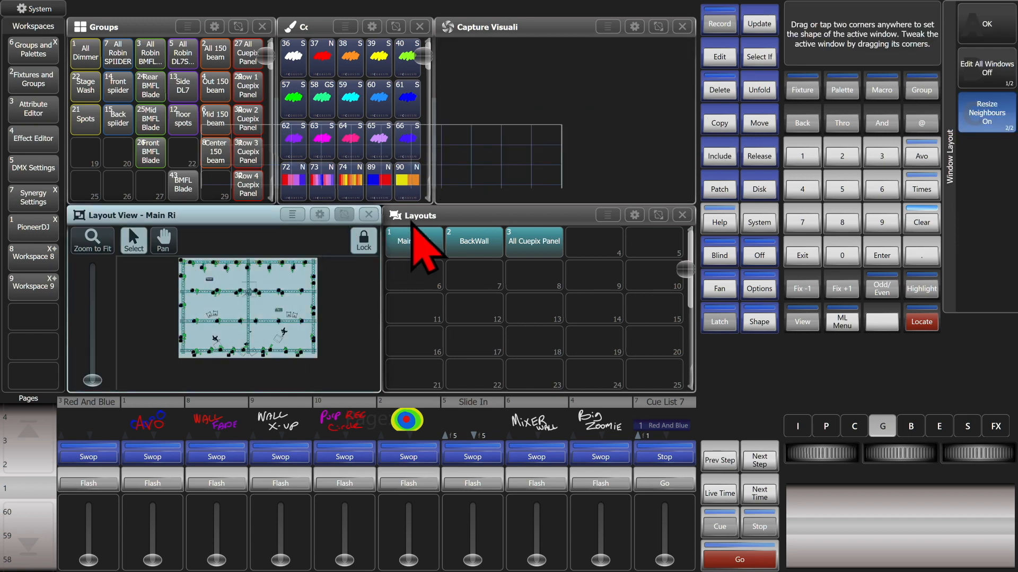
pyautogui.moveTo(411, 223); pyautogui.dragTo(695, 392)
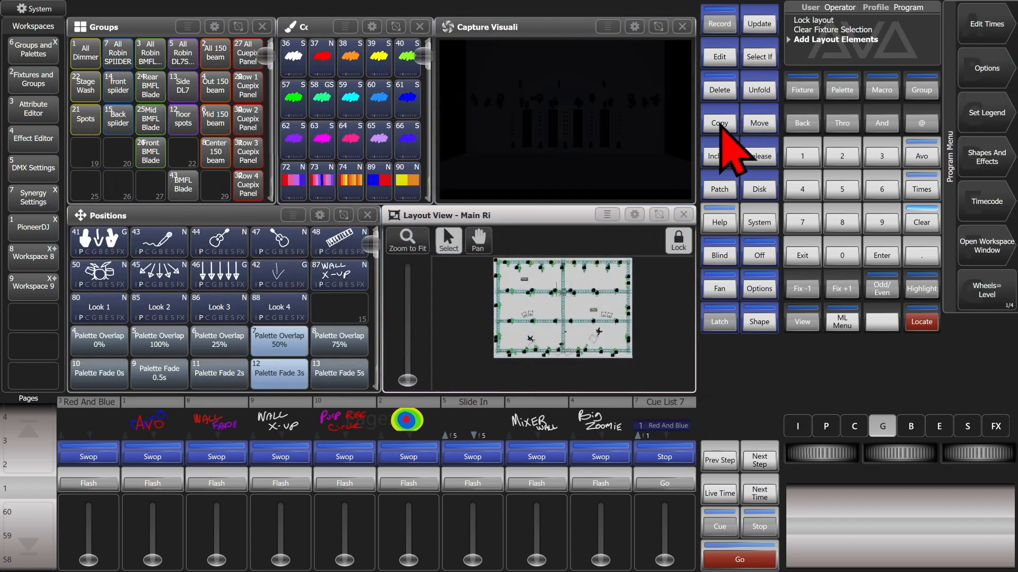
pyautogui.click(719, 123)
pyautogui.moveTo(322, 341); pyautogui.dragTo(338, 272)
pyautogui.click(511, 301)
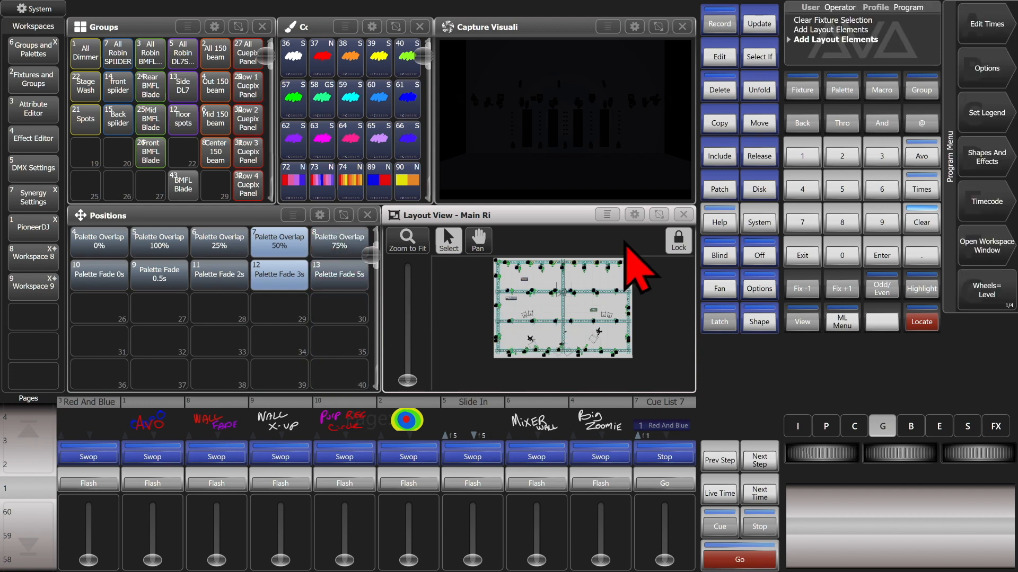
# Maximise the layout window on the main screen and fit the whole Main Rig 1 layout in it
pyautogui.click(635, 214)
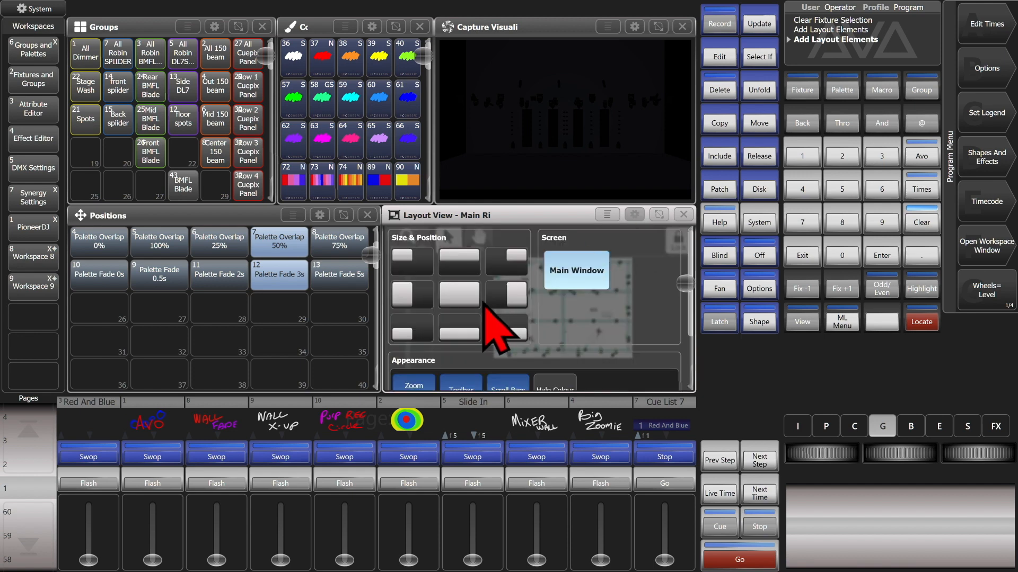
pyautogui.click(467, 301)
pyautogui.click(99, 63)
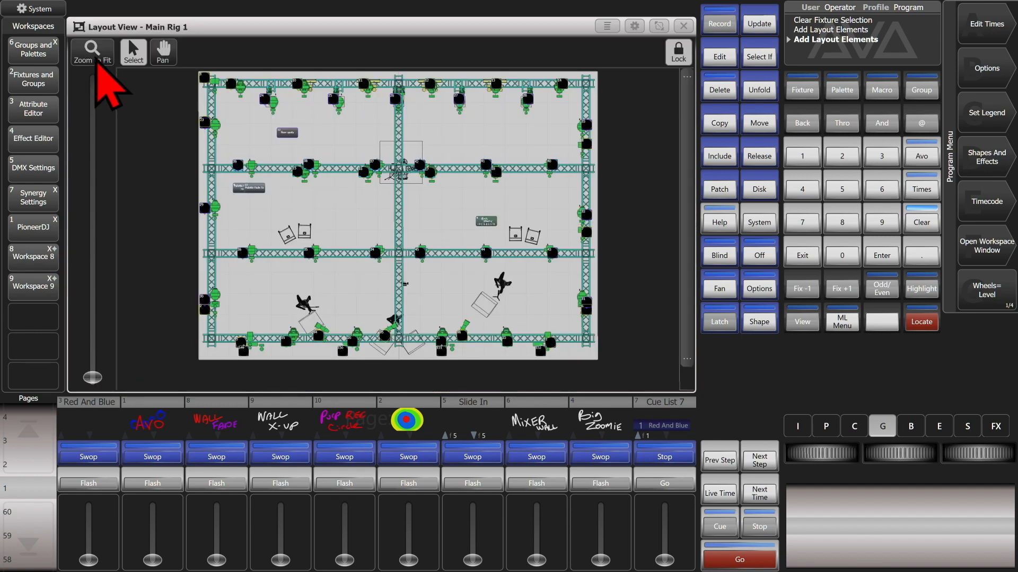
# Select the floor spots group from its handle on the Main Rig 1 layout, and clear the programmer
pyautogui.scroll(5, 245, 202)
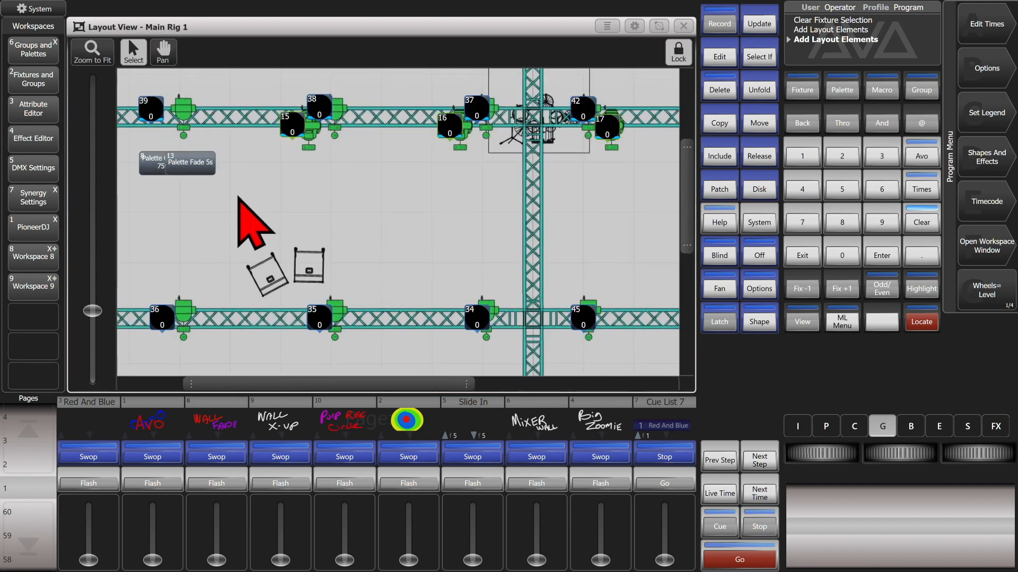
pyautogui.scroll(-3, 238, 197)
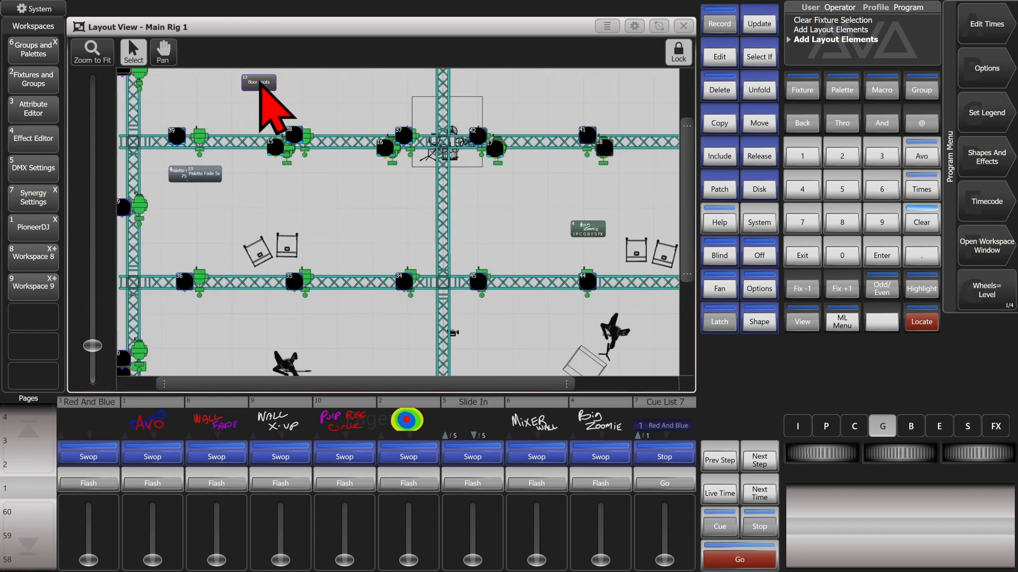
pyautogui.click(260, 80)
pyautogui.scroll(-5, 448, 320)
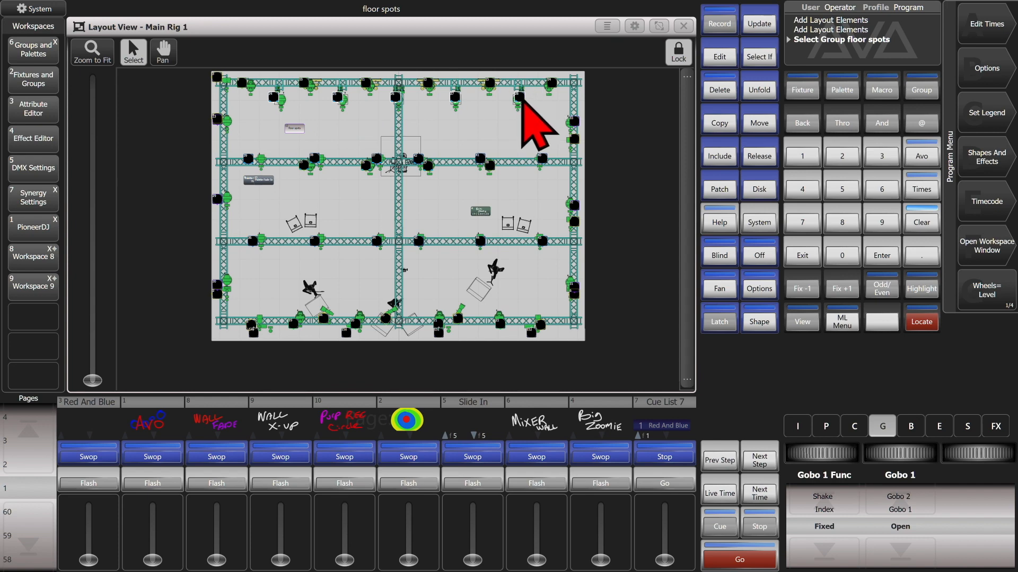
pyautogui.click(928, 217)
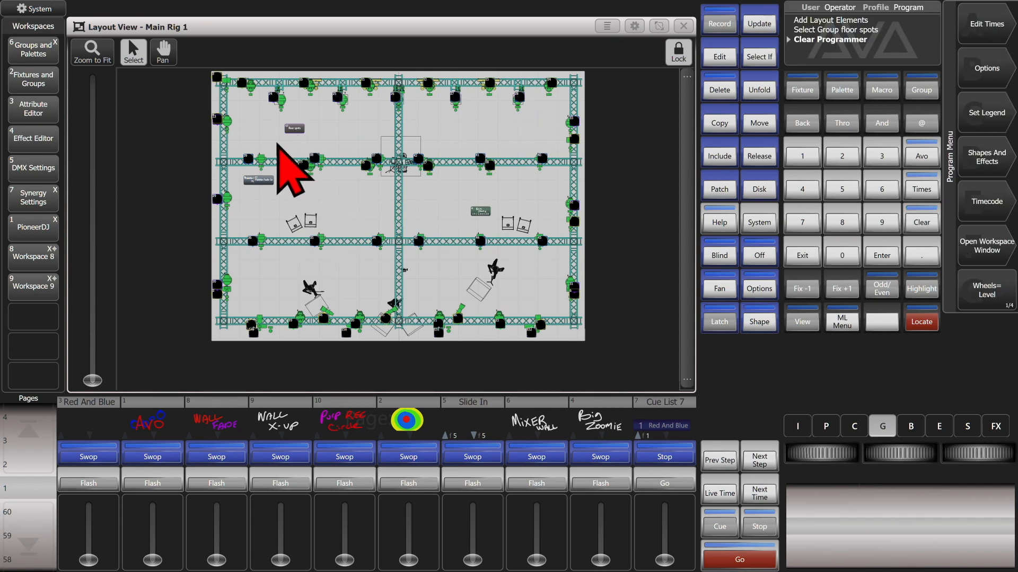
# Locate the floor spots group from the Main Rig 1 layout and colour it green with Red and Blue C-Mix at 0%
pyautogui.click(294, 128)
pyautogui.click(920, 321)
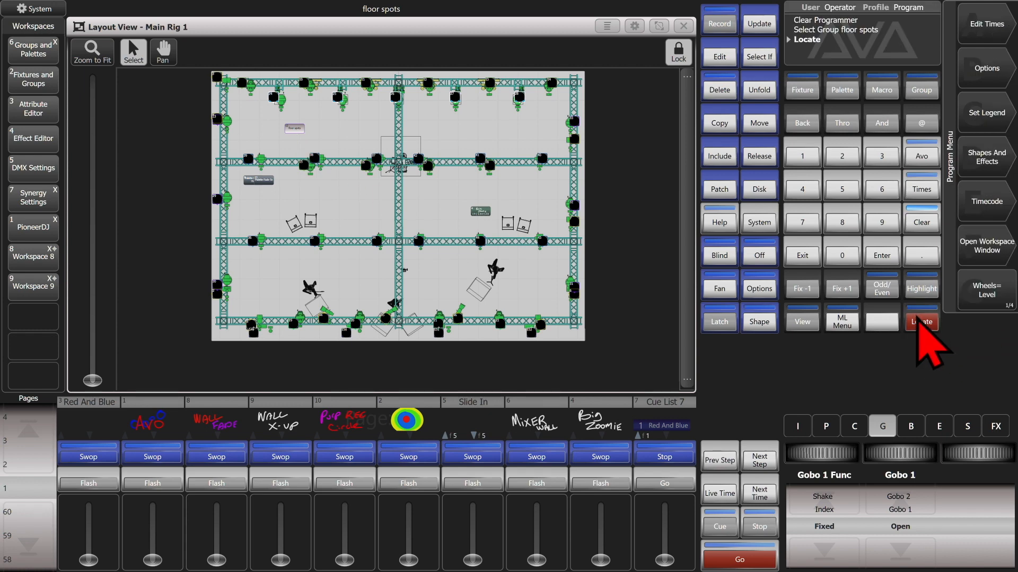
pyautogui.click(856, 426)
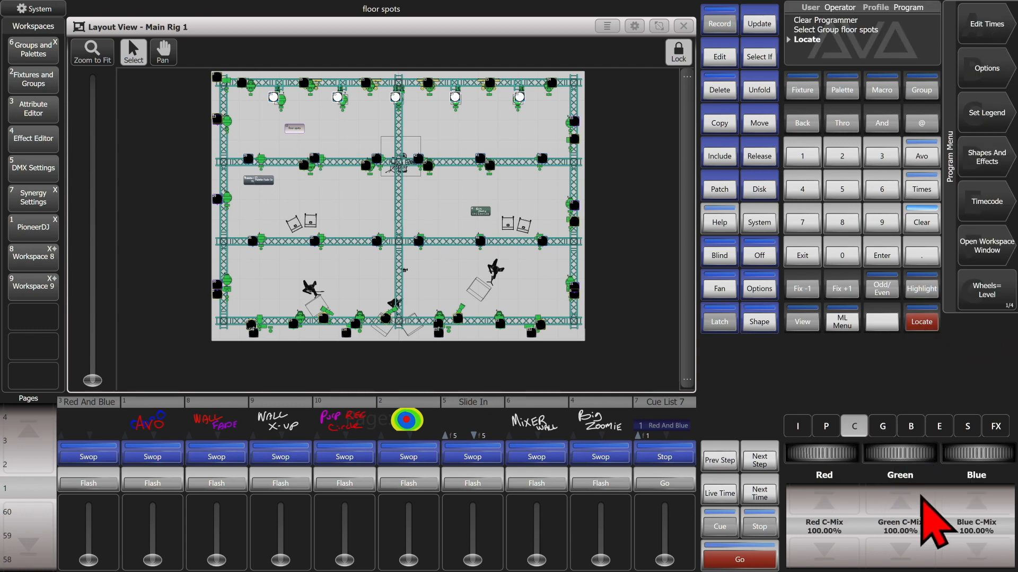
pyautogui.click(901, 546)
pyautogui.click(1010, 549)
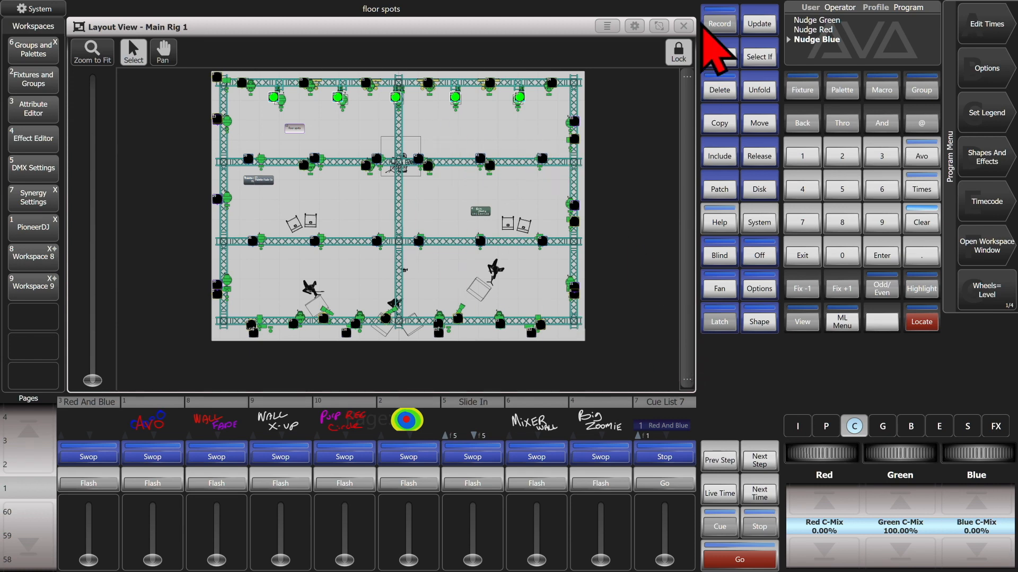
# Close the layout view and move the Main Rig 1 layout handle to the empty slot beside BMFL Blade in the Groups window
pyautogui.click(685, 26)
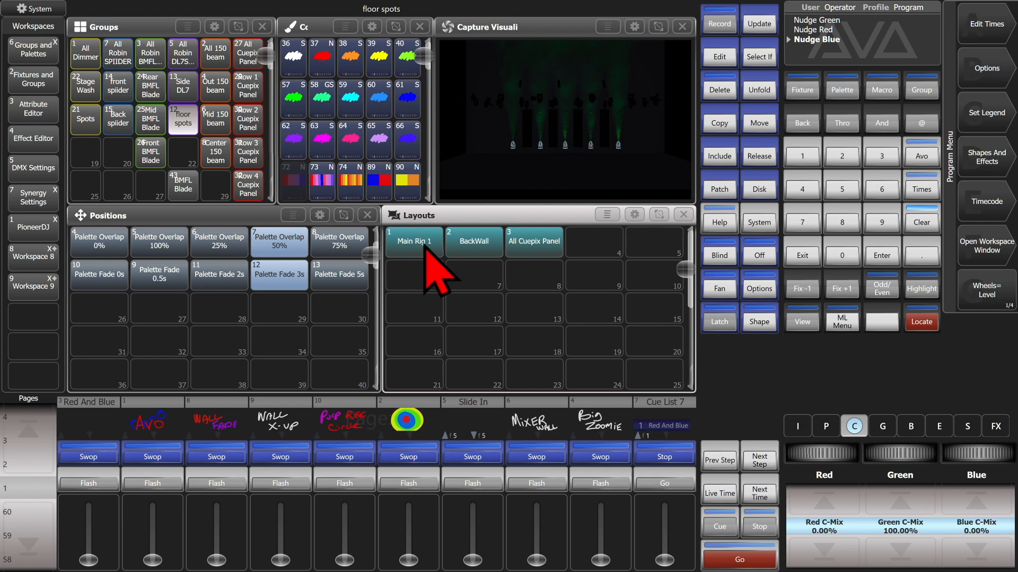
pyautogui.scroll(3, 327, 313)
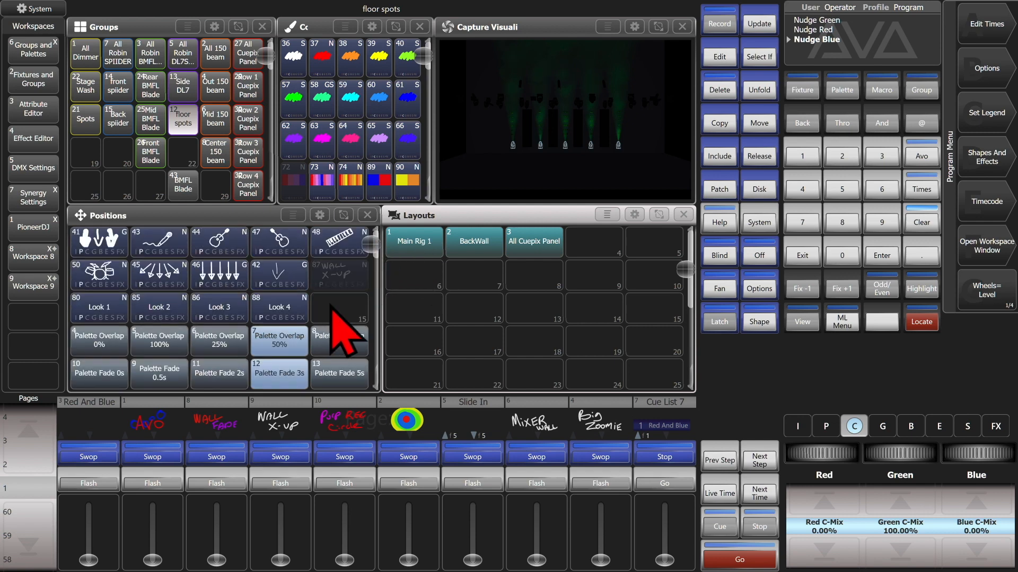
pyautogui.click(755, 124)
pyautogui.click(419, 245)
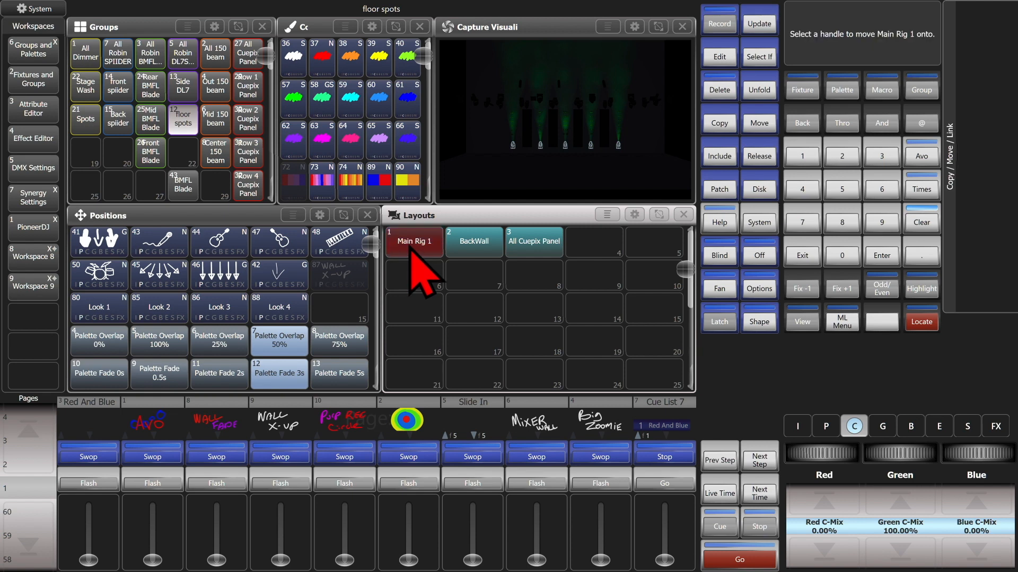
pyautogui.click(214, 190)
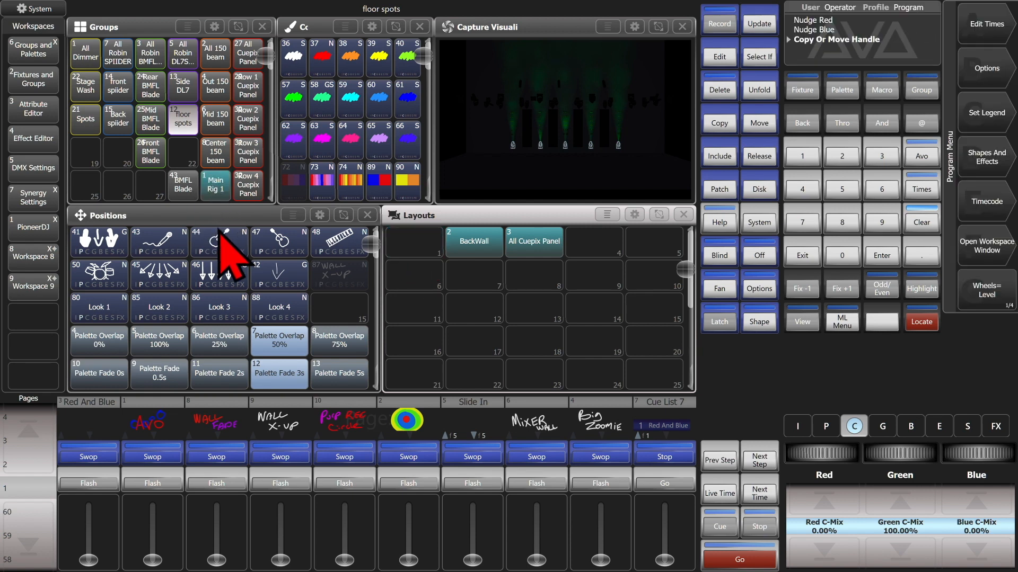
# Move the BackWall layout handle to the empty slot after Look 4 in the Positions window
pyautogui.click(755, 124)
pyautogui.click(477, 242)
pyautogui.click(331, 307)
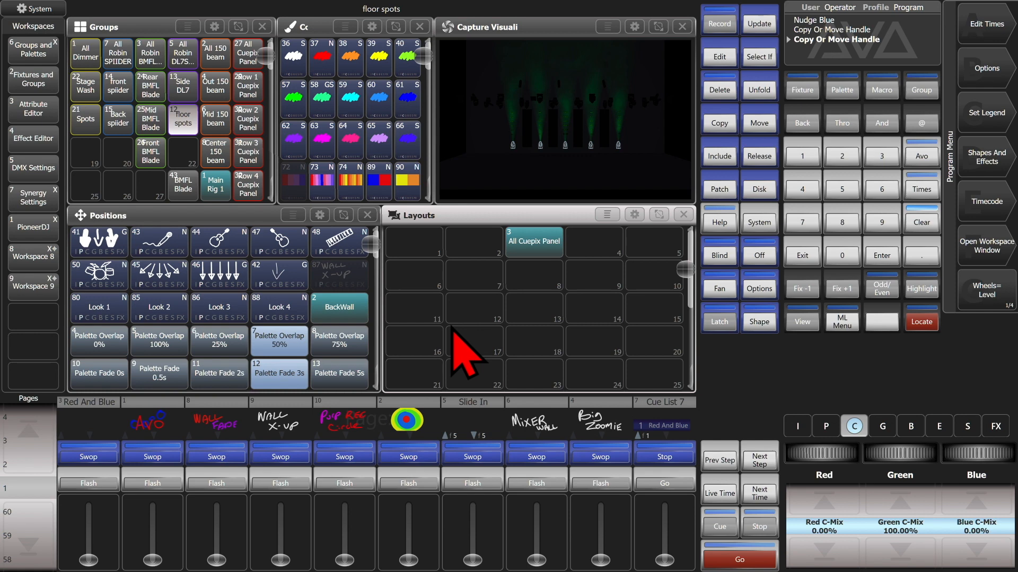
# View the Main Rig 1 and BackWall layouts from their new handles, closing each layout view
pyautogui.click(212, 194)
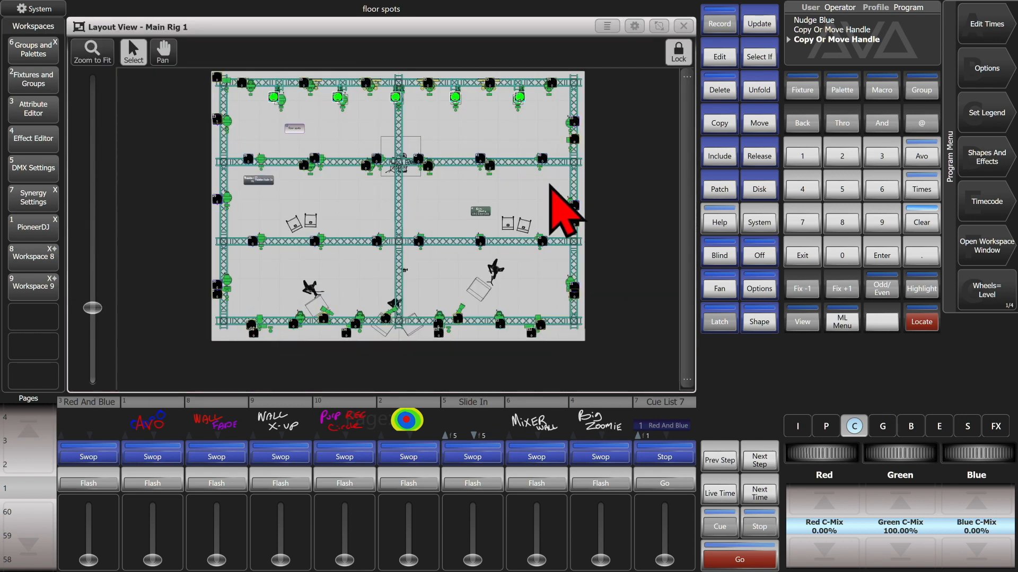
pyautogui.click(684, 26)
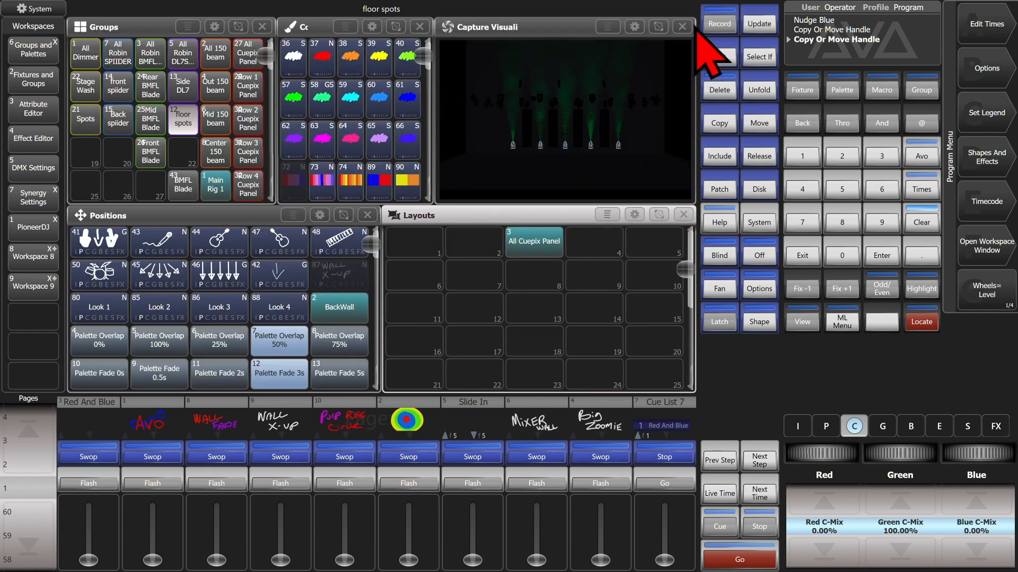
pyautogui.click(342, 317)
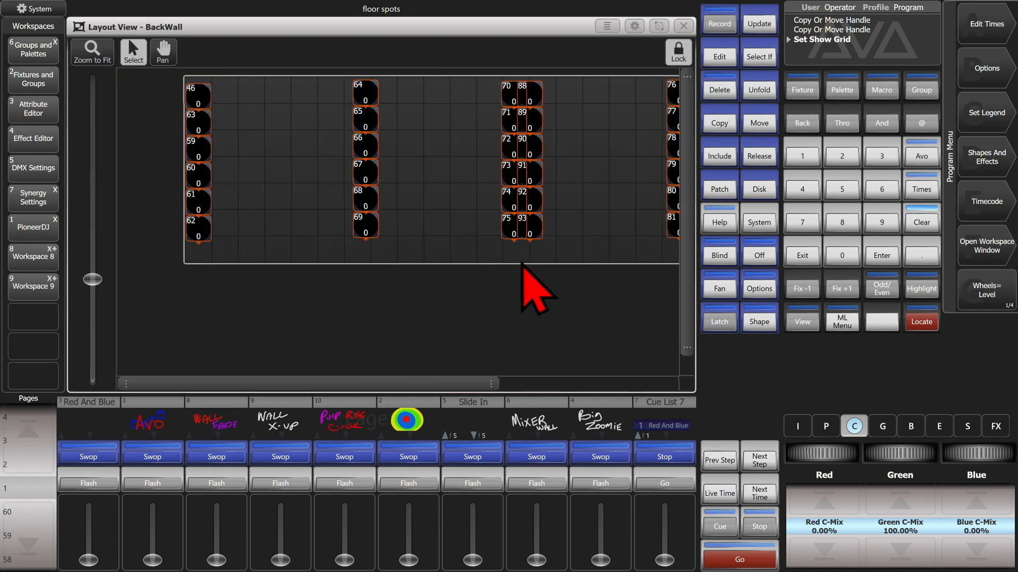
pyautogui.click(91, 53)
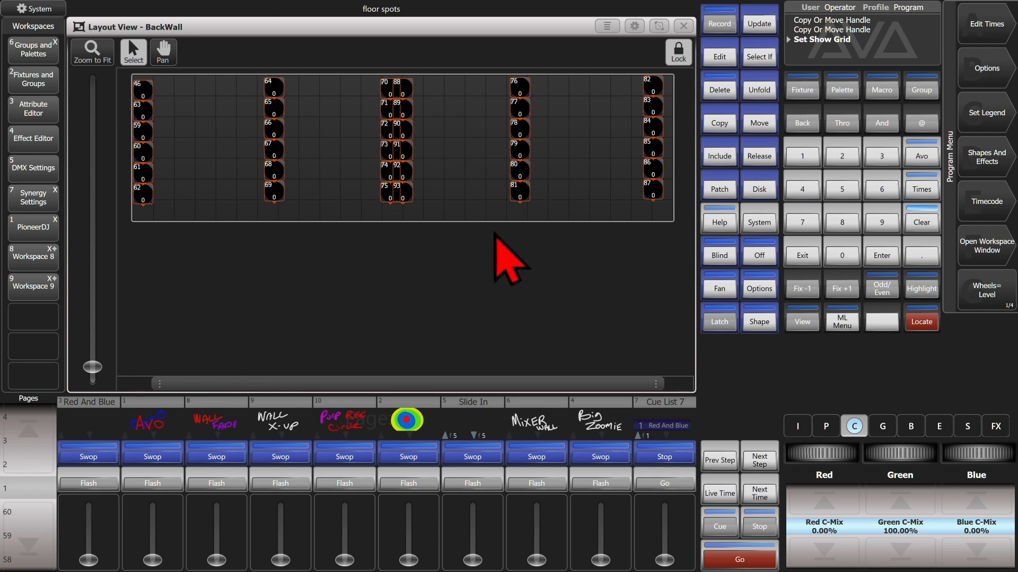
pyautogui.click(684, 26)
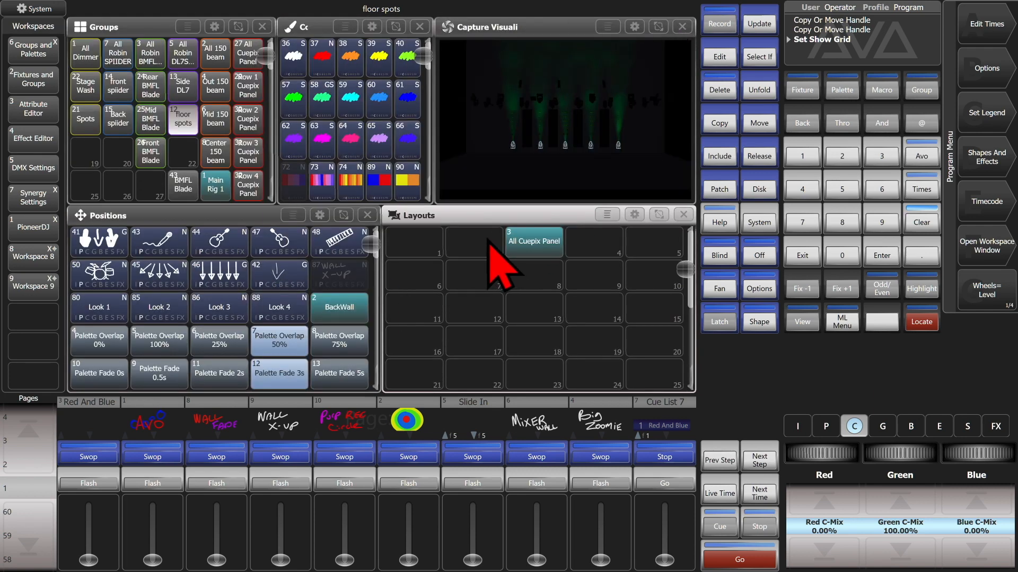
# Open the All Cuepix Panel layout and arrange all its elements from Capture with Front projection and 200% scale
pyautogui.click(538, 245)
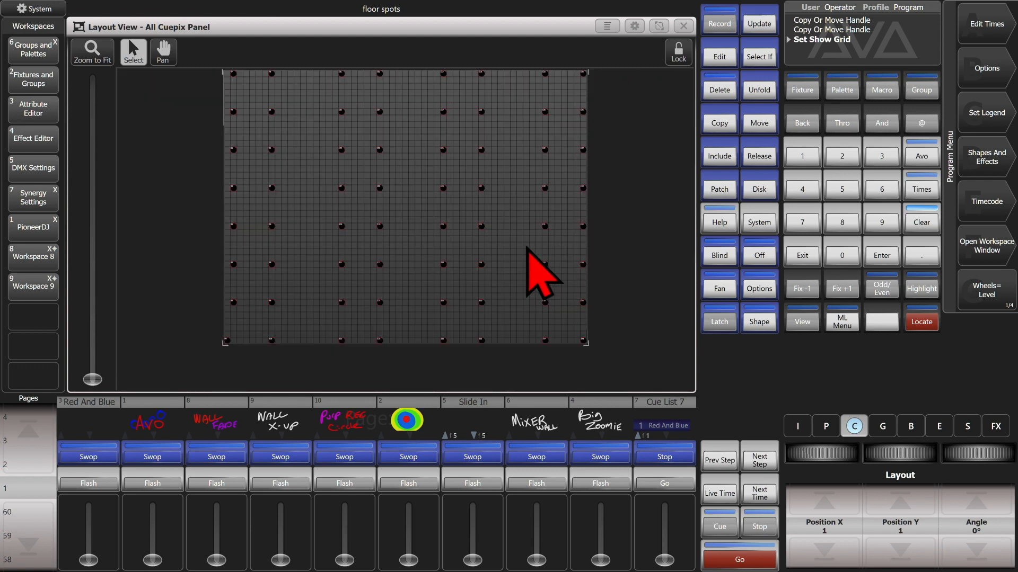
pyautogui.click(607, 26)
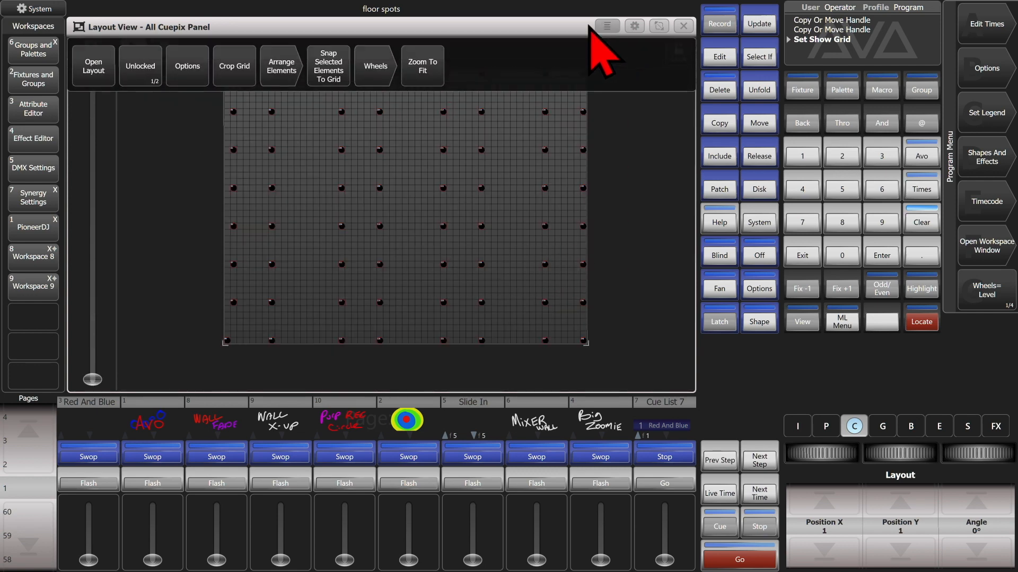
pyautogui.click(295, 77)
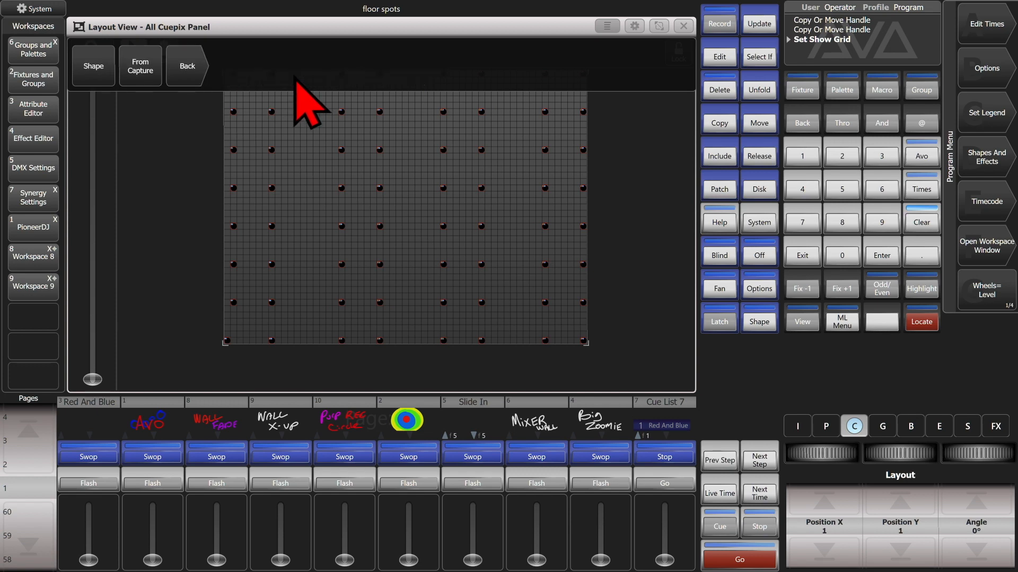
pyautogui.click(139, 80)
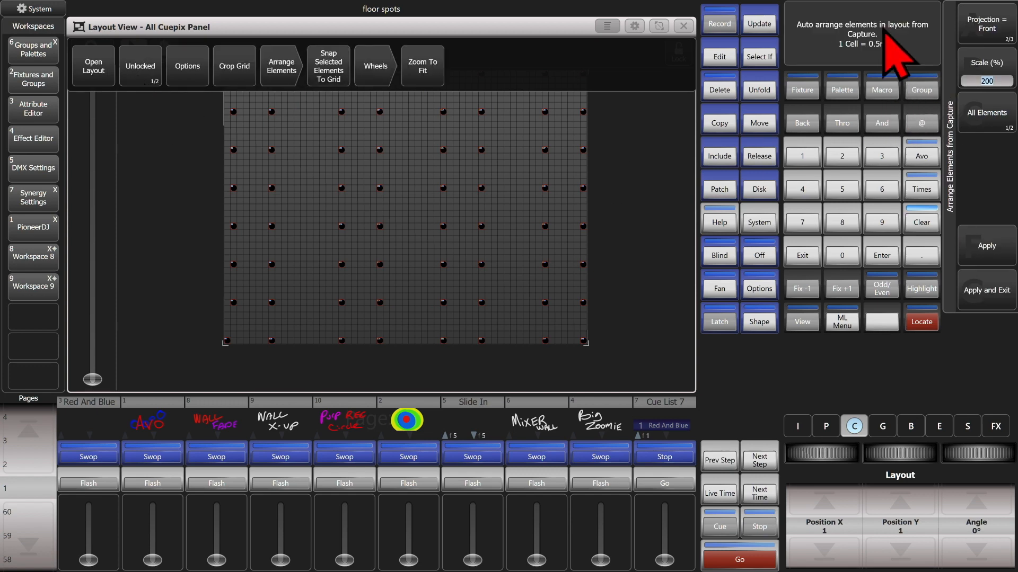
pyautogui.click(991, 291)
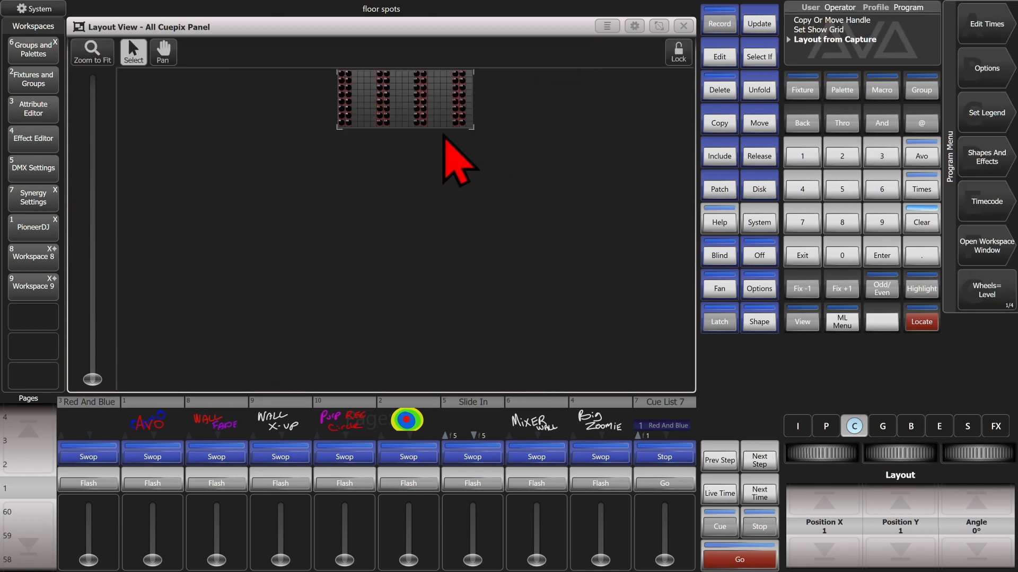
pyautogui.click(92, 51)
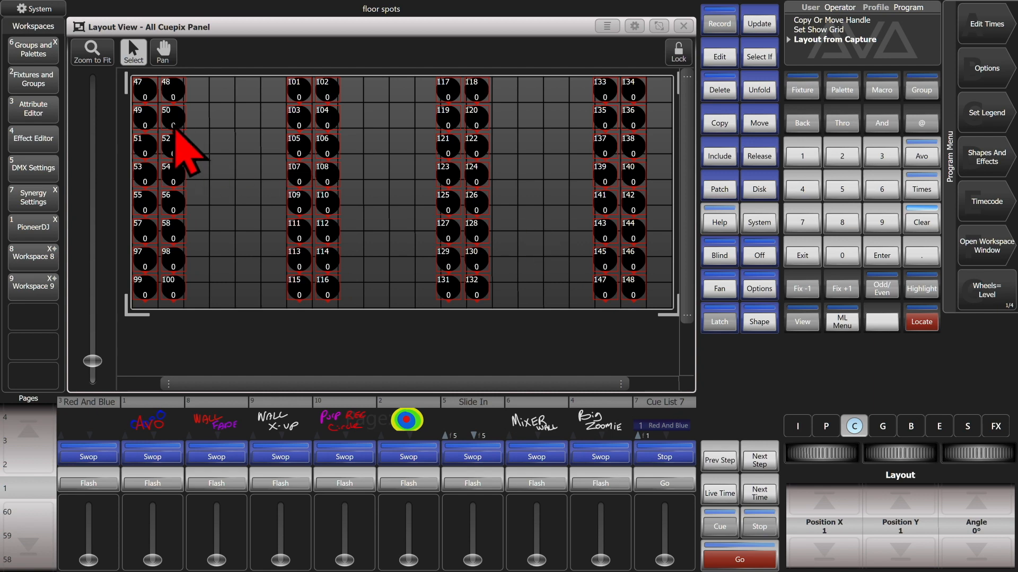
# Select all the panel elements in the layout and resize the layout window to cover the Positions window
pyautogui.moveTo(136, 84); pyautogui.dragTo(659, 322)
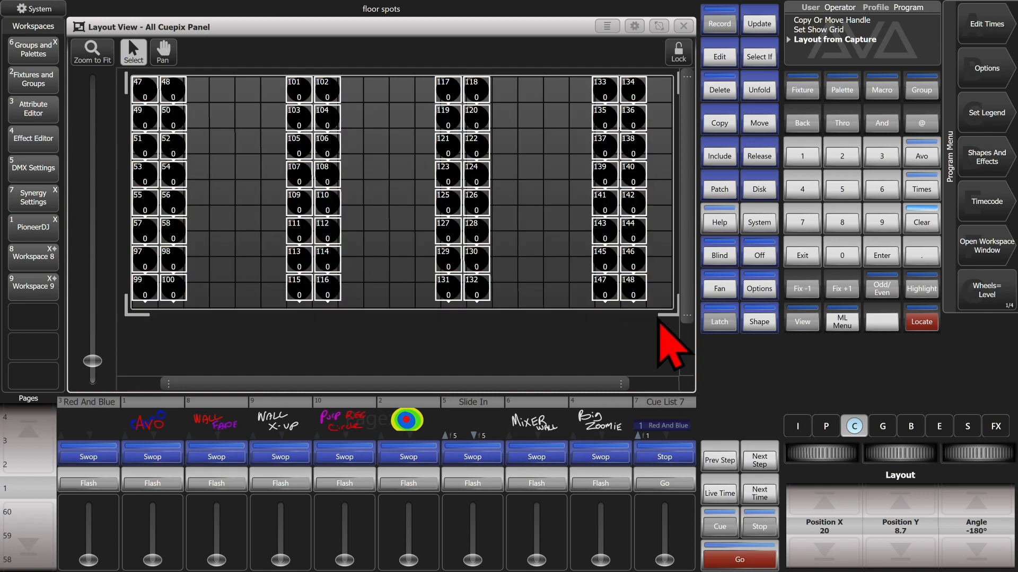
pyautogui.click(659, 26)
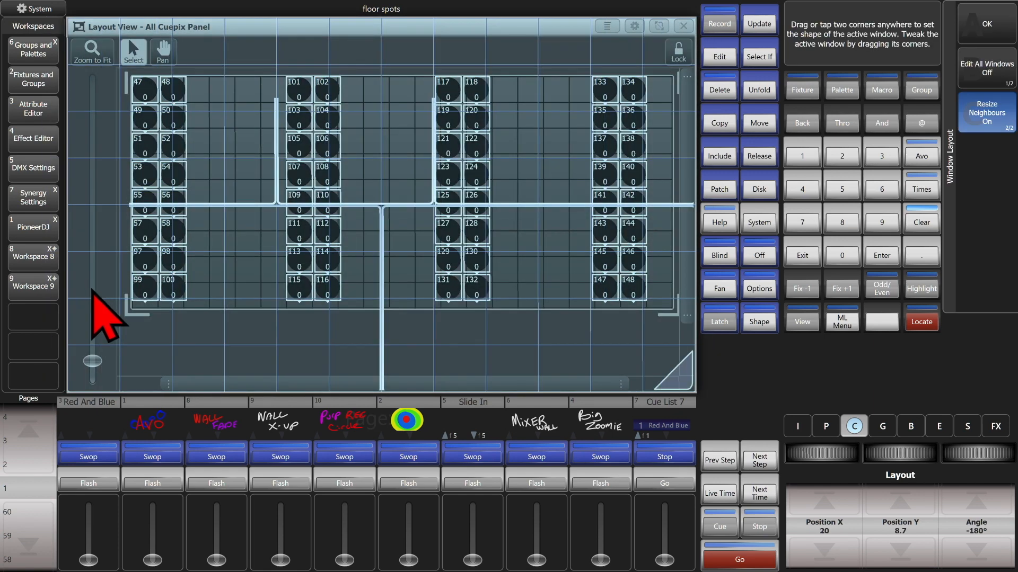
pyautogui.moveTo(86, 256); pyautogui.dragTo(359, 386)
# Locate the currently selected fixtures and clear the programmer
pyautogui.click(923, 325)
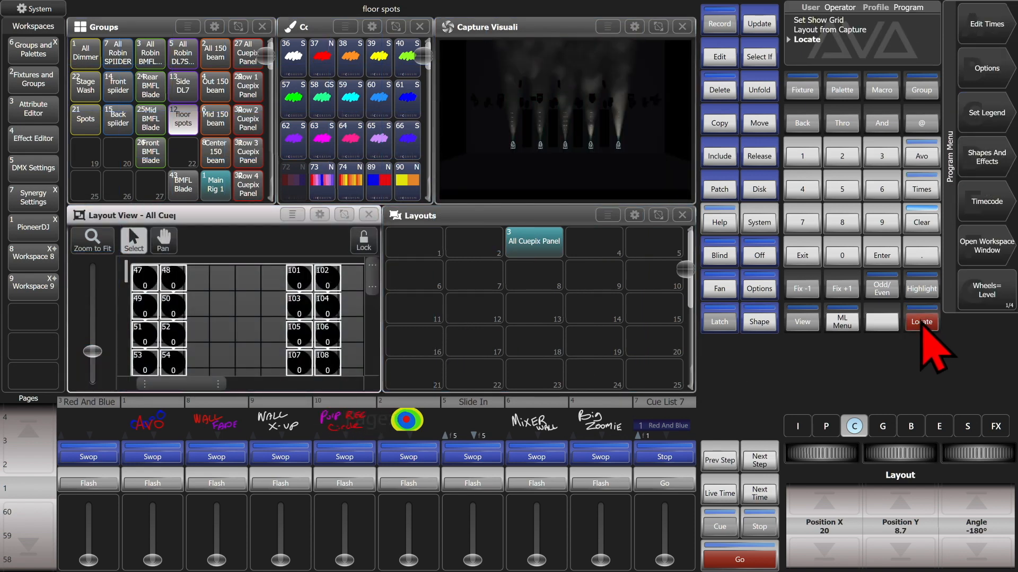
pyautogui.click(923, 222)
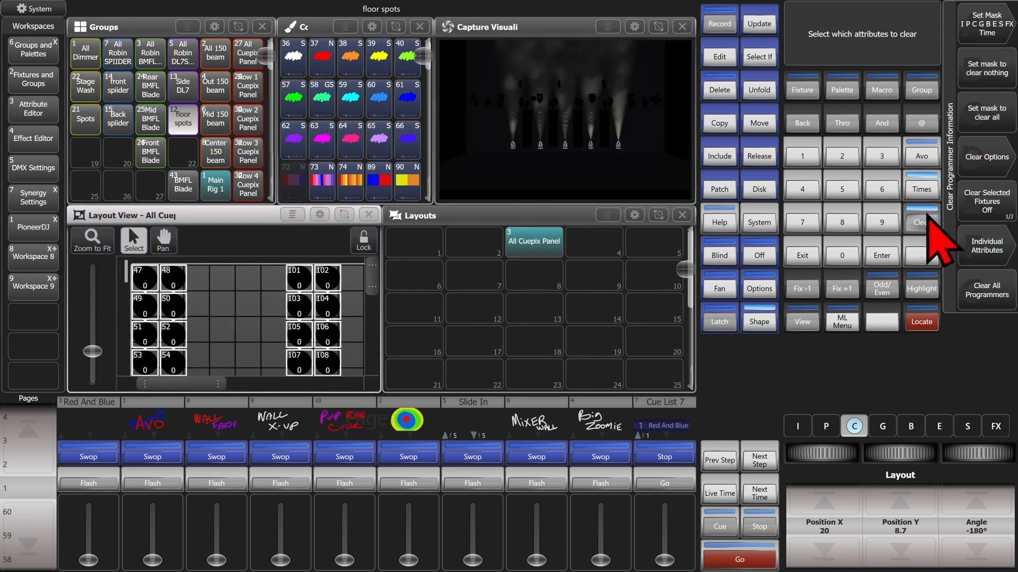
pyautogui.click(922, 223)
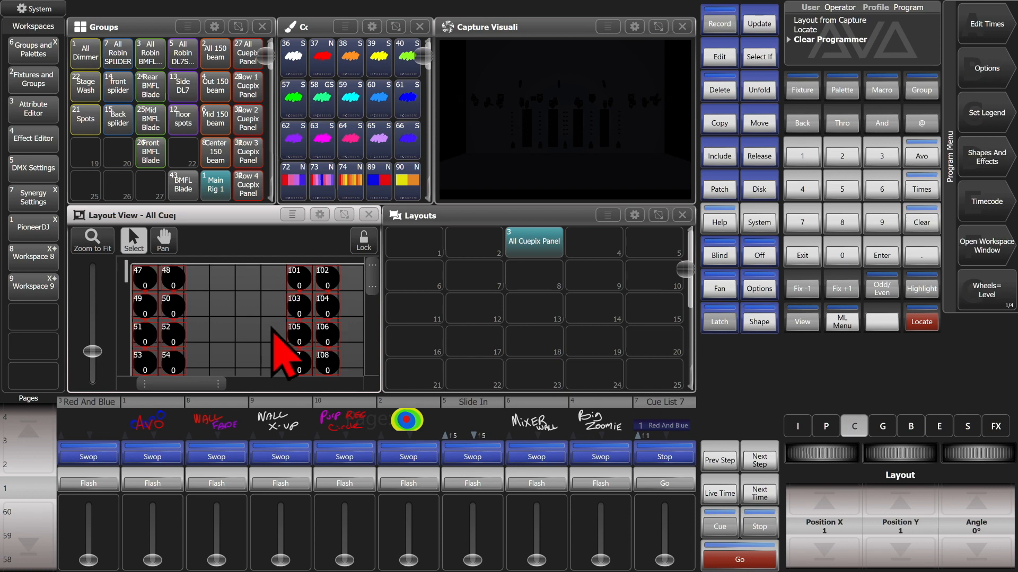
# Lock the All Cuepix Panel layout, and select and locate all its panels
pyautogui.click(93, 238)
pyautogui.click(363, 241)
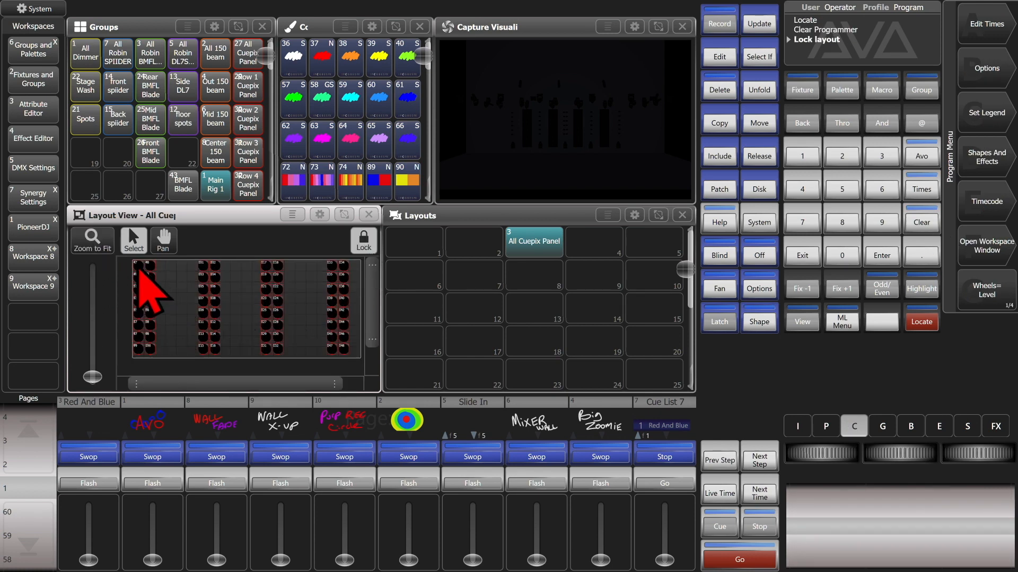
pyautogui.moveTo(313, 345); pyautogui.dragTo(104, 284)
pyautogui.click(921, 322)
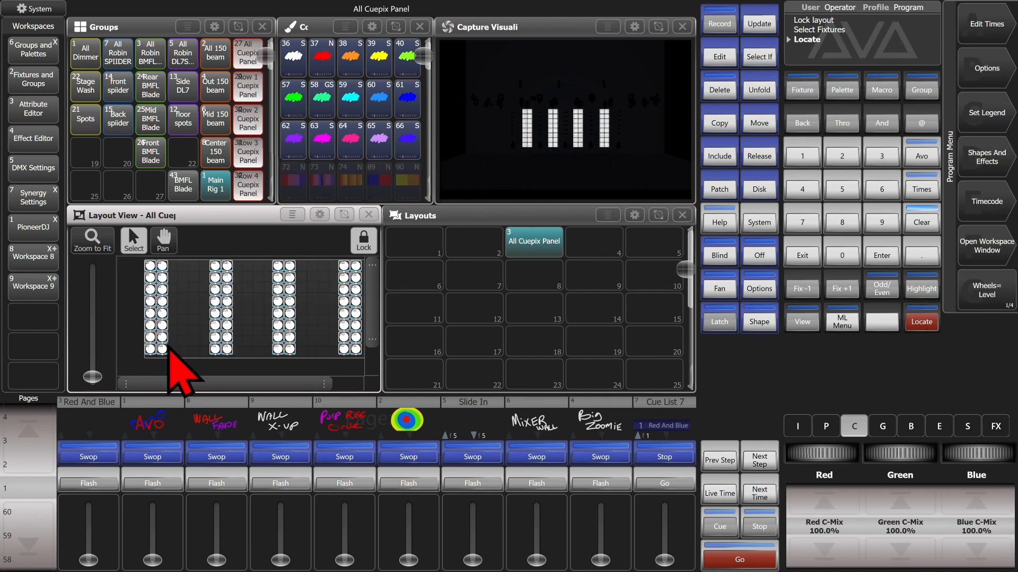
# Clear the fixture selection and reselect all the Cuepix panel elements in the All Cuepix Panel layout
pyautogui.scroll(-1, 191, 351)
pyautogui.scroll(1, 192, 356)
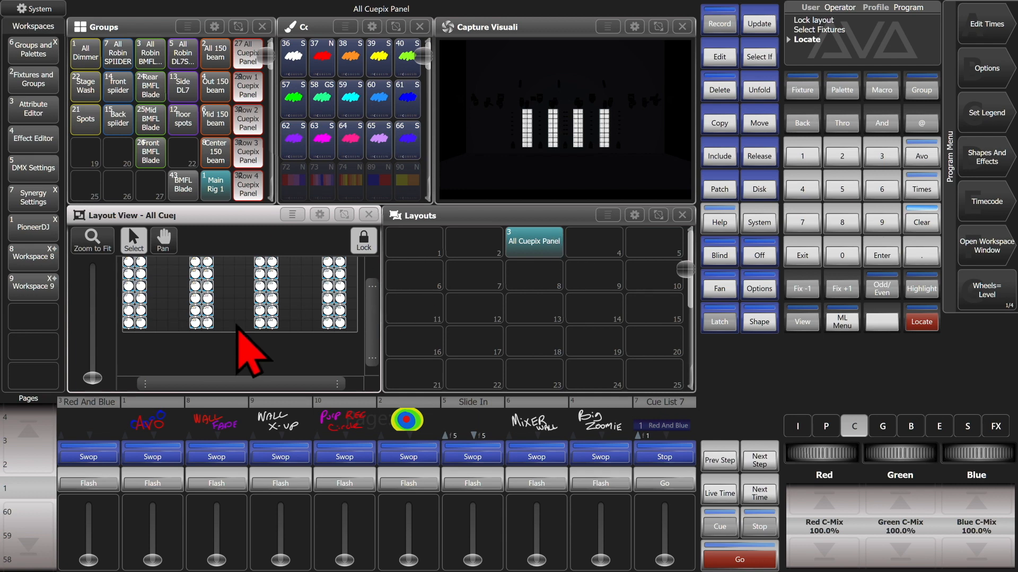
pyautogui.scroll(1, 265, 318)
pyautogui.scroll(-1, 266, 318)
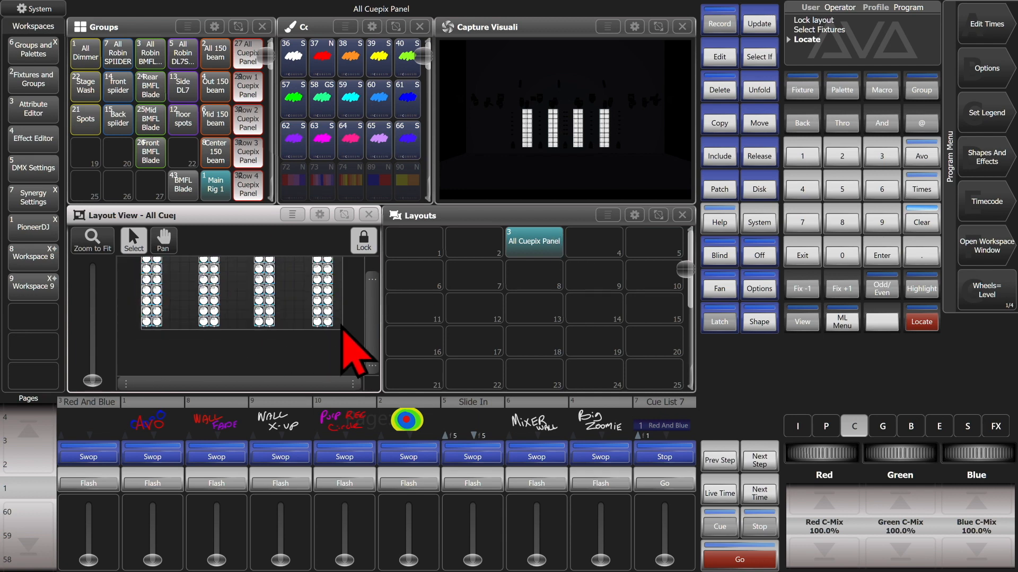
pyautogui.click(366, 330)
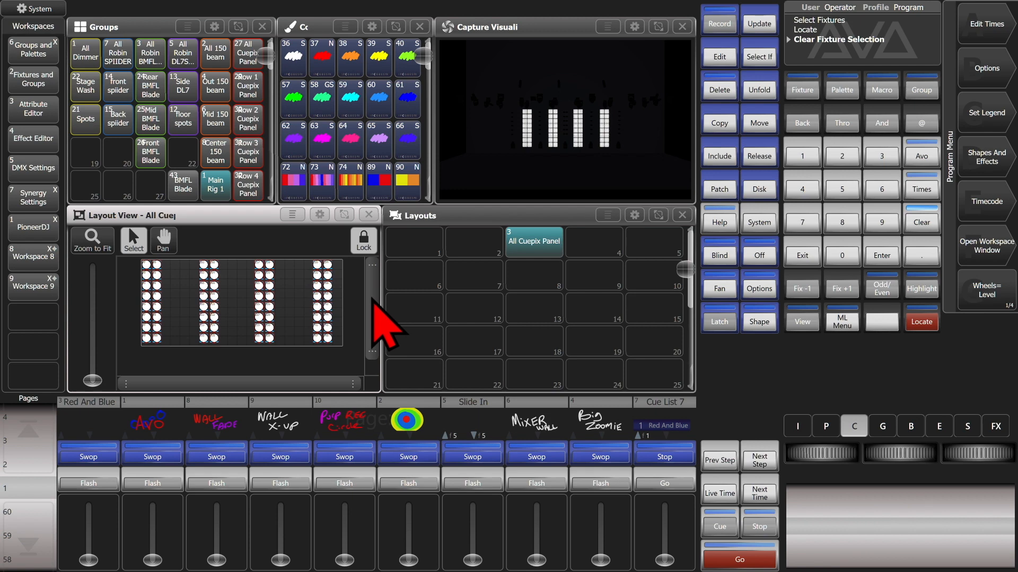
pyautogui.moveTo(152, 265); pyautogui.dragTo(335, 342)
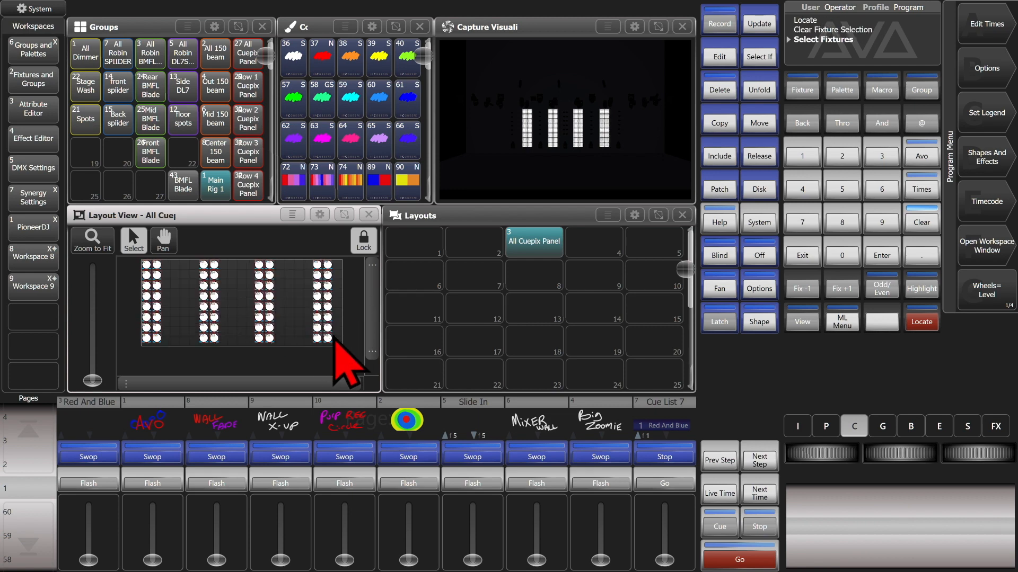
# Record a key frame shape in Quick Build mode using the red, orange, yellow and lime green colour palettes 37 to 40
pyautogui.click(983, 159)
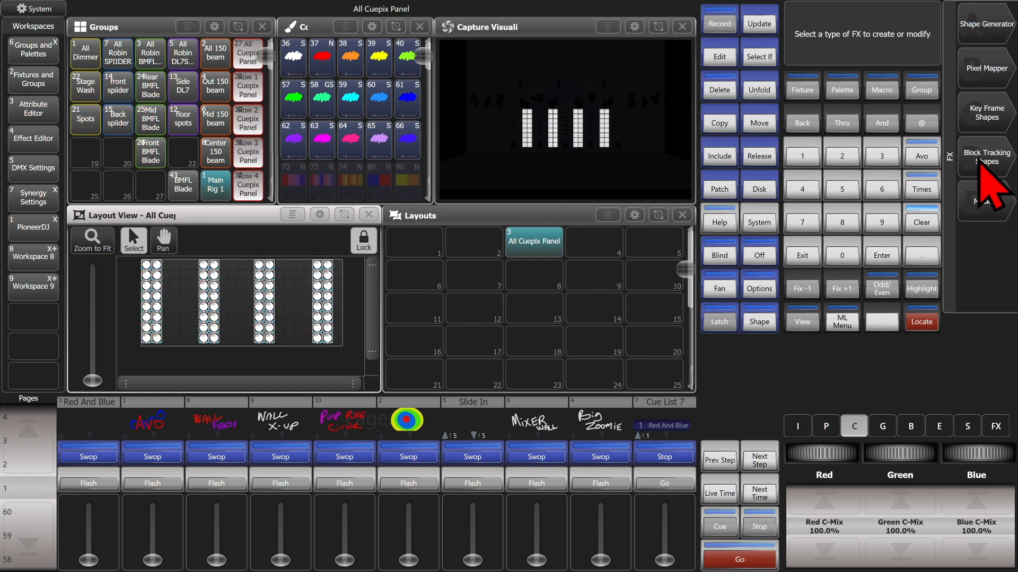
pyautogui.click(991, 122)
pyautogui.click(985, 27)
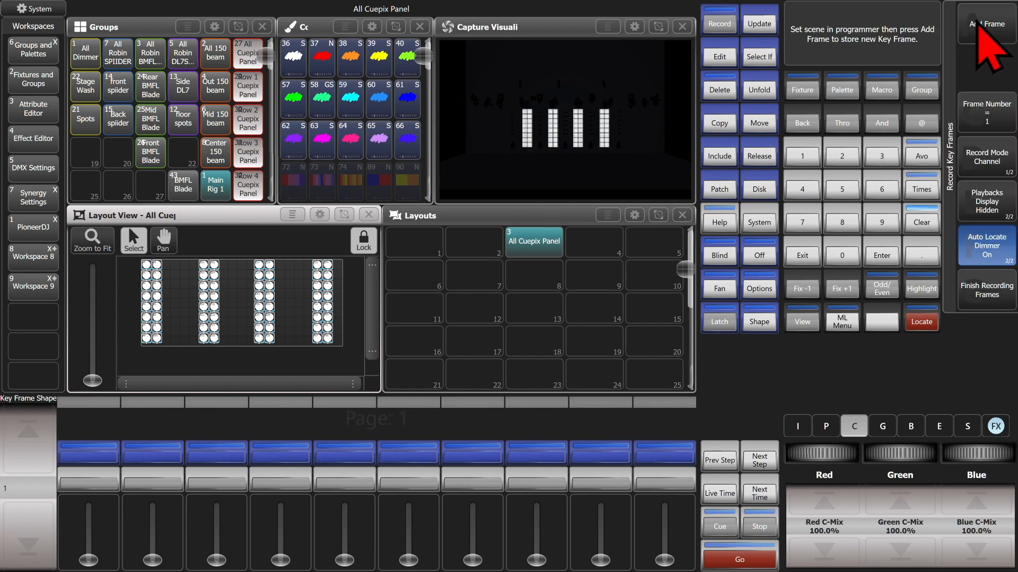
pyautogui.click(1003, 166)
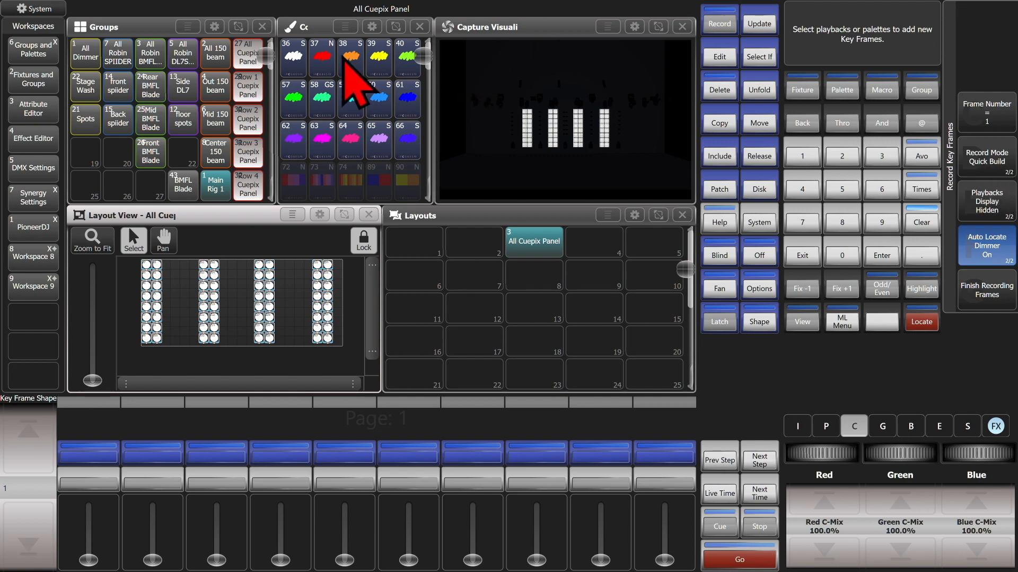
pyautogui.click(326, 59)
pyautogui.click(357, 61)
pyautogui.click(377, 61)
pyautogui.click(404, 62)
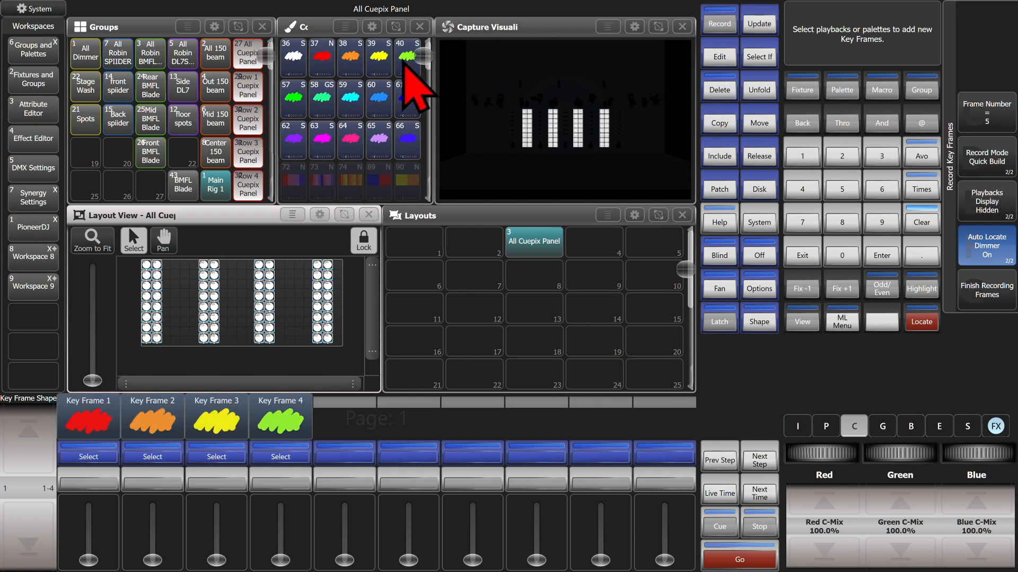
pyautogui.click(1008, 305)
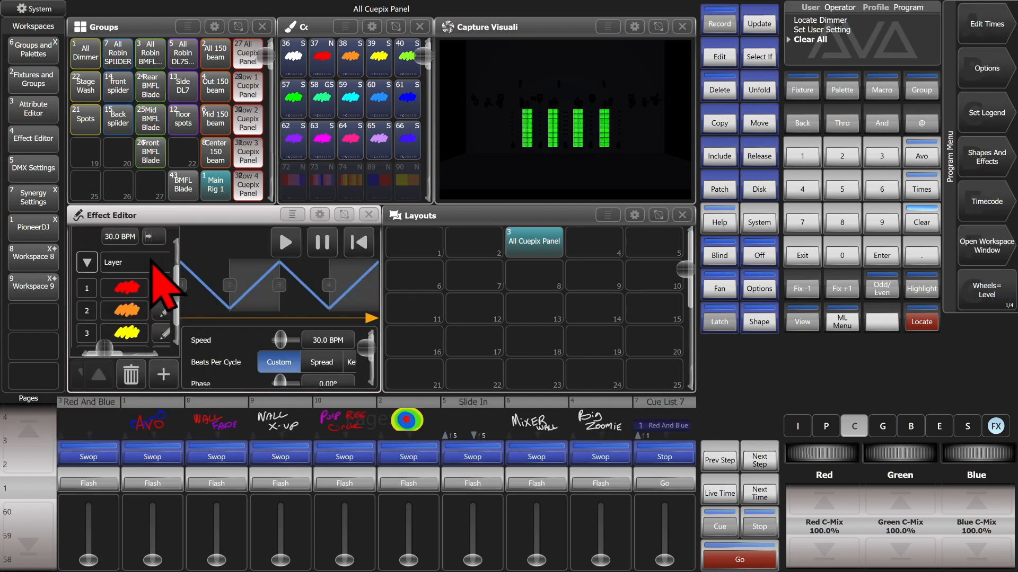
# Widen the Effect Editor to cover the Layouts window and set the key frame shape's spread to 4
pyautogui.click(344, 214)
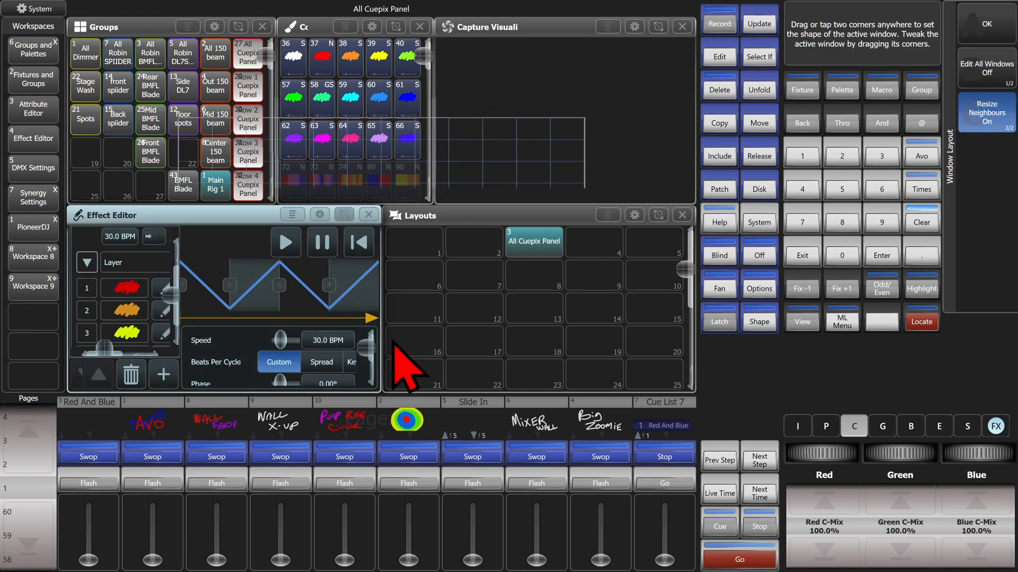
pyautogui.moveTo(373, 372); pyautogui.dragTo(693, 374)
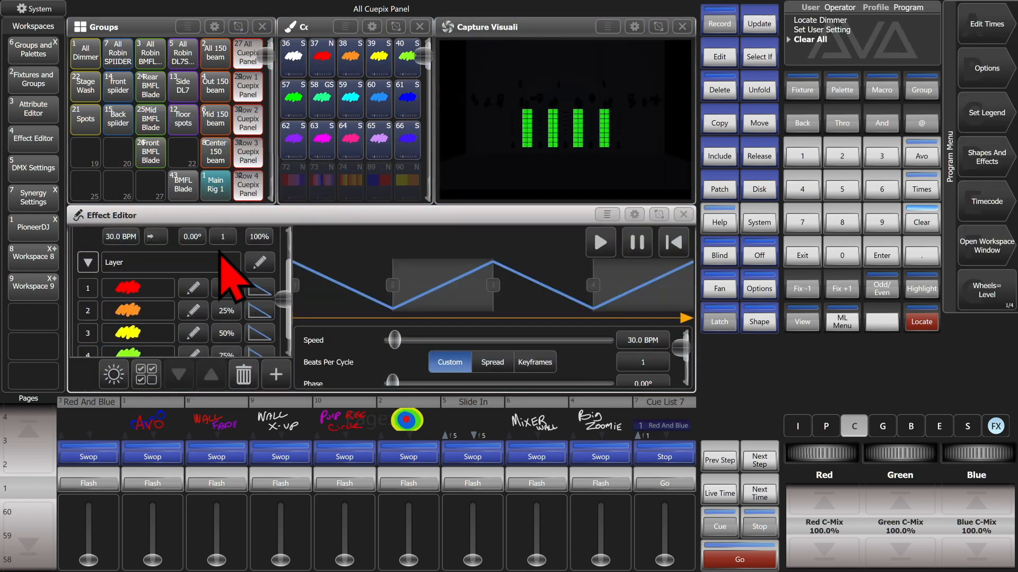
pyautogui.scroll(1, 228, 254)
pyautogui.click(219, 281)
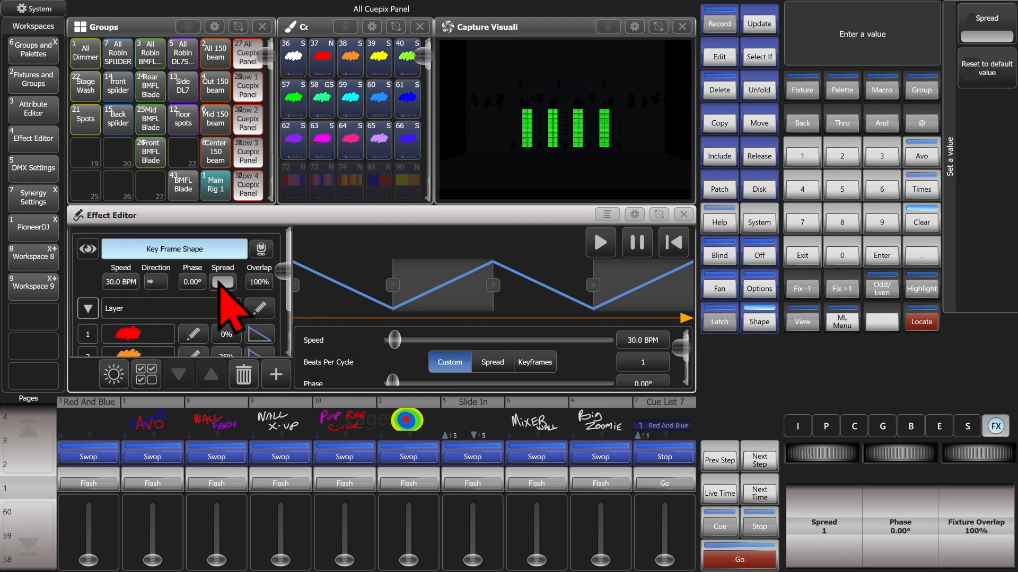
pyautogui.click(808, 192)
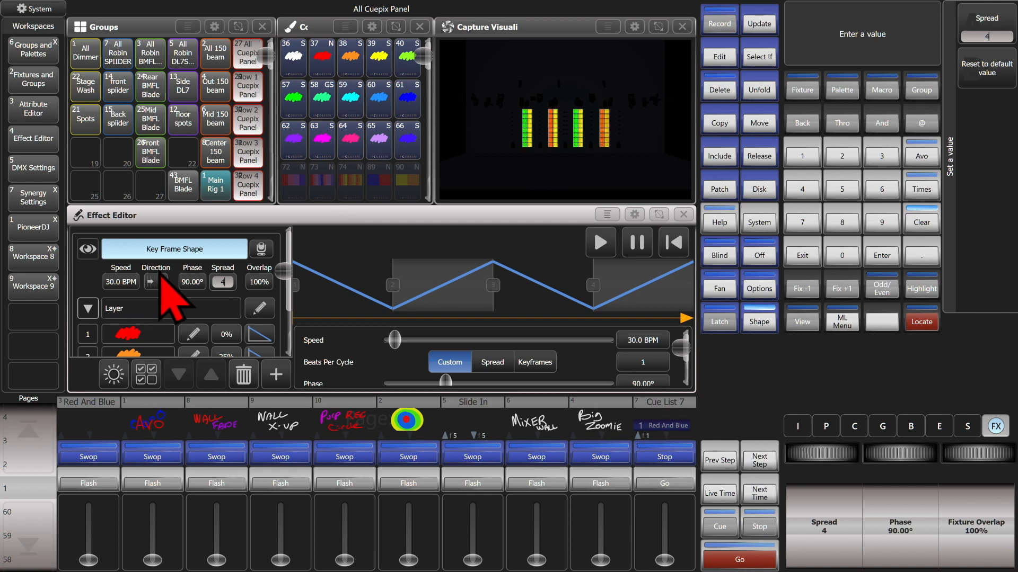
# Try the top-to-bottom direction and the two-way horizontal direction on the key frame shape
pyautogui.click(157, 281)
pyautogui.click(251, 312)
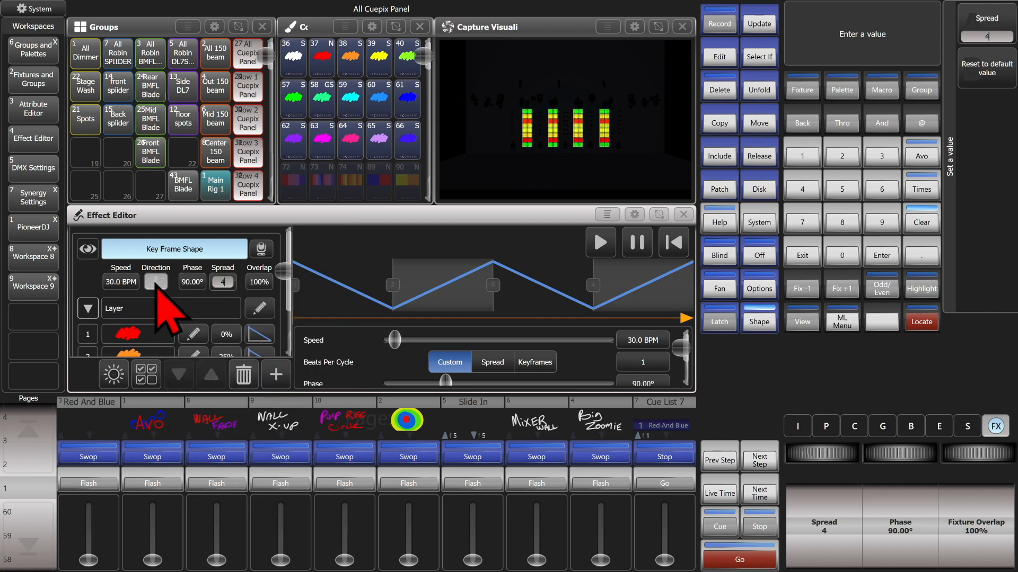
pyautogui.click(155, 282)
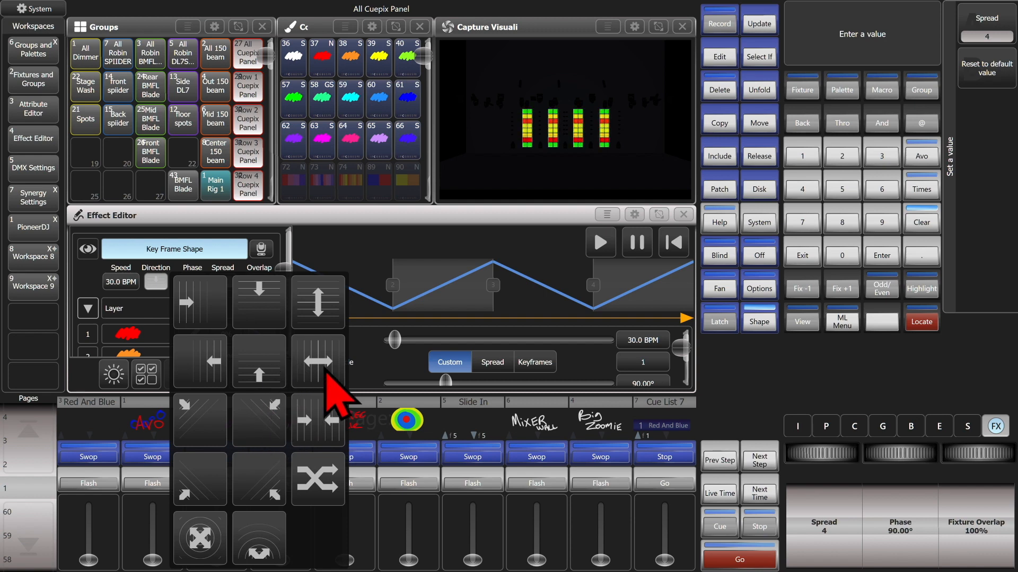
pyautogui.click(326, 374)
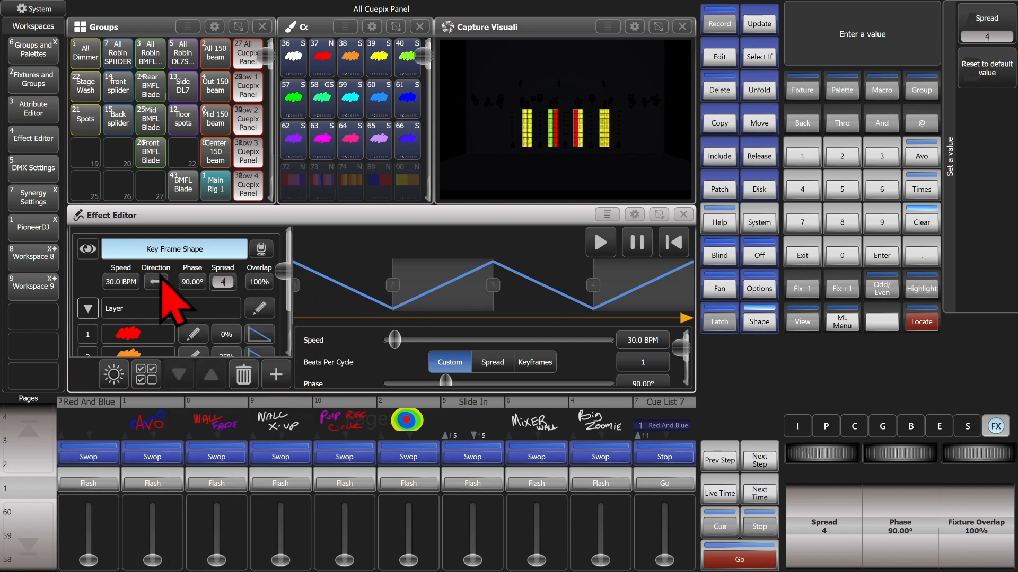
# Set the key frame shape's direction to the diagonal four-arrow outward pattern, and clear the programmer
pyautogui.click(157, 281)
pyautogui.click(198, 537)
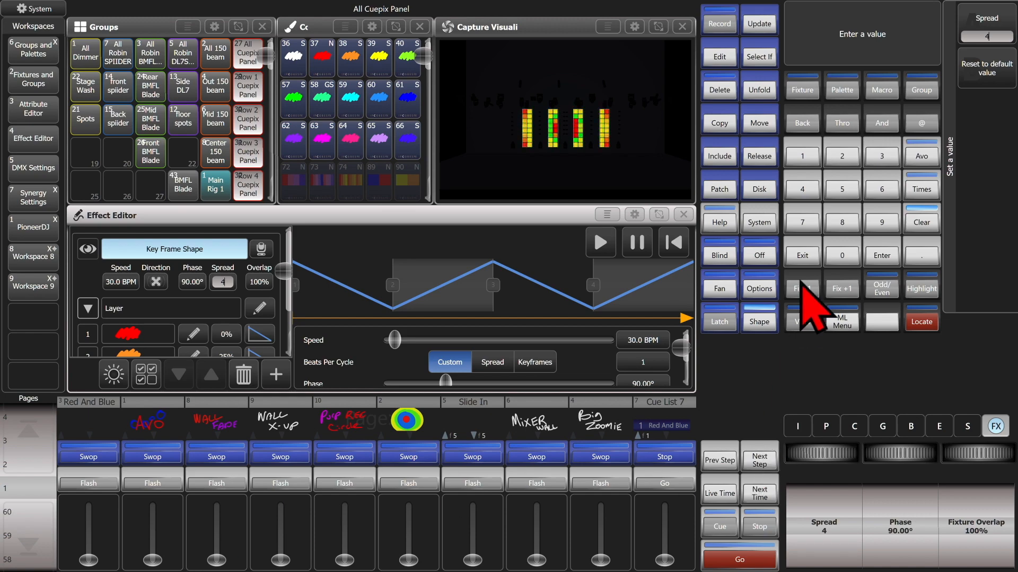
pyautogui.click(815, 262)
pyautogui.click(931, 224)
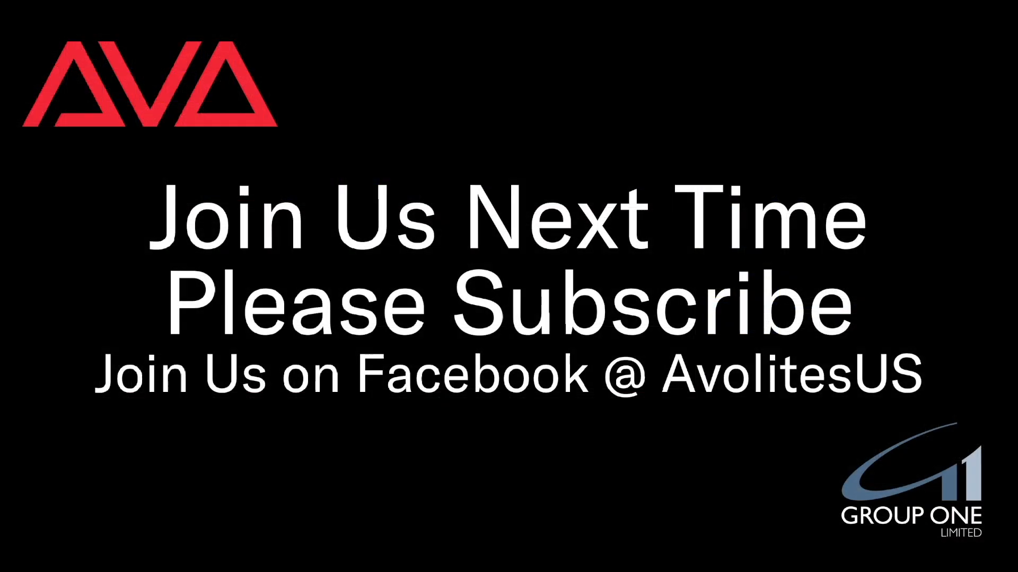